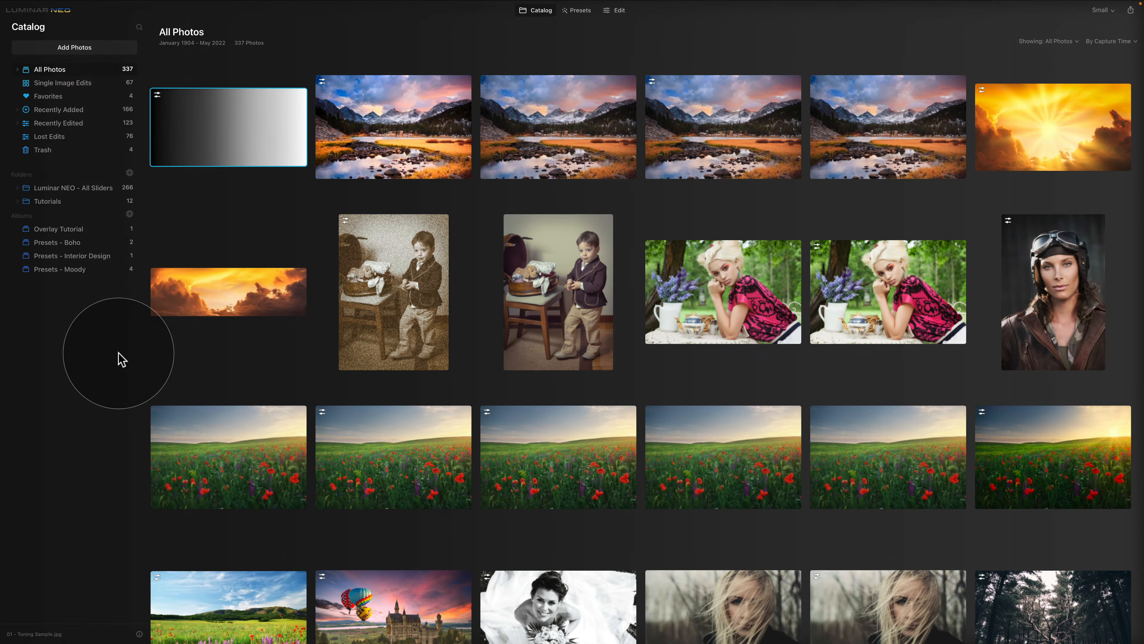
key(Delete)
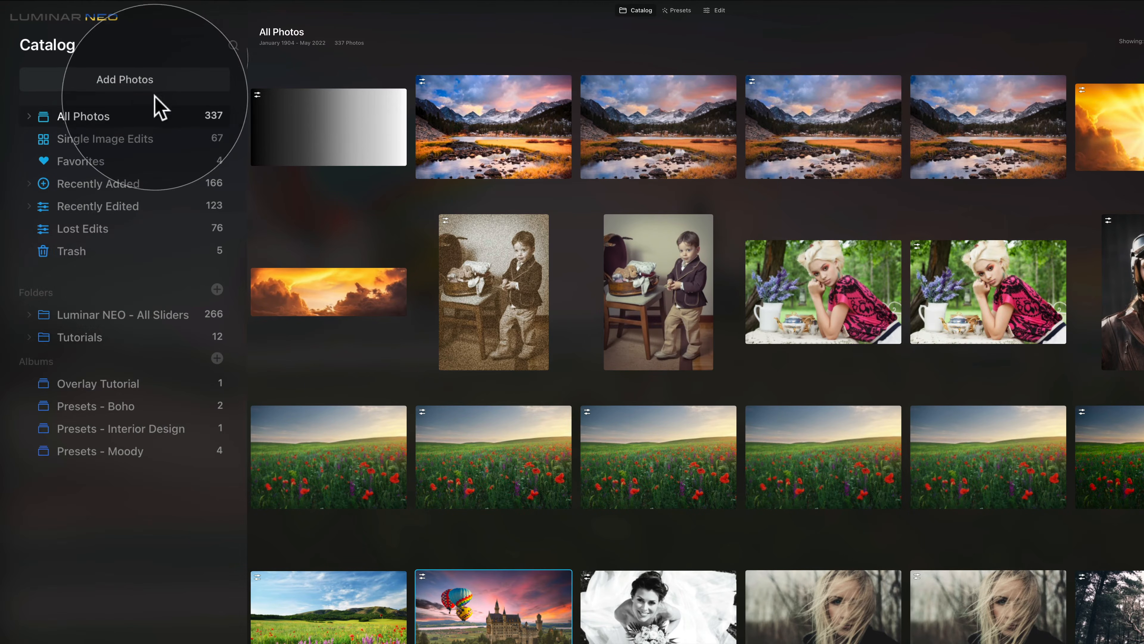
Step: Add the photos 03 - Easter - 03.JPG and 03 - Easter - 04.JPG from the E33 - Catalog > Test Catalog folder
click(182, 81)
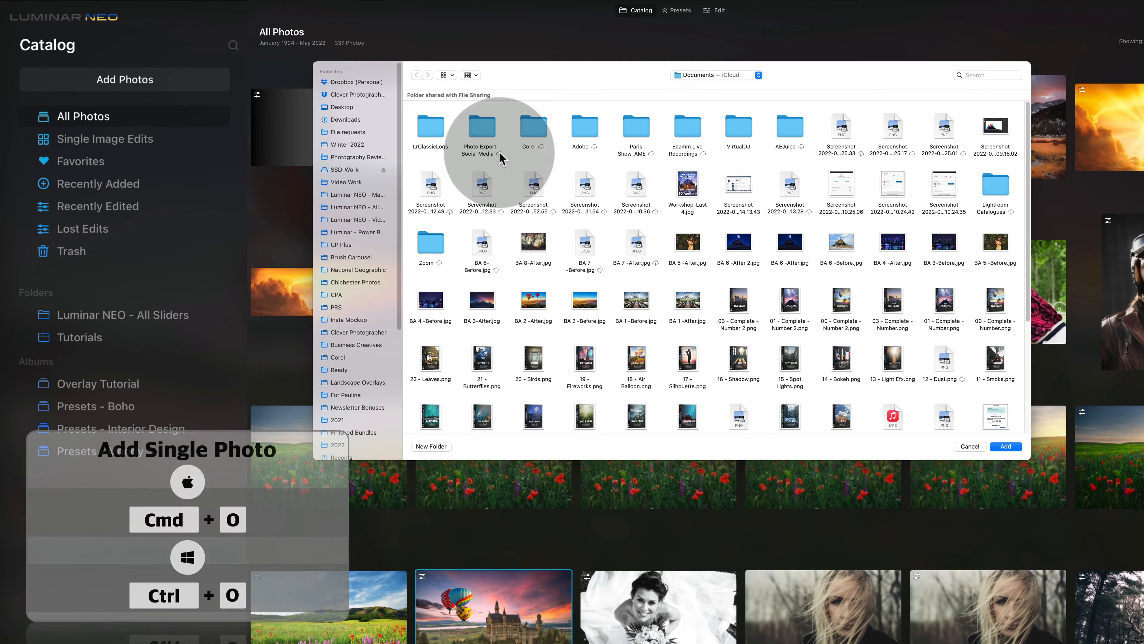
click(366, 207)
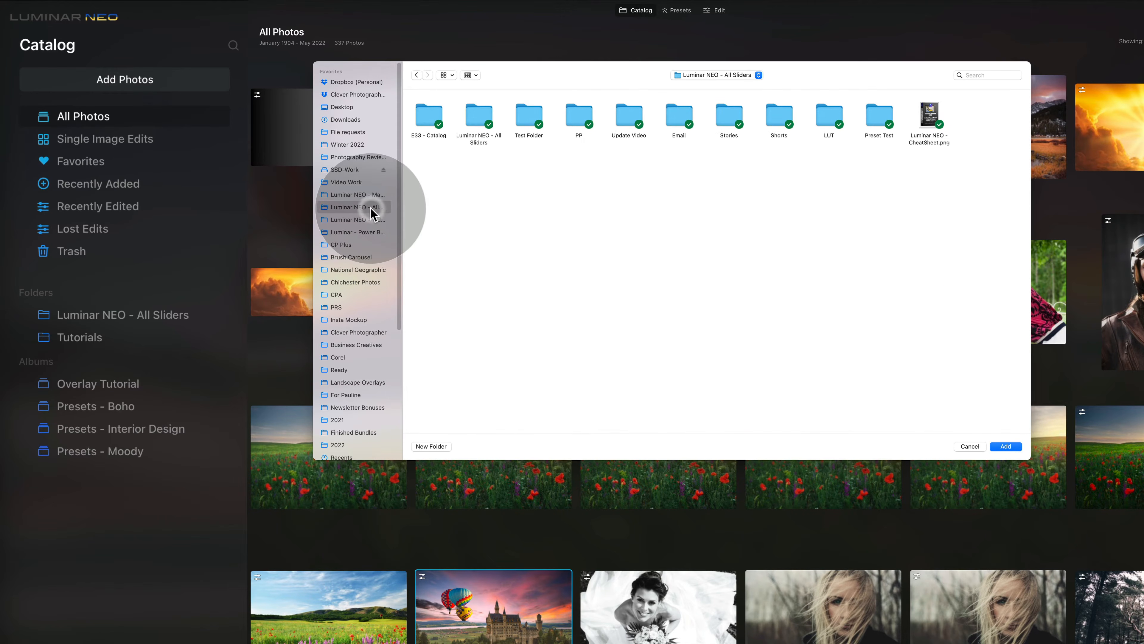
double_click(426, 116)
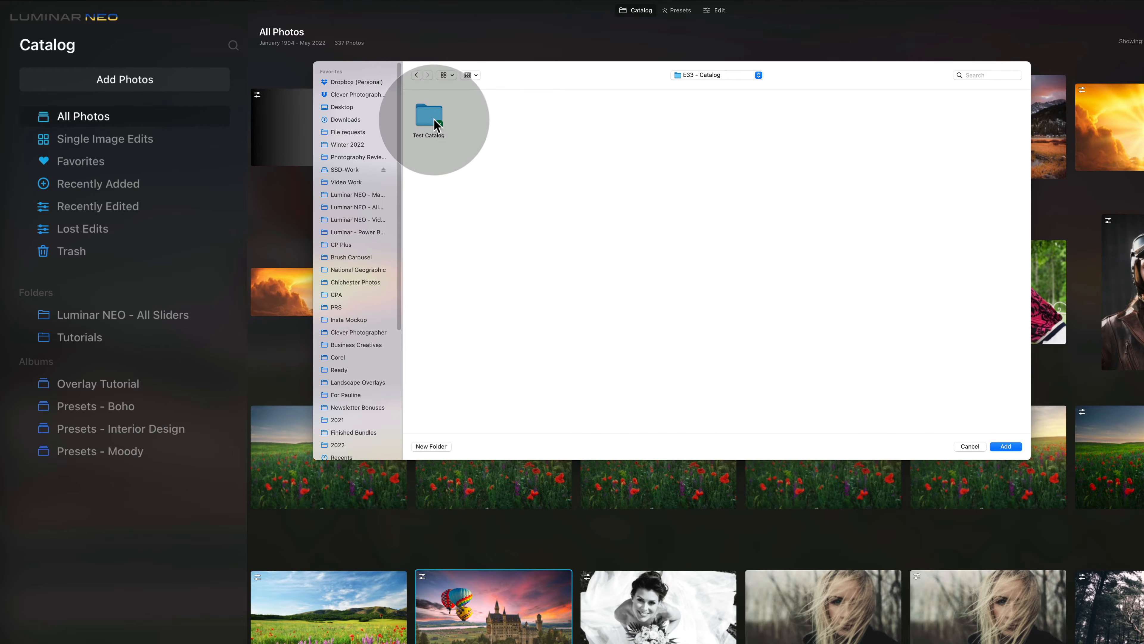
double_click(428, 117)
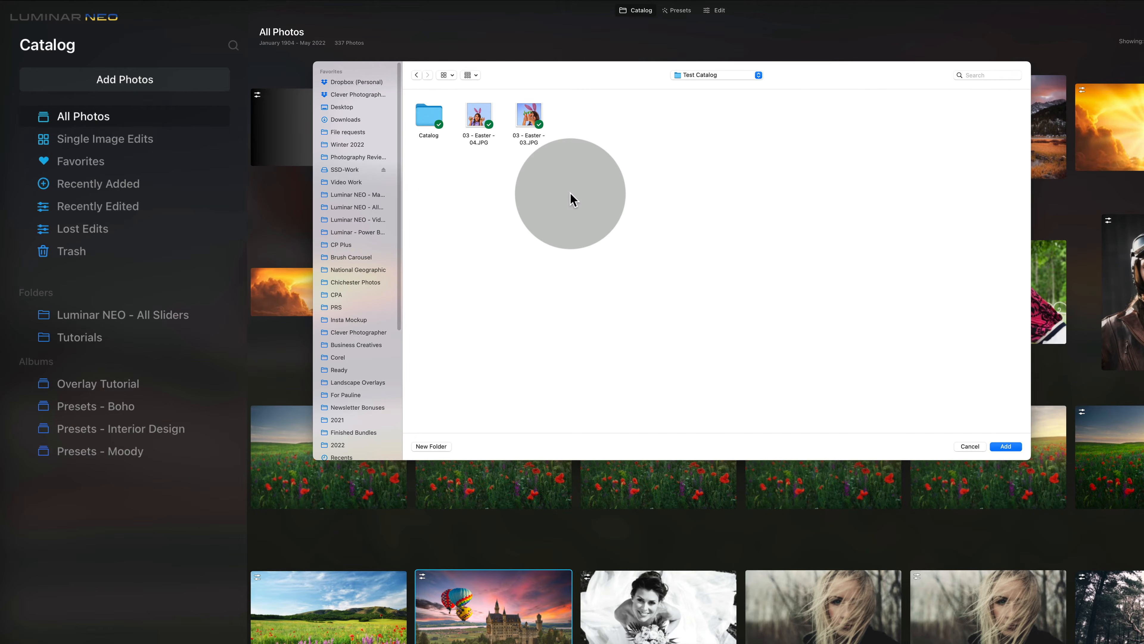
drag(570, 197, 481, 116)
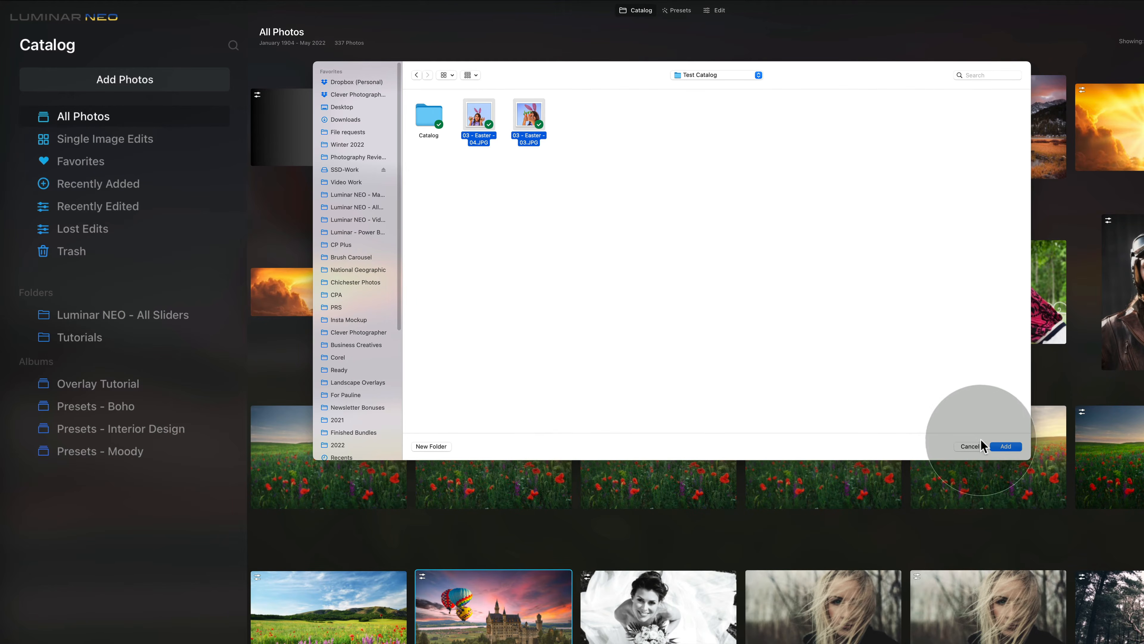
click(1003, 446)
Step: View one of the imported Easter photos enlarged, return to the catalog and select the photo of the girl with open hands
scroll(592, 280, down, 5)
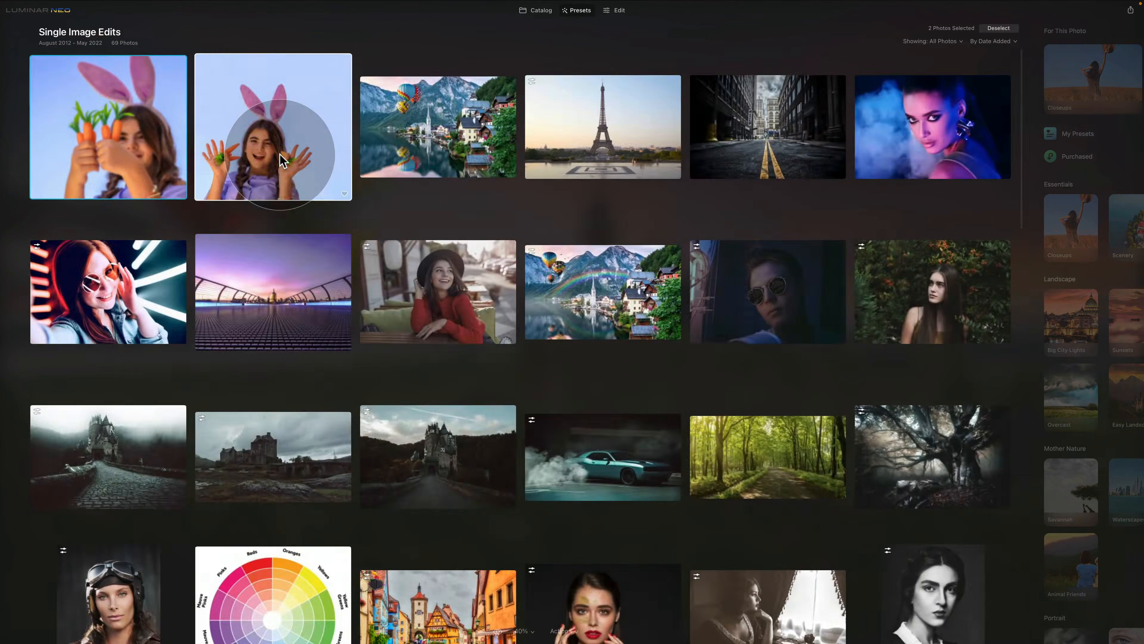
double_click(275, 135)
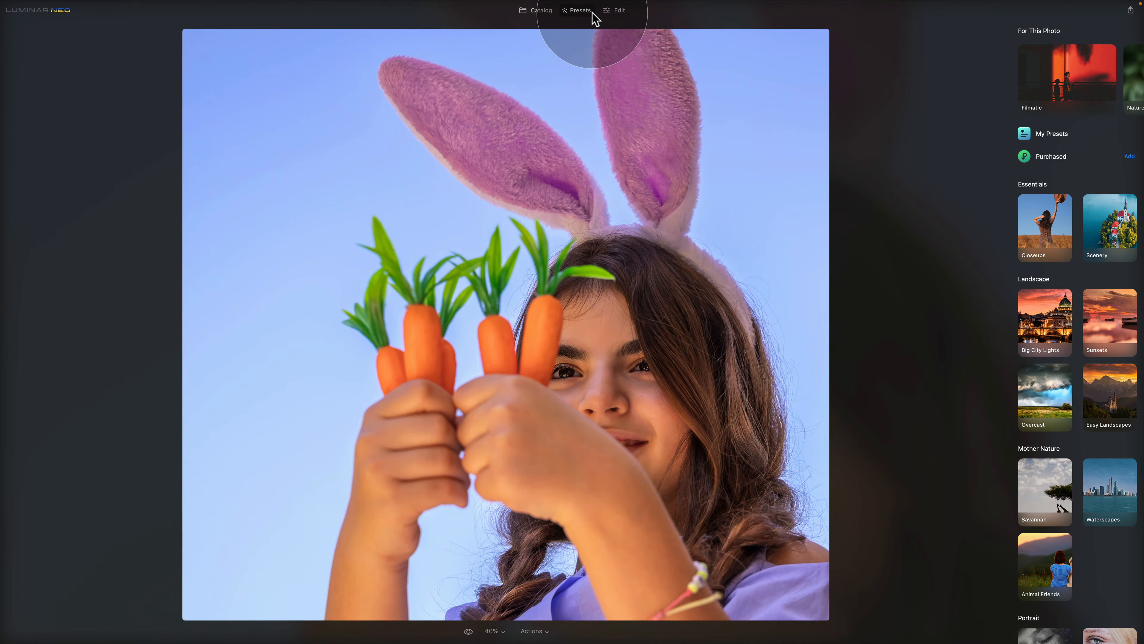
click(543, 16)
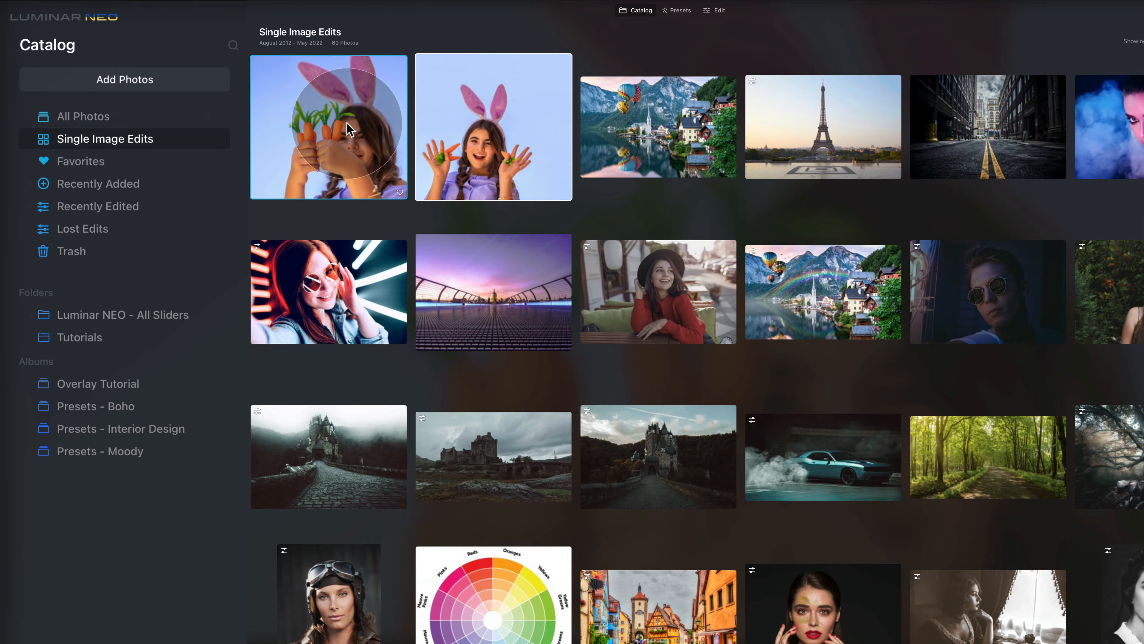
click(483, 132)
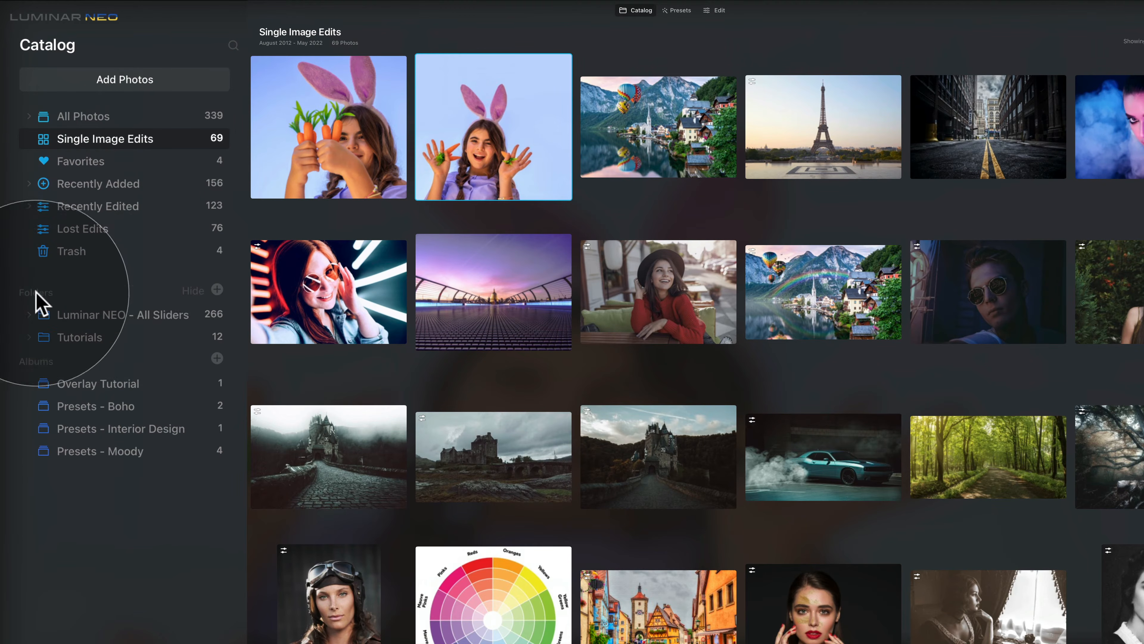
Step: Hide the Folders list in the catalog sidebar and show it again
click(188, 291)
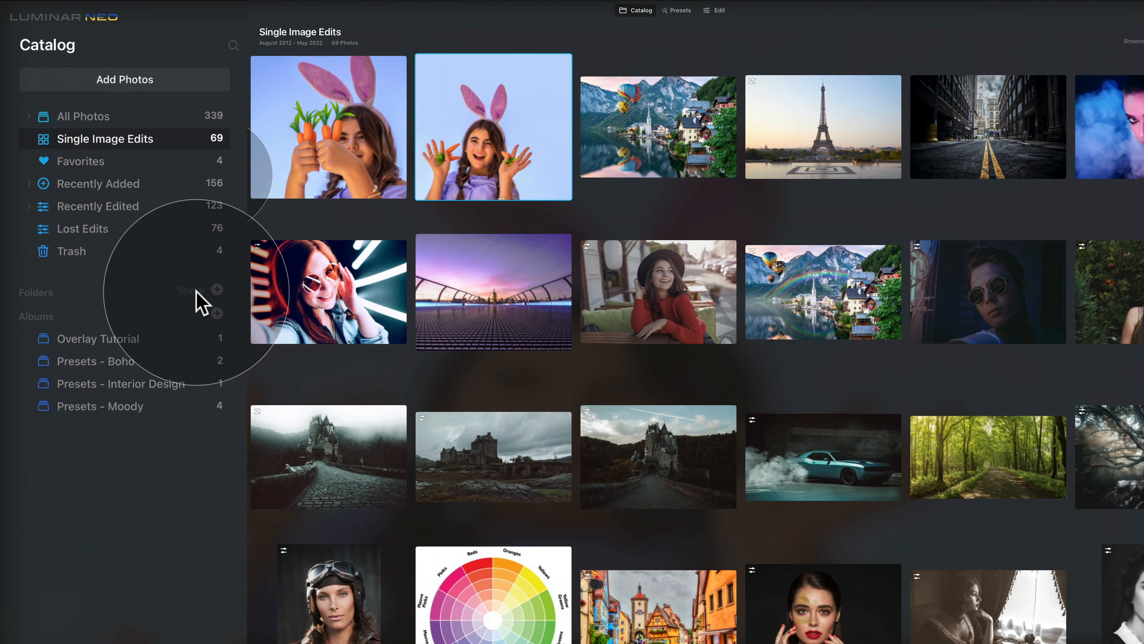
click(196, 292)
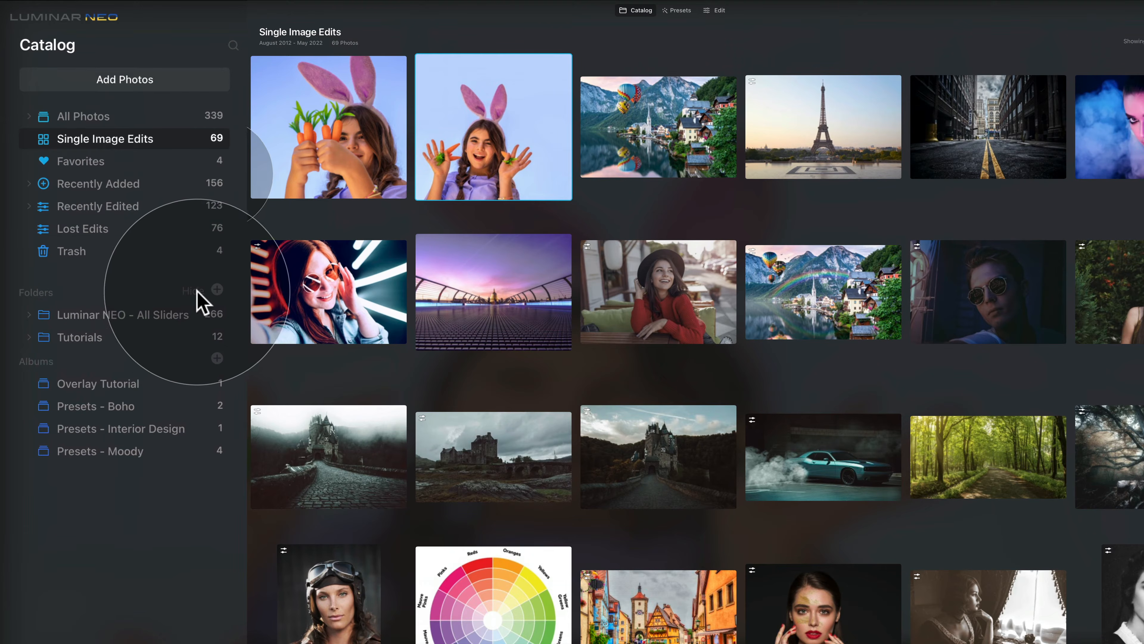
Step: Start adding a folder with images and go into the Catalog folder inside Test Catalog
click(217, 290)
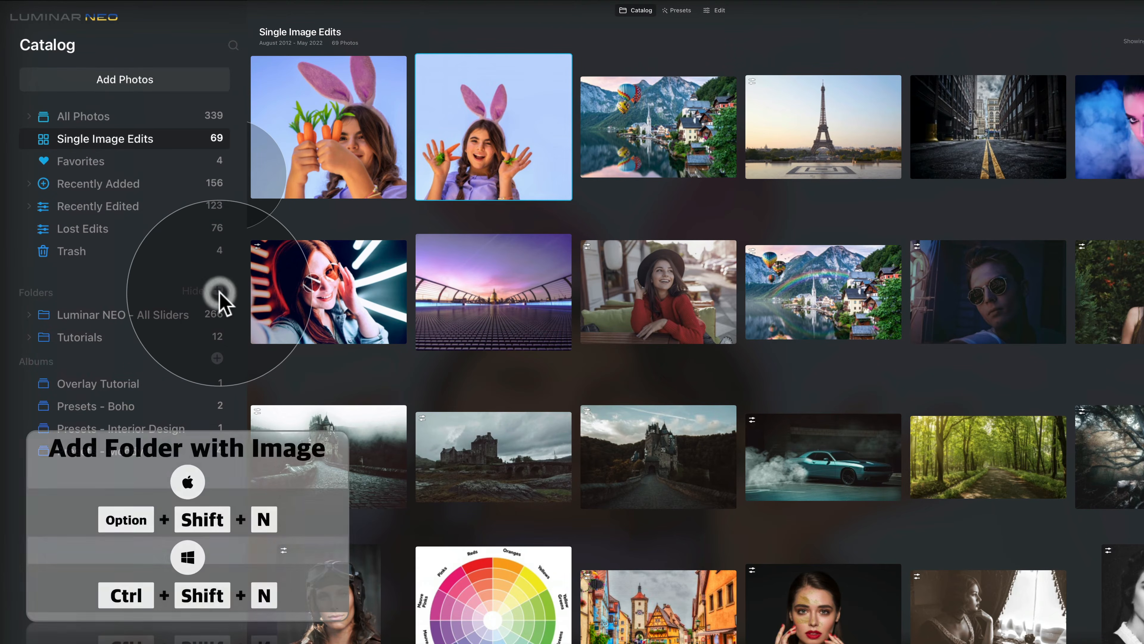
click(731, 202)
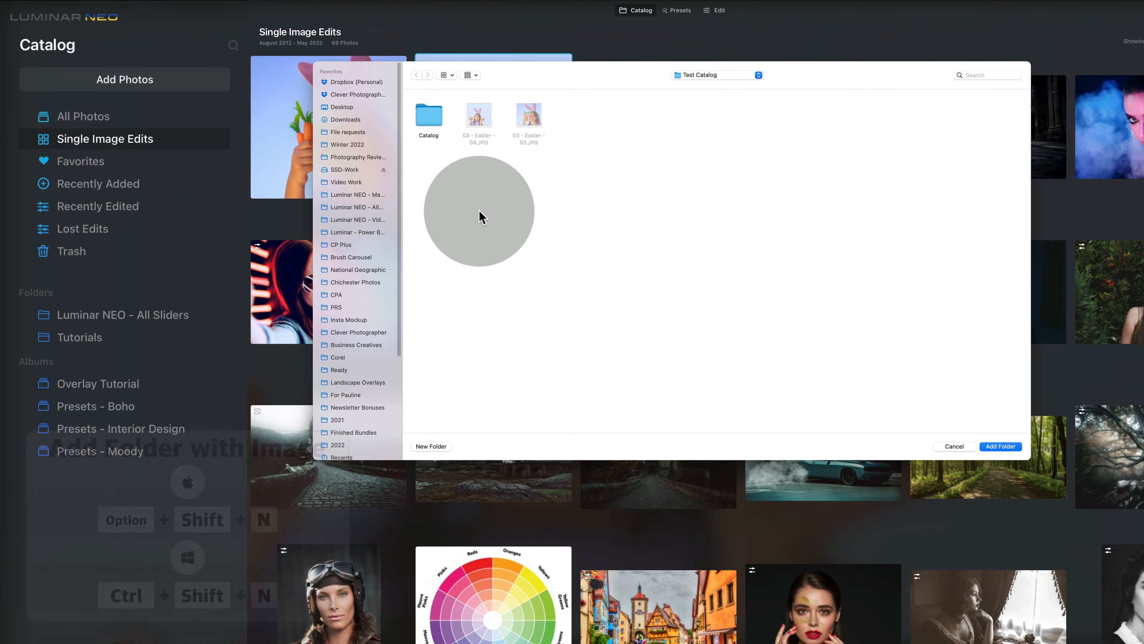
double_click(432, 128)
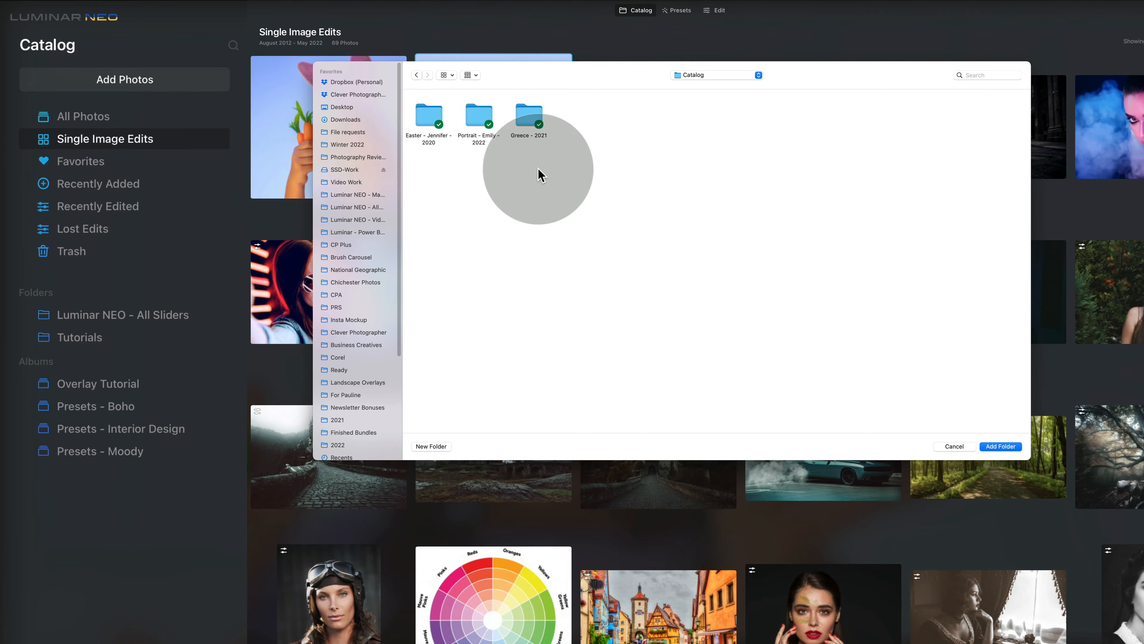
Step: Check the contents of the Easter, Portrait and Greece - 2021 subfolders, returning to the Catalog folder each time
double_click(435, 118)
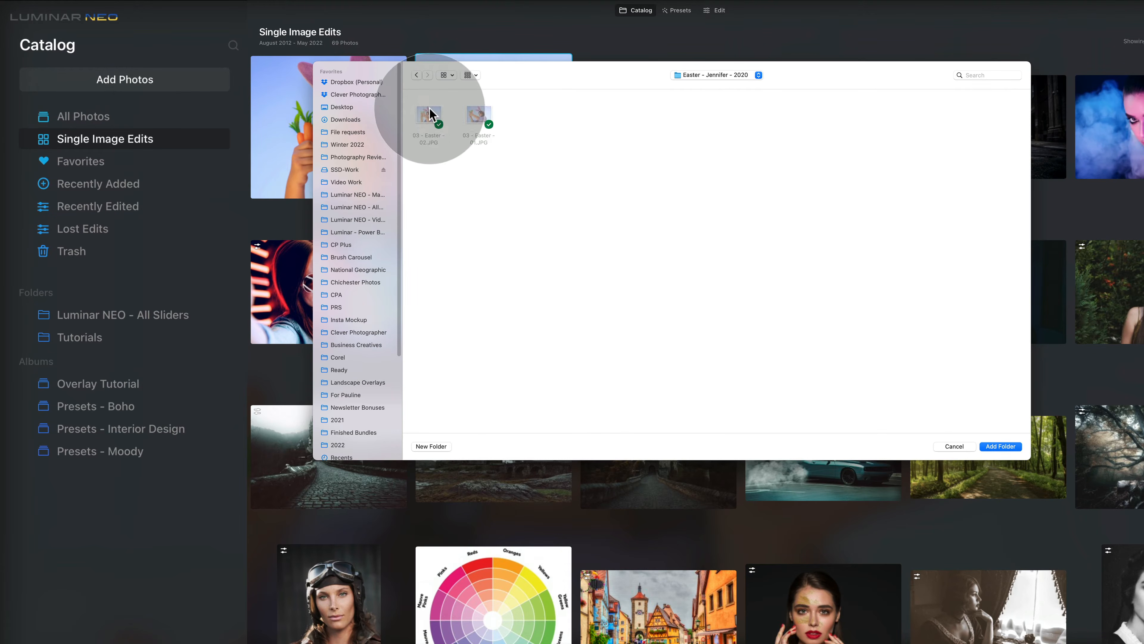
click(416, 75)
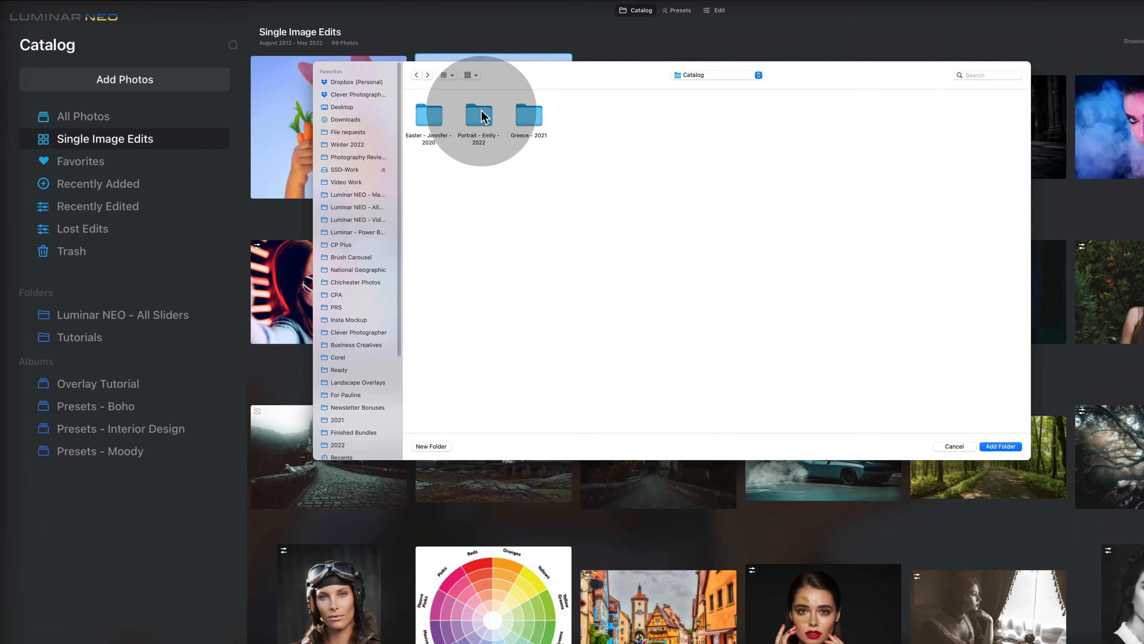
double_click(486, 118)
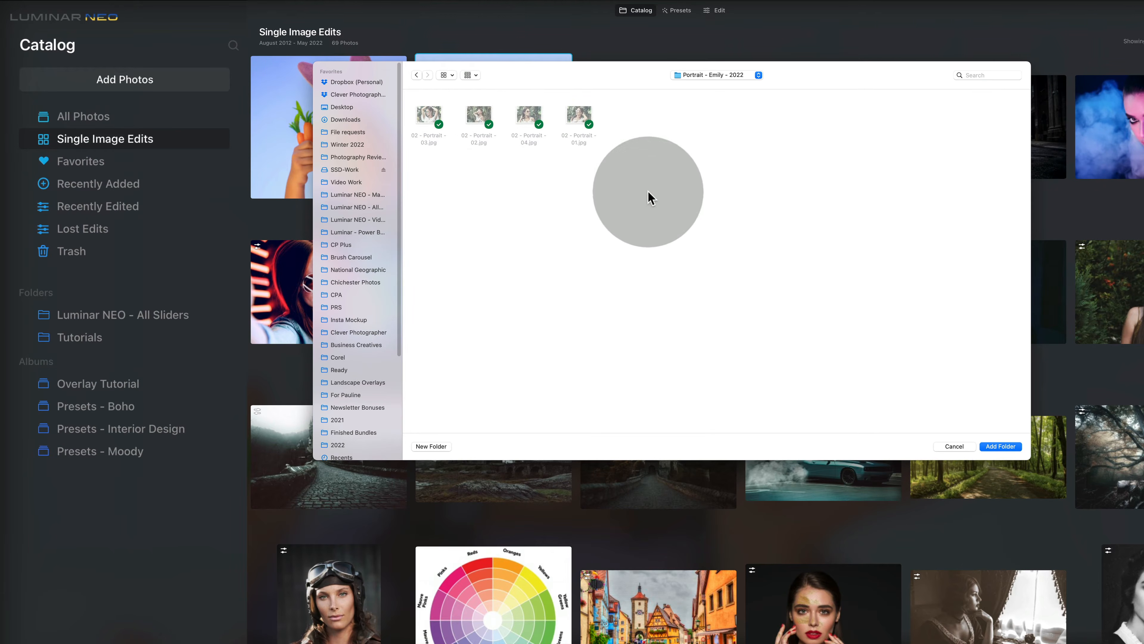
click(416, 74)
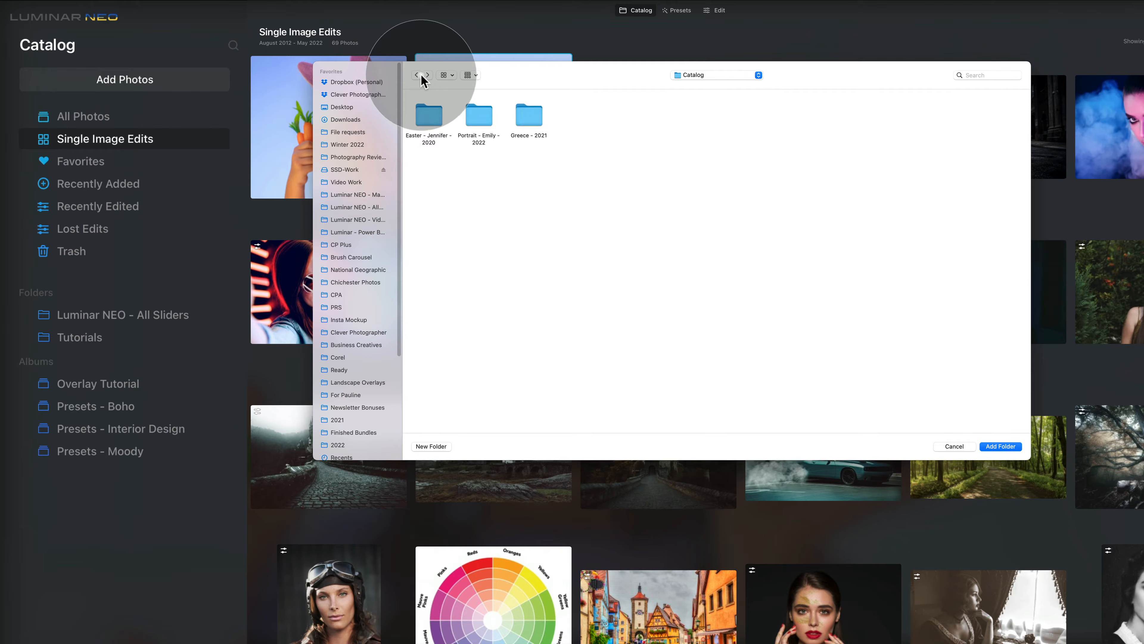
double_click(539, 118)
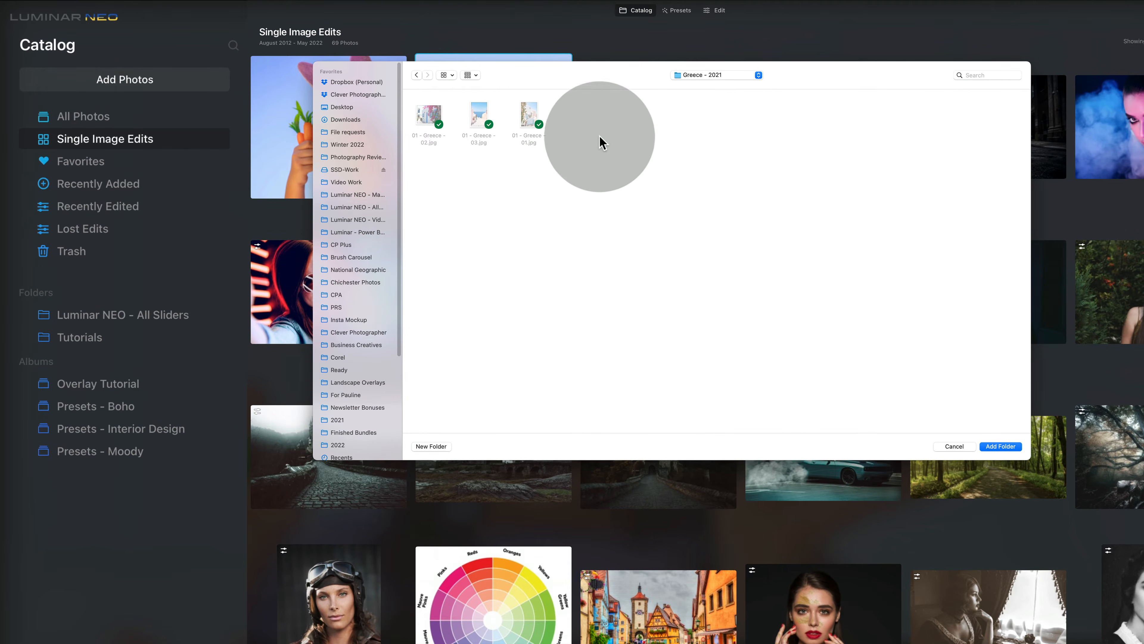
click(417, 74)
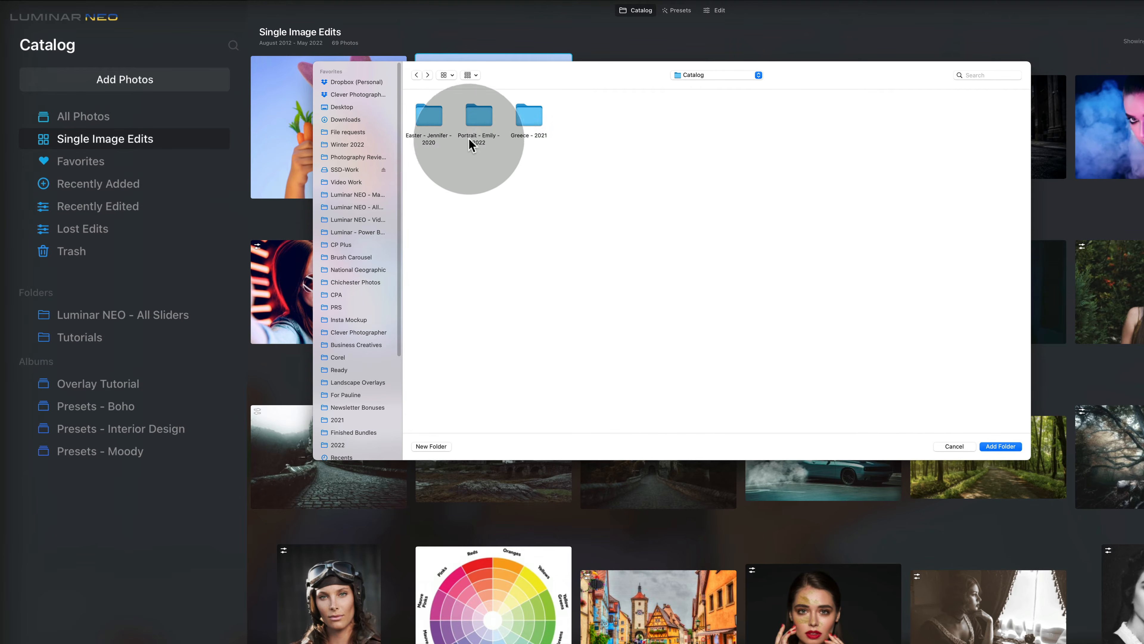
Step: Add the whole Catalog folder with its subfolders to the catalog
drag(684, 224, 438, 98)
click(500, 185)
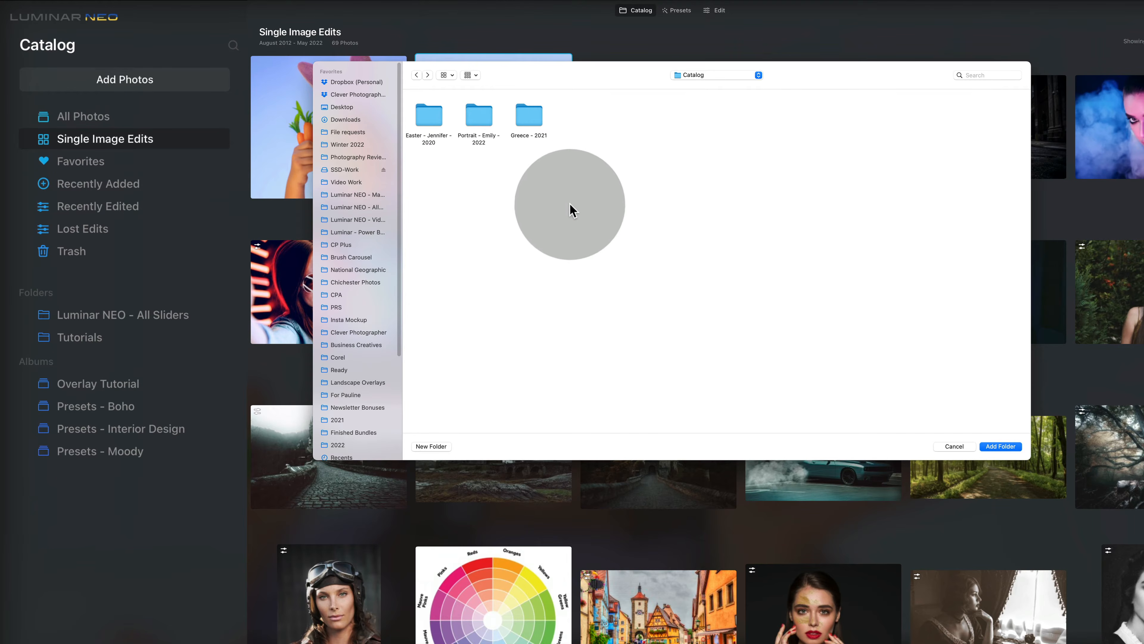
click(997, 448)
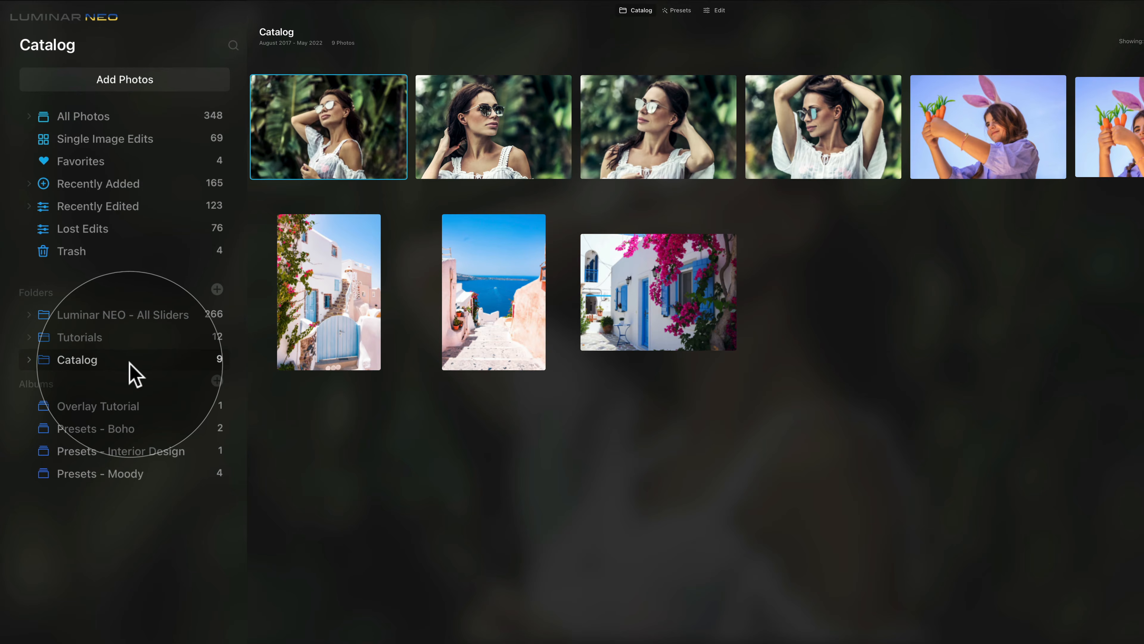
Step: Expand the added Catalog folder, view the photos of its Easter, Greece - 2021 and Portrait subfolders, and collapse it
click(29, 361)
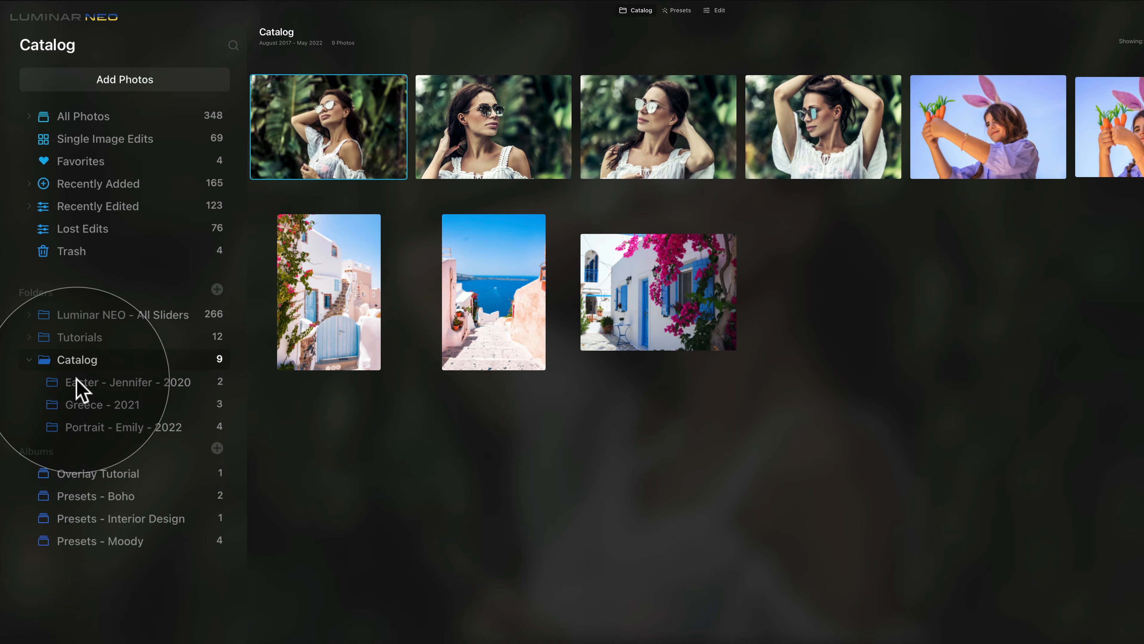
click(162, 382)
click(163, 404)
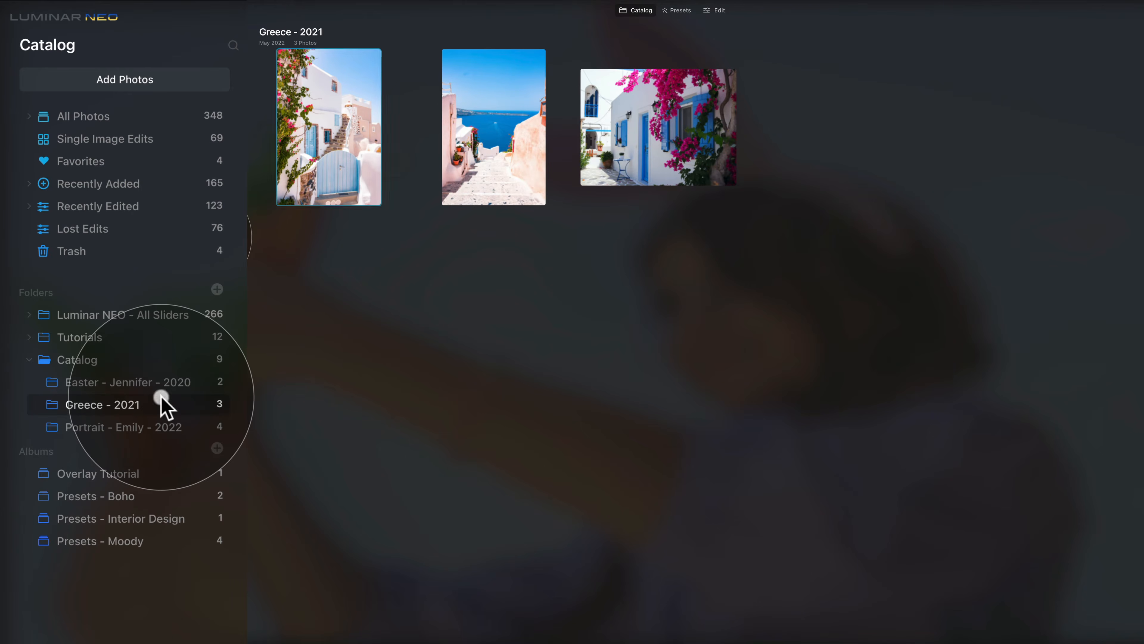
click(170, 428)
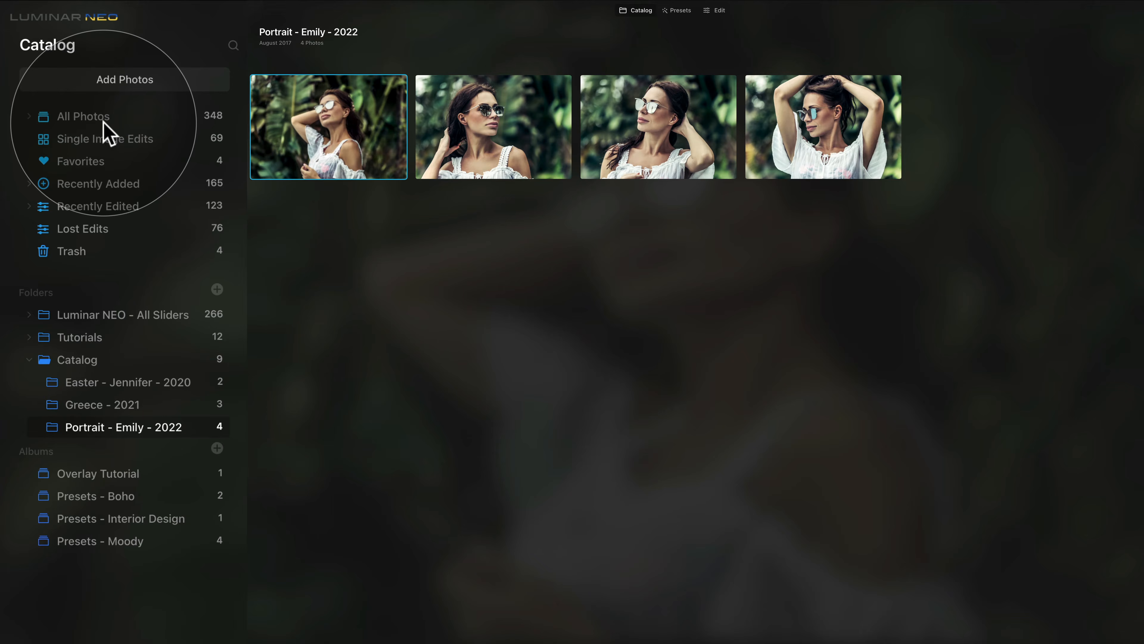
click(29, 359)
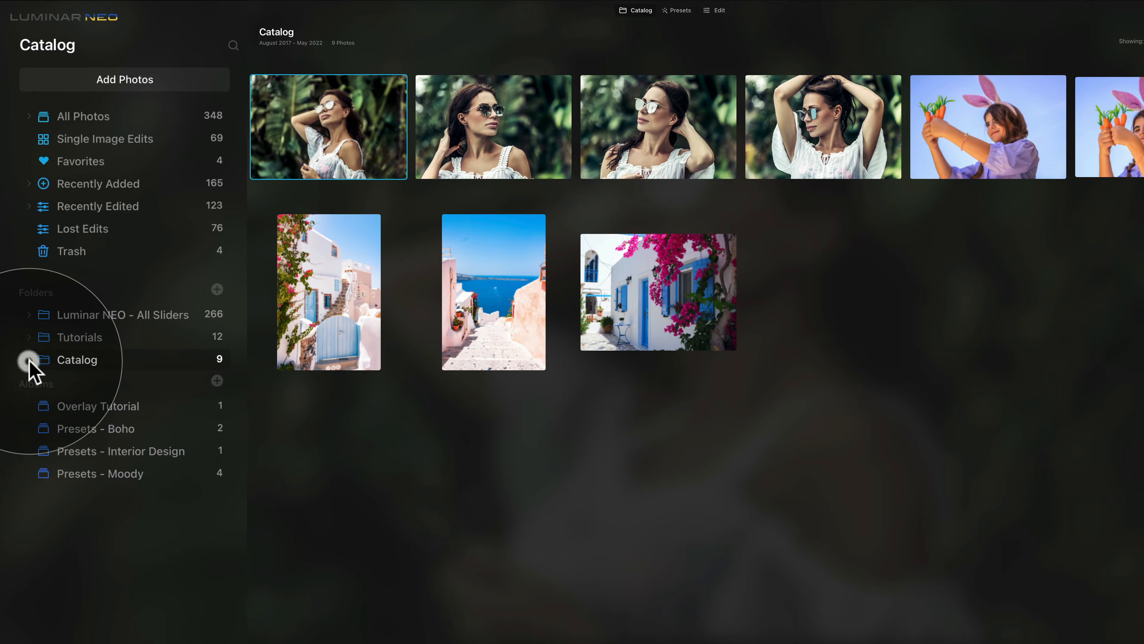
Step: Browse All Photos by date through 2022 and January to Thursday 6 Jan, and collapse the date list
click(142, 118)
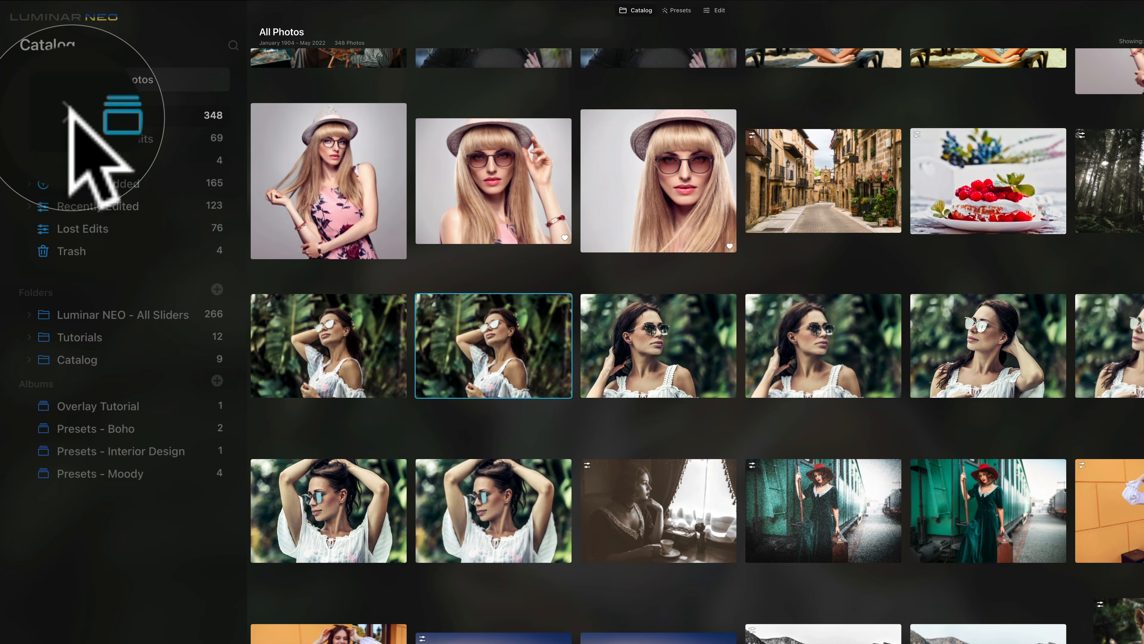
click(29, 116)
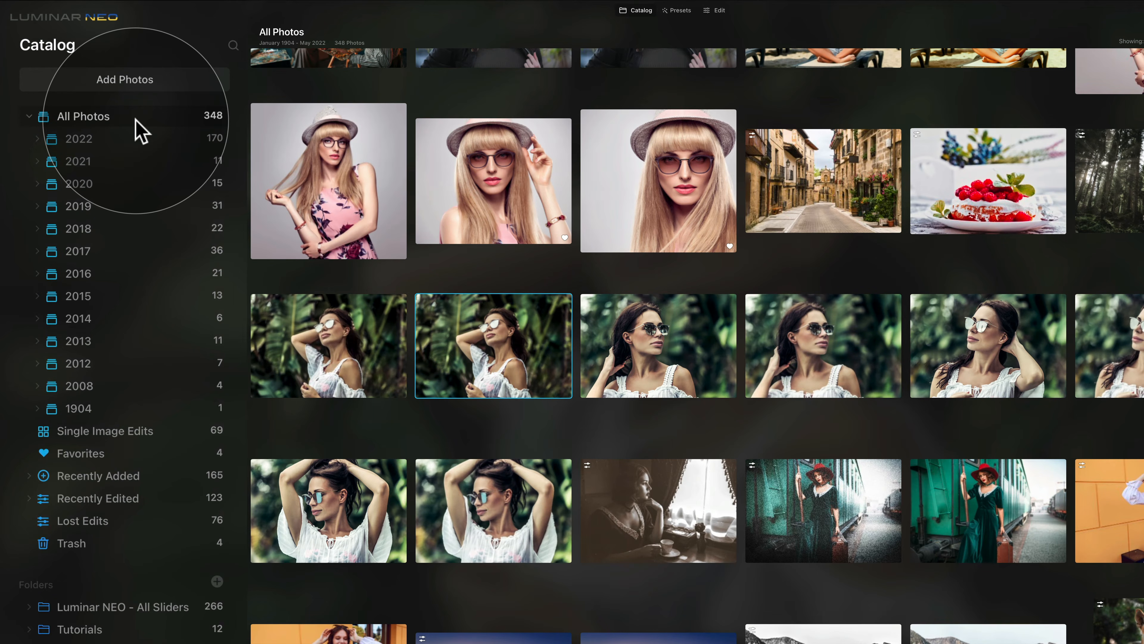
click(107, 140)
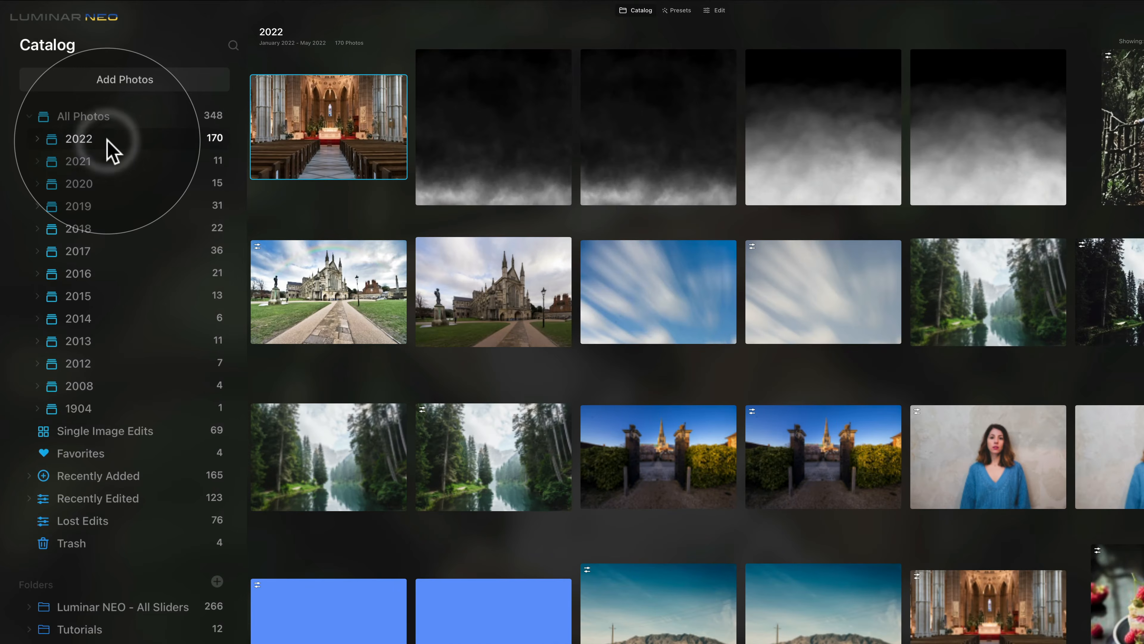
click(37, 139)
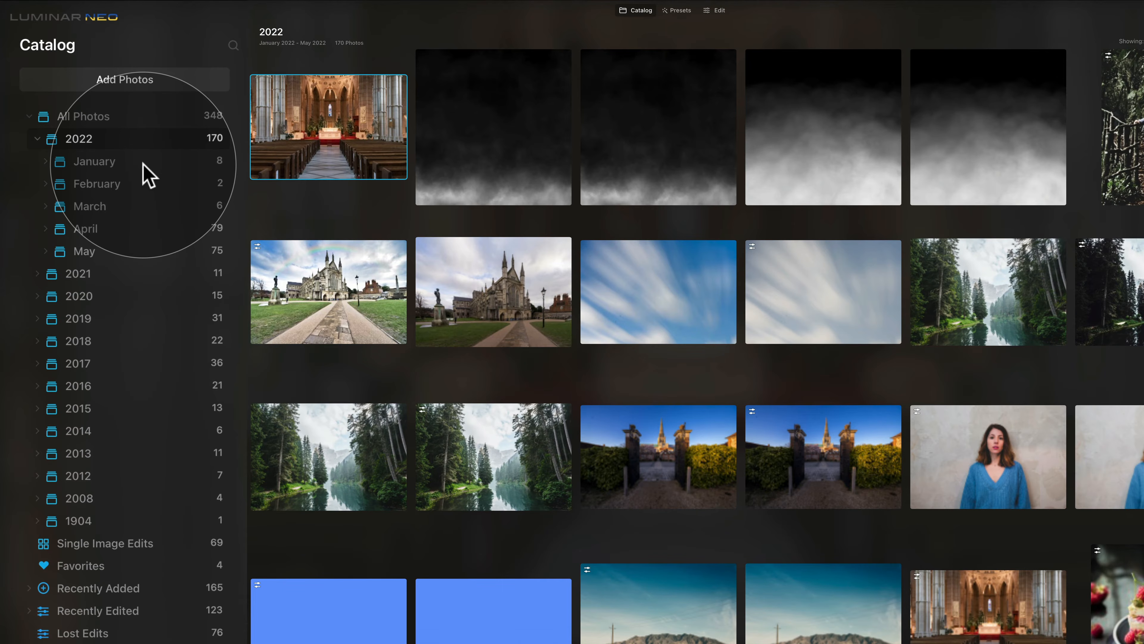
click(46, 163)
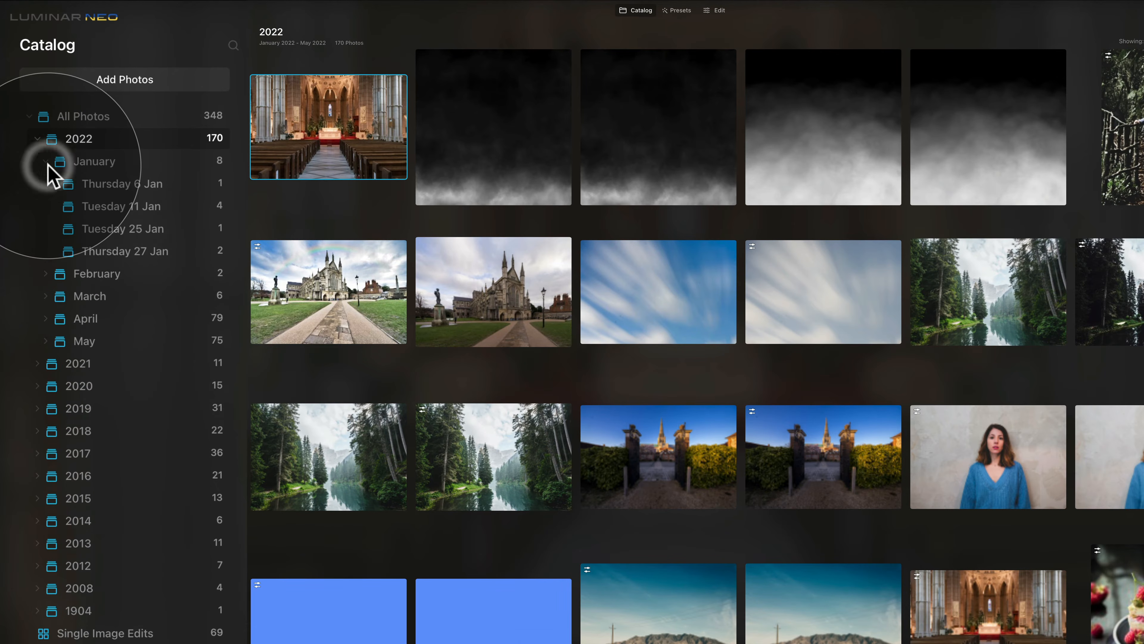
click(158, 192)
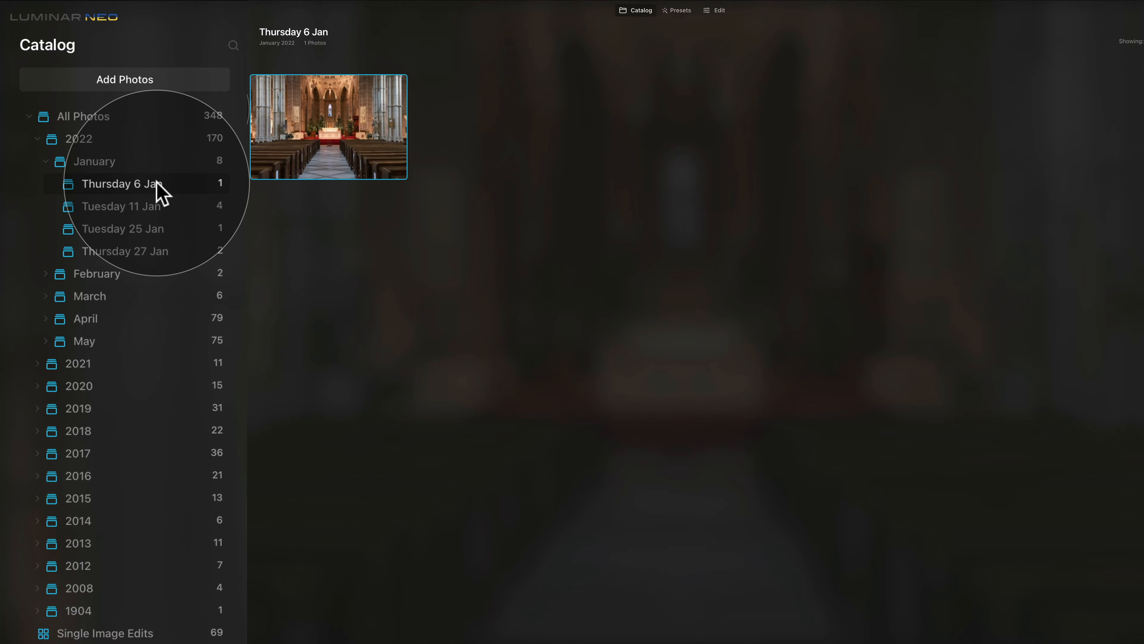
click(29, 116)
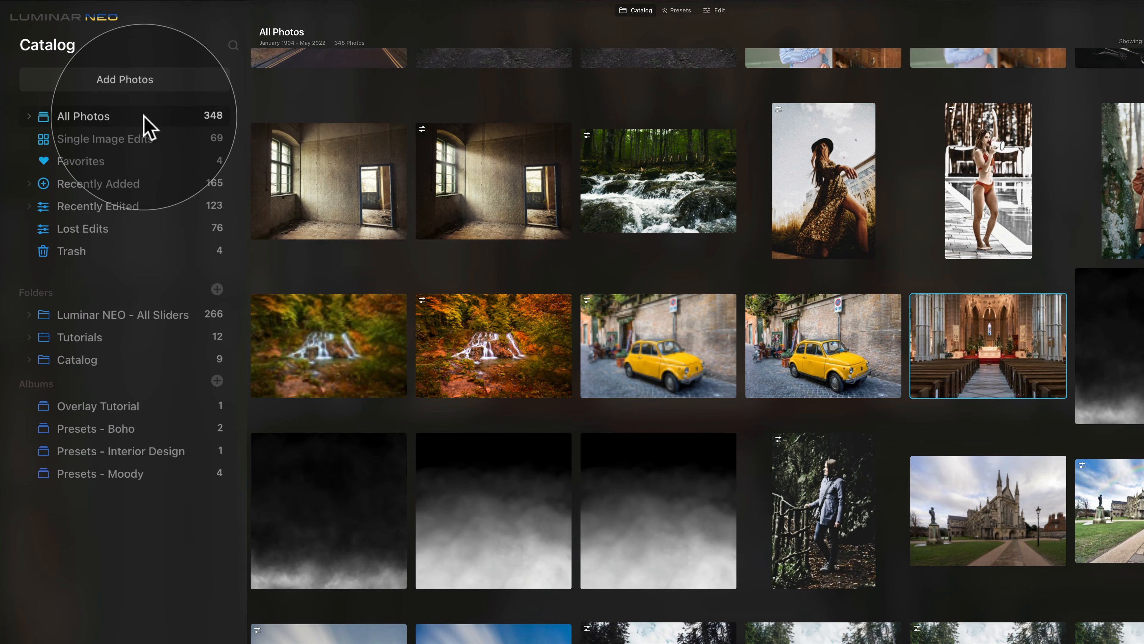
Step: Show the photos stored under Single Image Edits
click(168, 138)
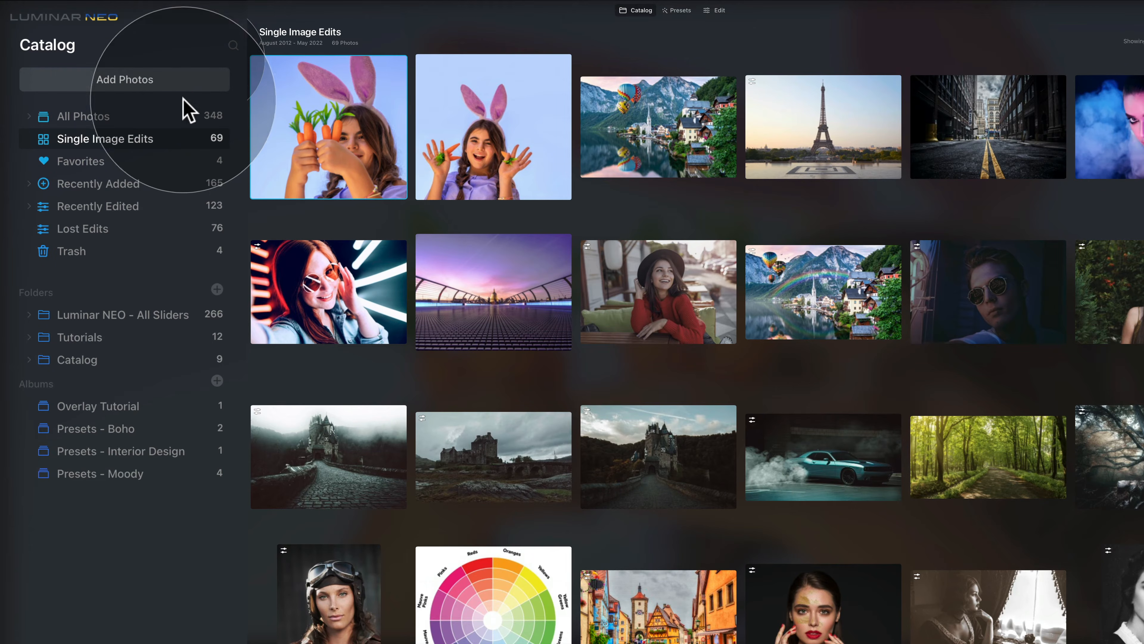
Step: Show the Favorites and the Recently Added photos, expanding and collapsing the Recently Added list of import dates
click(160, 160)
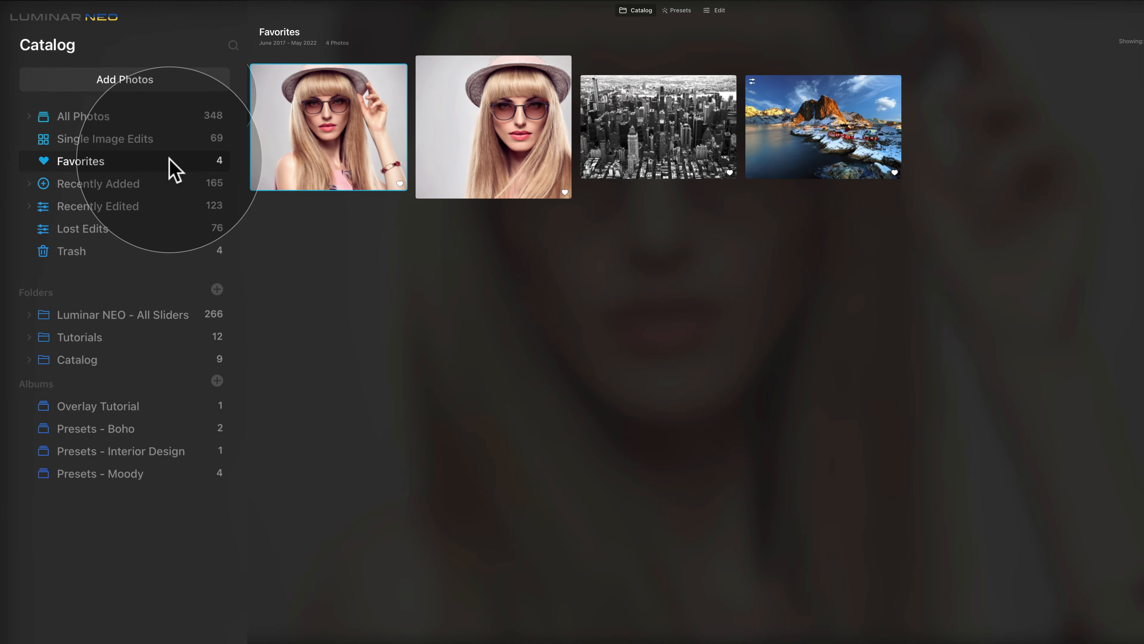
click(161, 186)
click(29, 184)
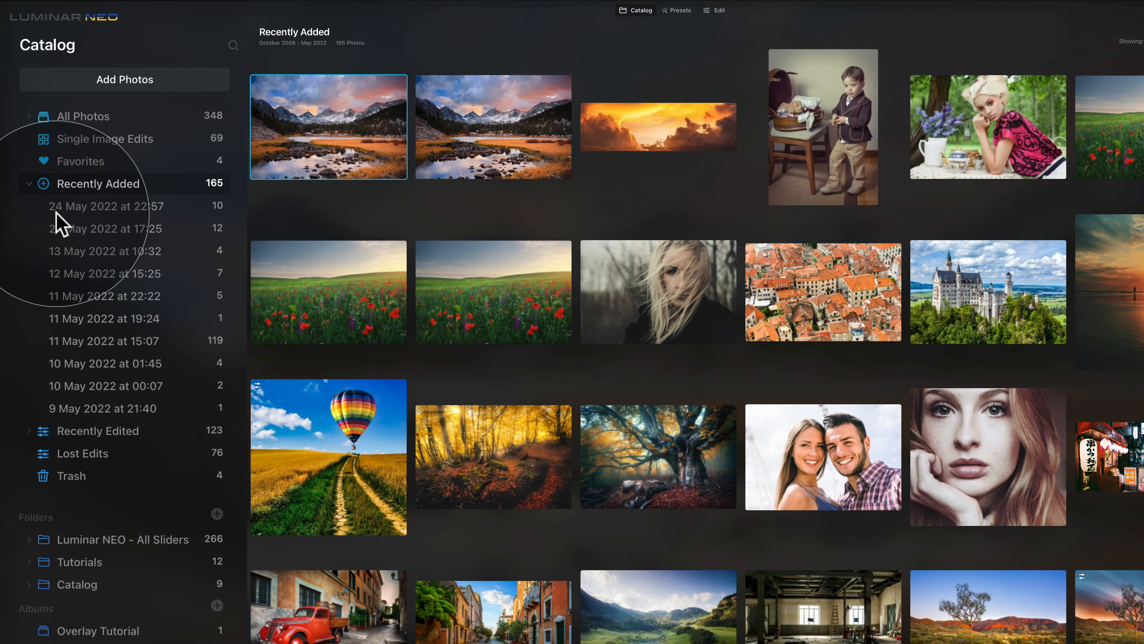
click(29, 183)
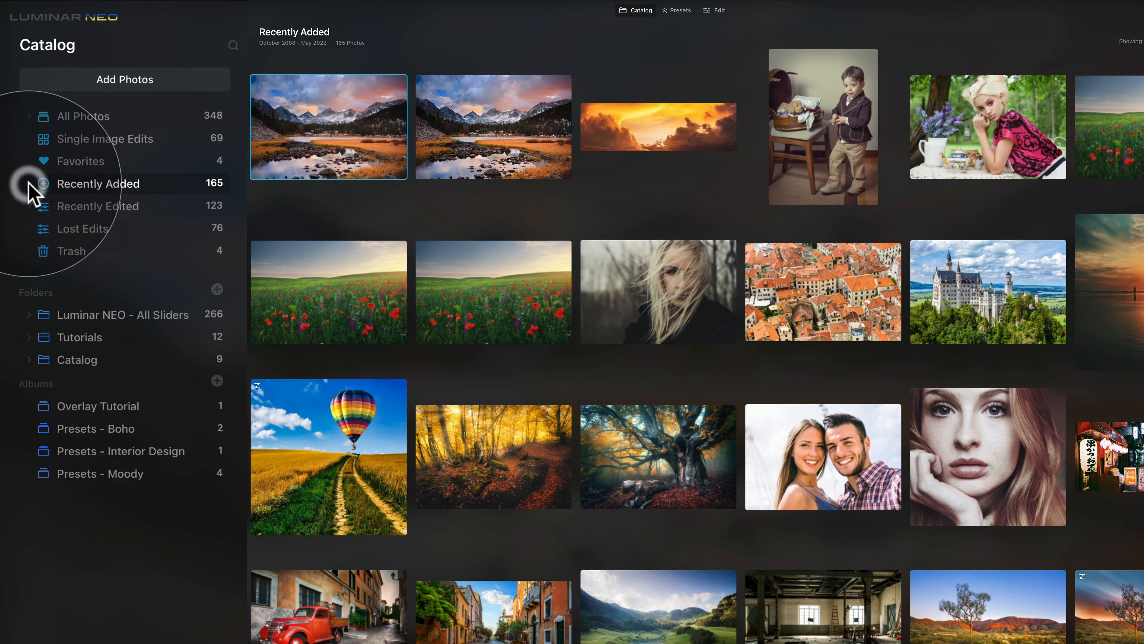
click(146, 183)
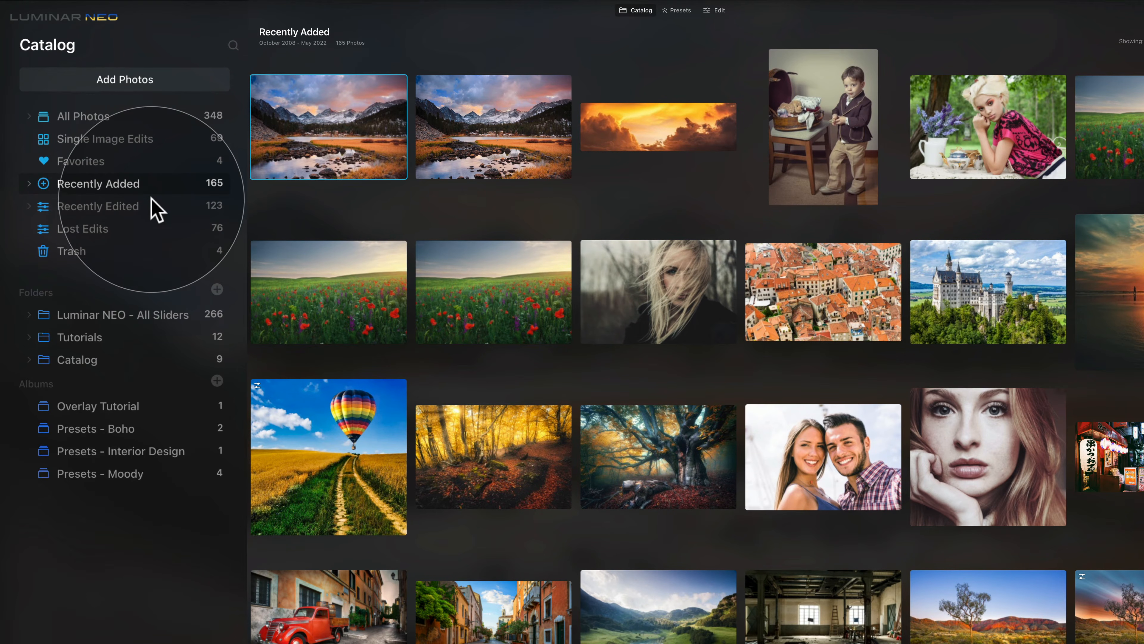
Step: Show the Recently Edited photos, expand the list to view This Month, and collapse it again
click(149, 205)
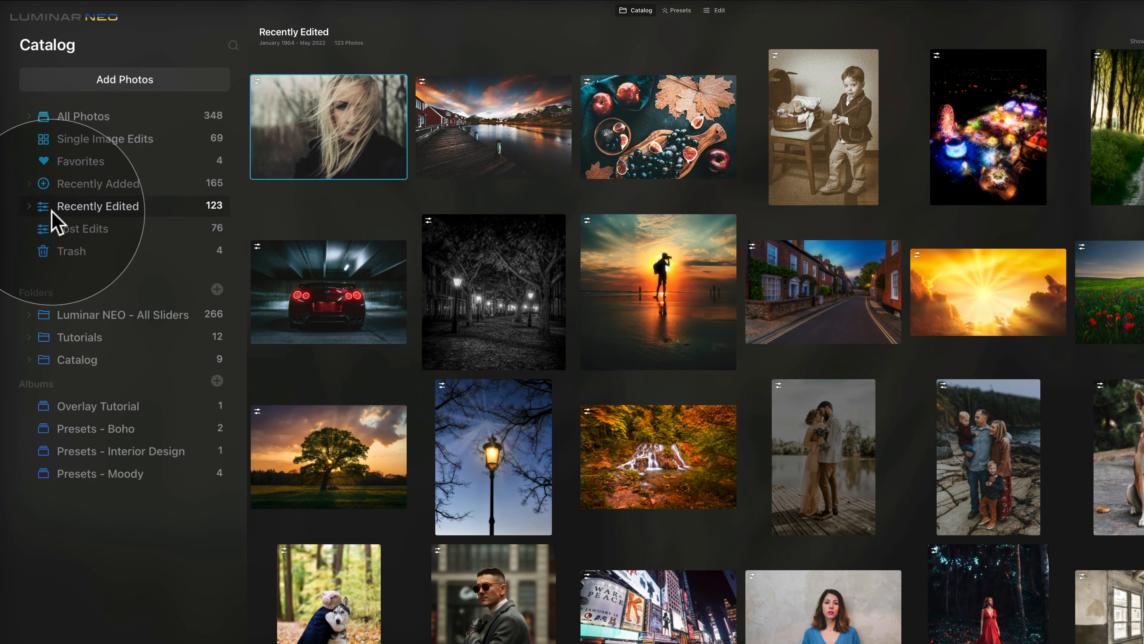
click(28, 207)
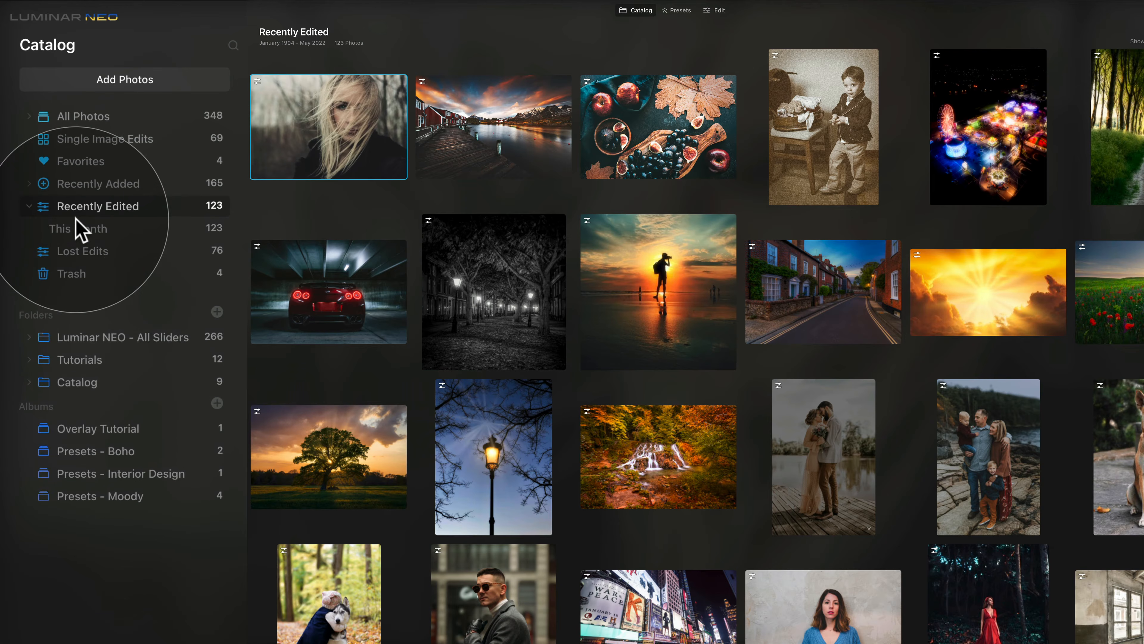
click(118, 231)
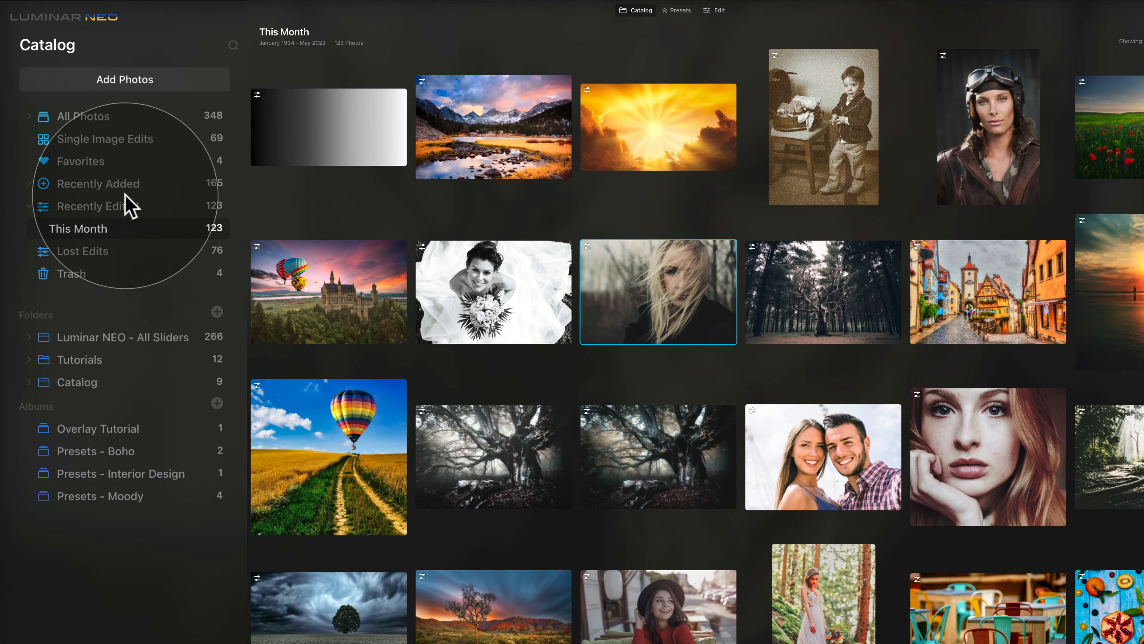
click(28, 206)
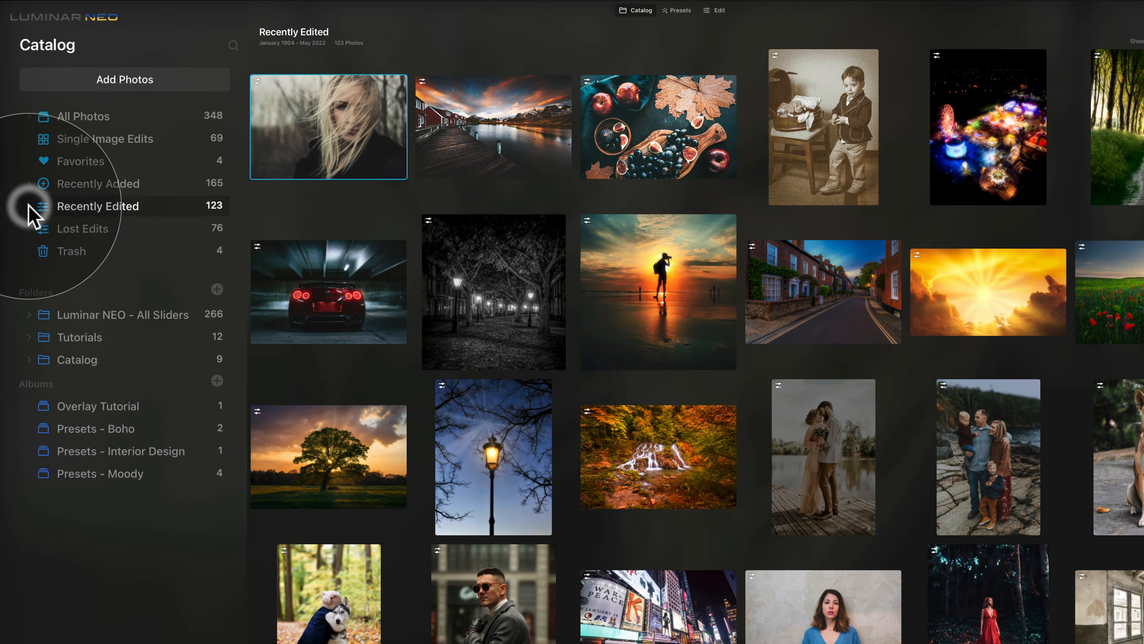
Step: Show the Lost Edits, open the Locate Image dialog for the misty lake sunset photo, and cancel it
click(133, 233)
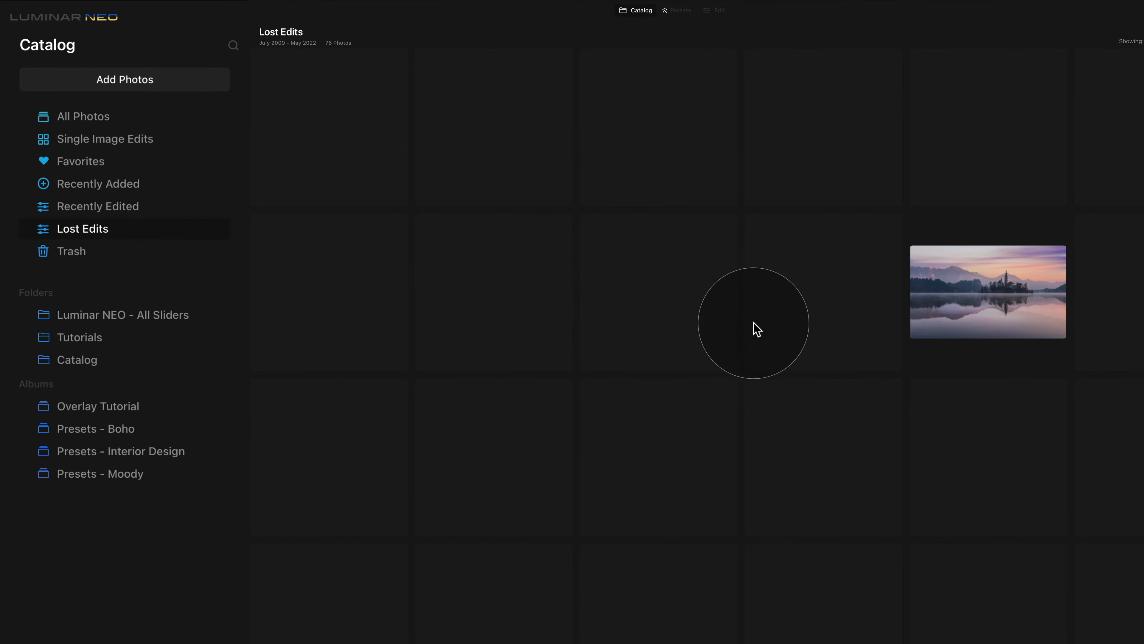
scroll(418, 152, down, 1)
scroll(631, 235, down, 2)
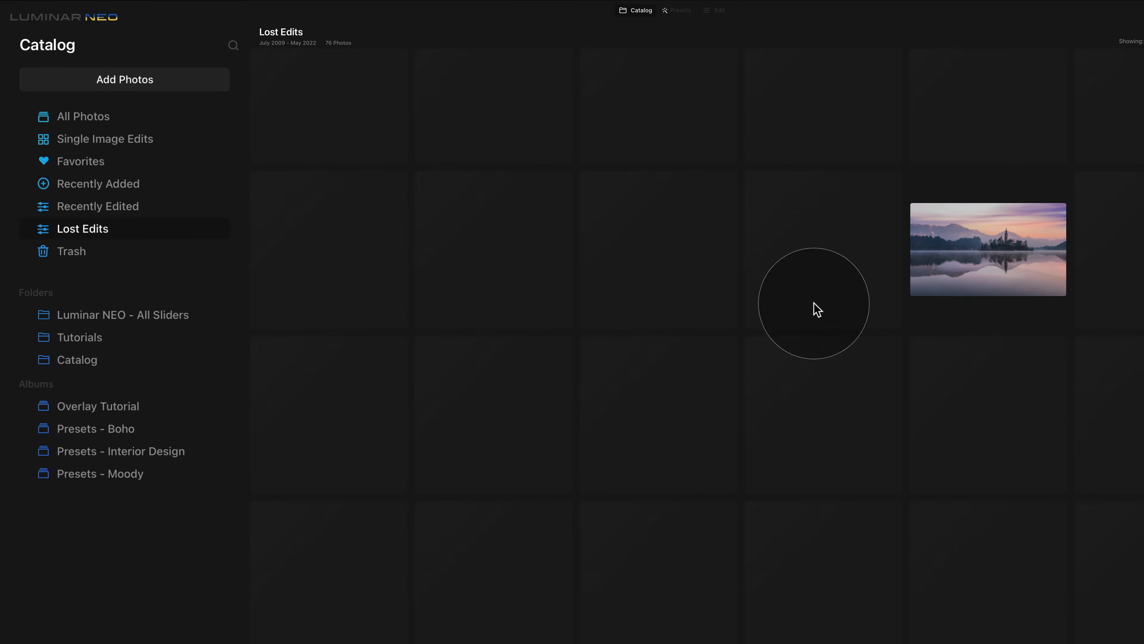
click(1001, 286)
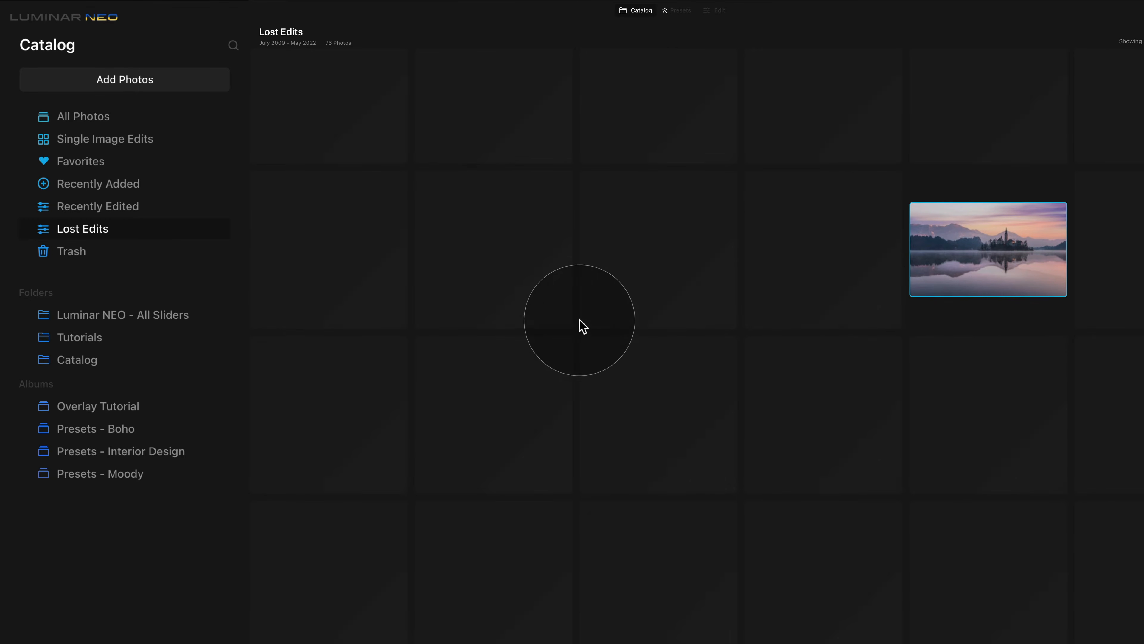
double_click(942, 264)
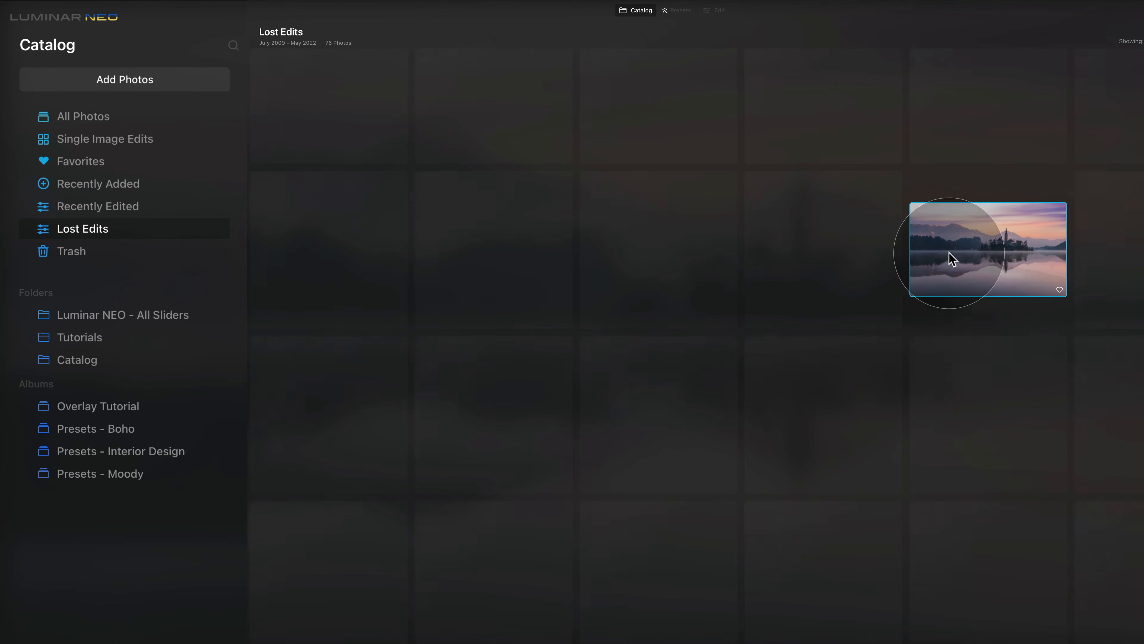
right_click(953, 237)
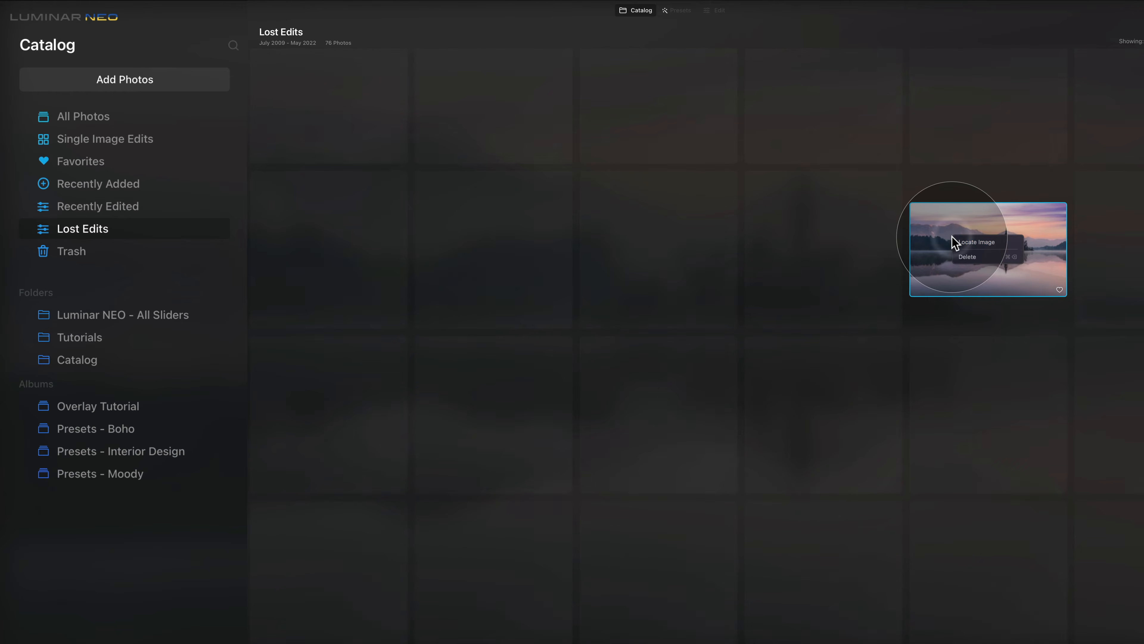
click(1011, 247)
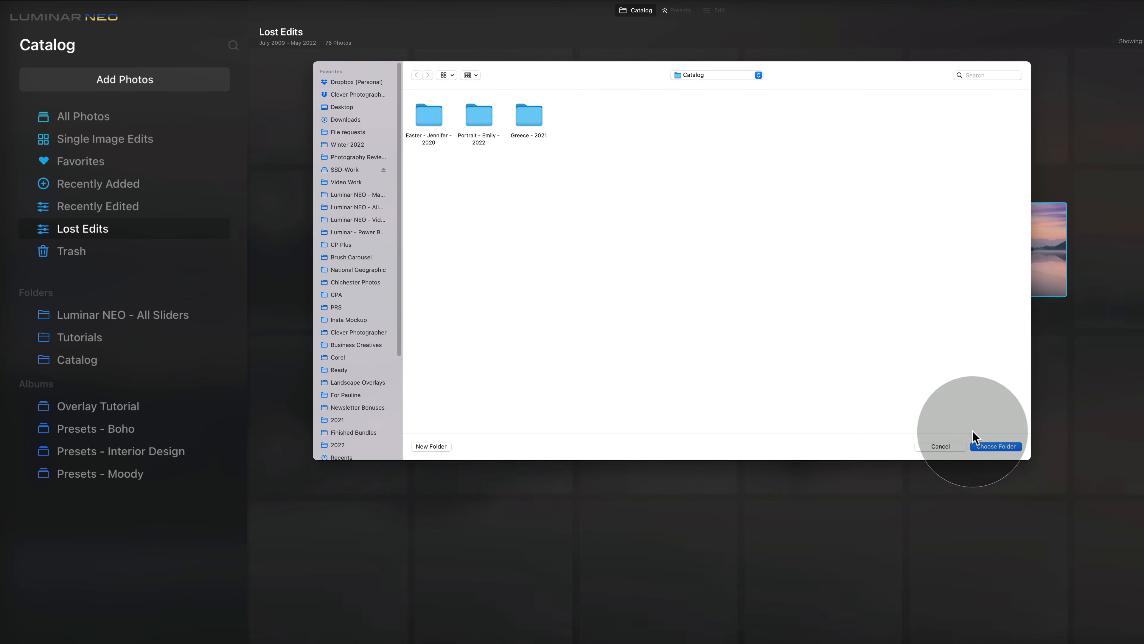
click(937, 446)
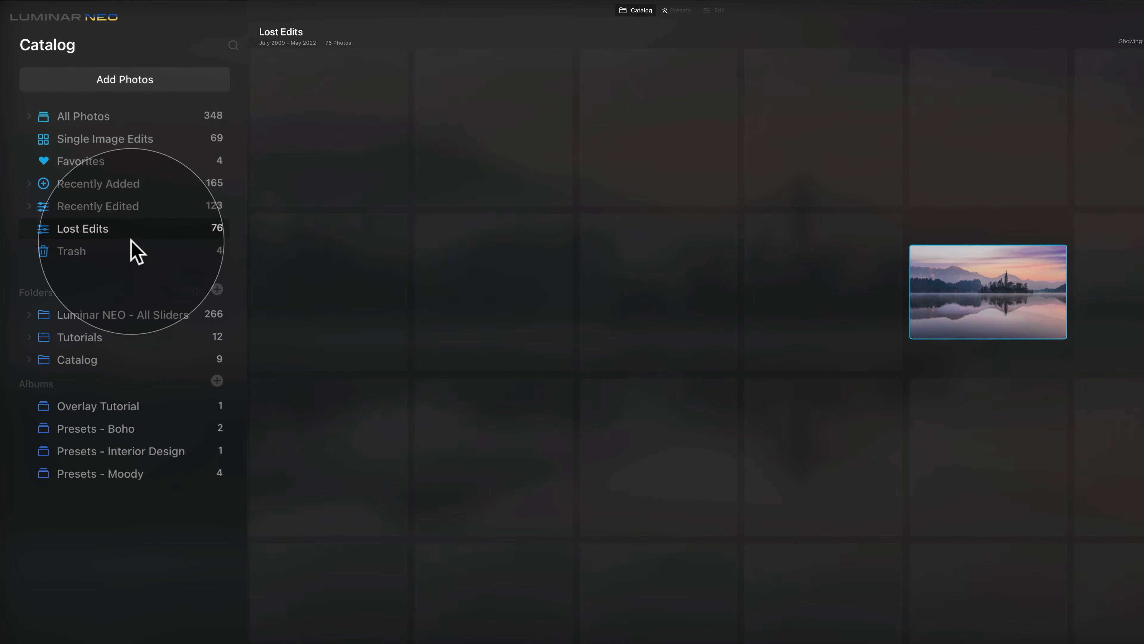
Step: Show the Trash and check the Put Back and Delete options of the dark blue sky photo
click(143, 261)
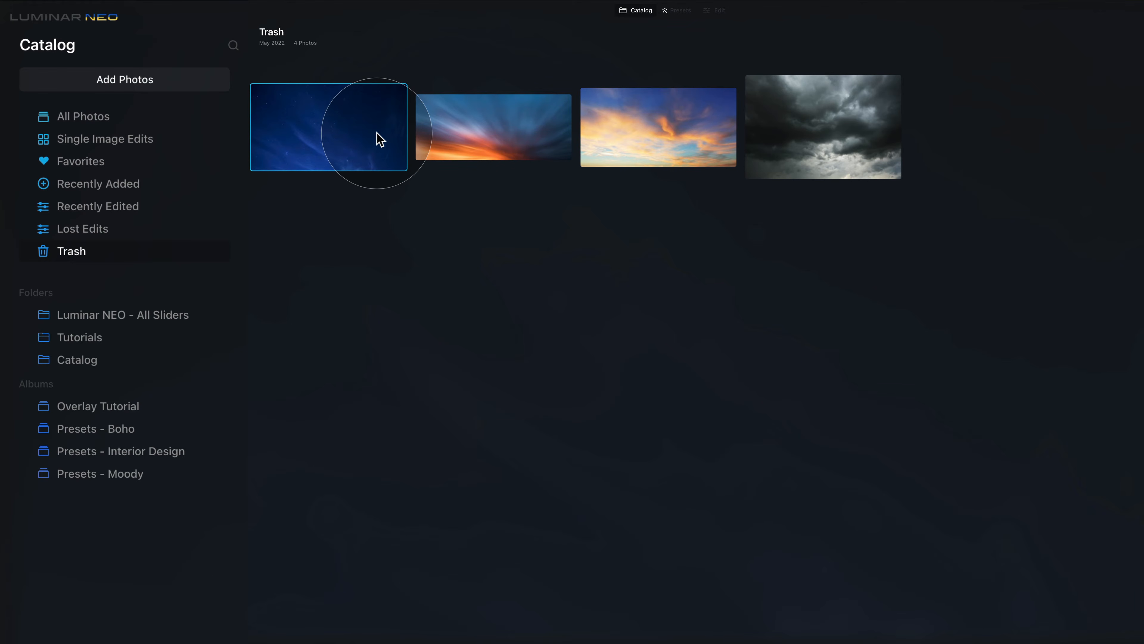
right_click(370, 115)
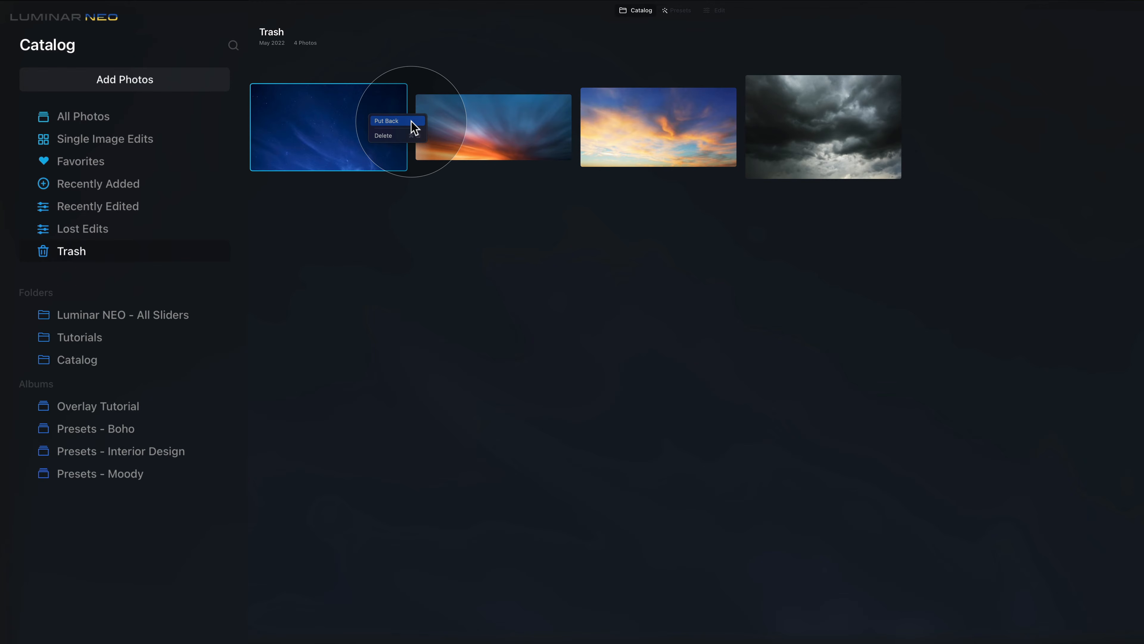
click(403, 136)
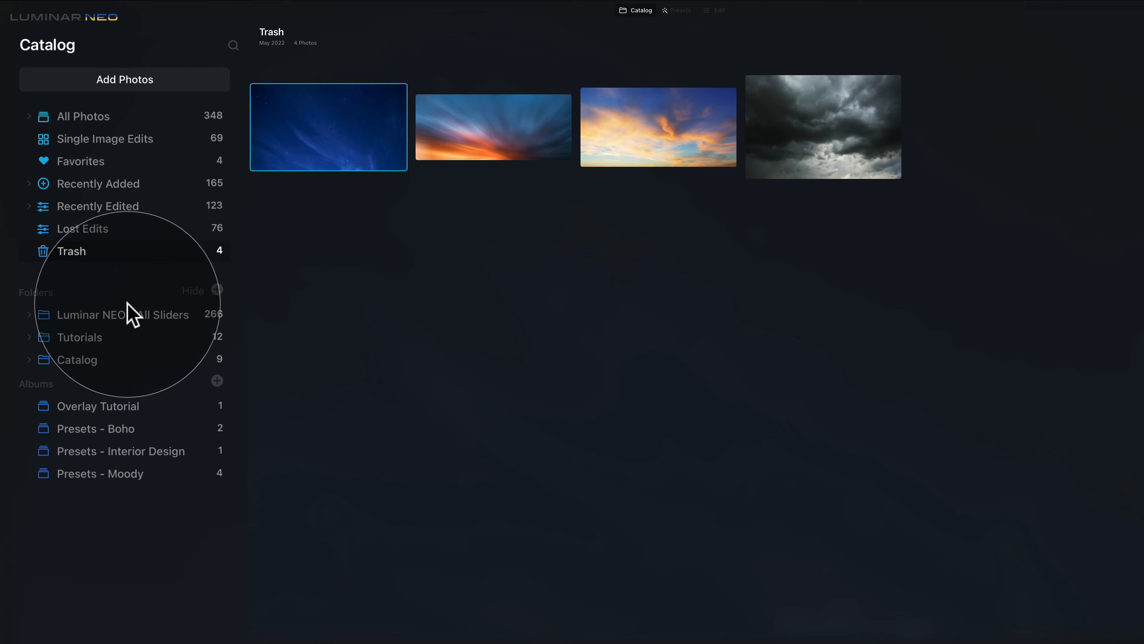
Step: Show the photos of the Catalog folder, expand it and view its Easter subfolder
click(98, 360)
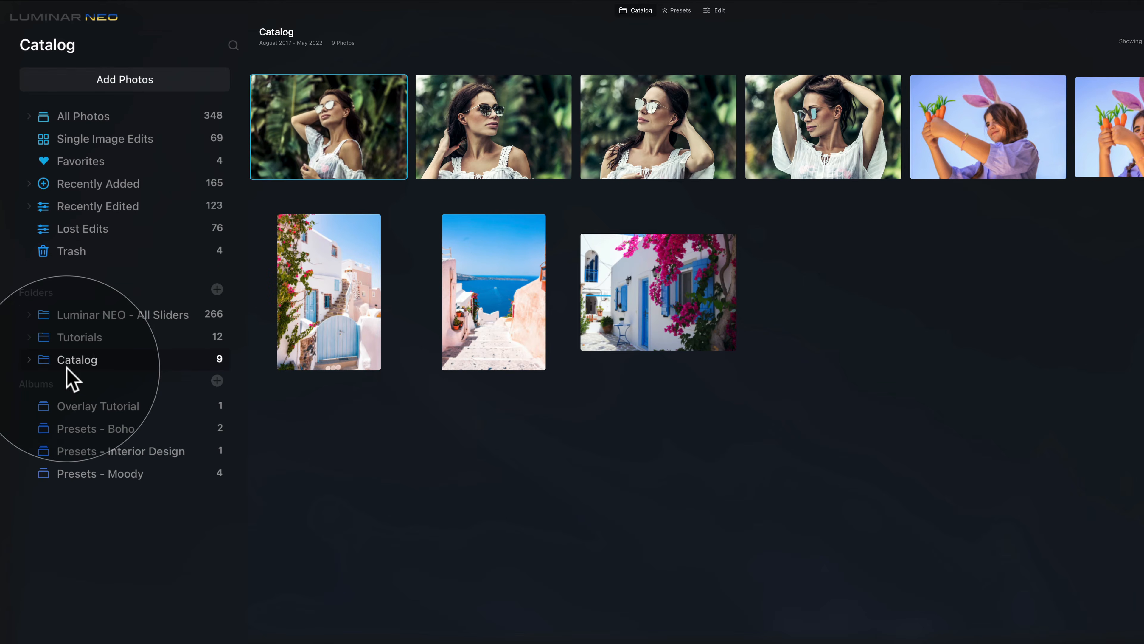
click(28, 359)
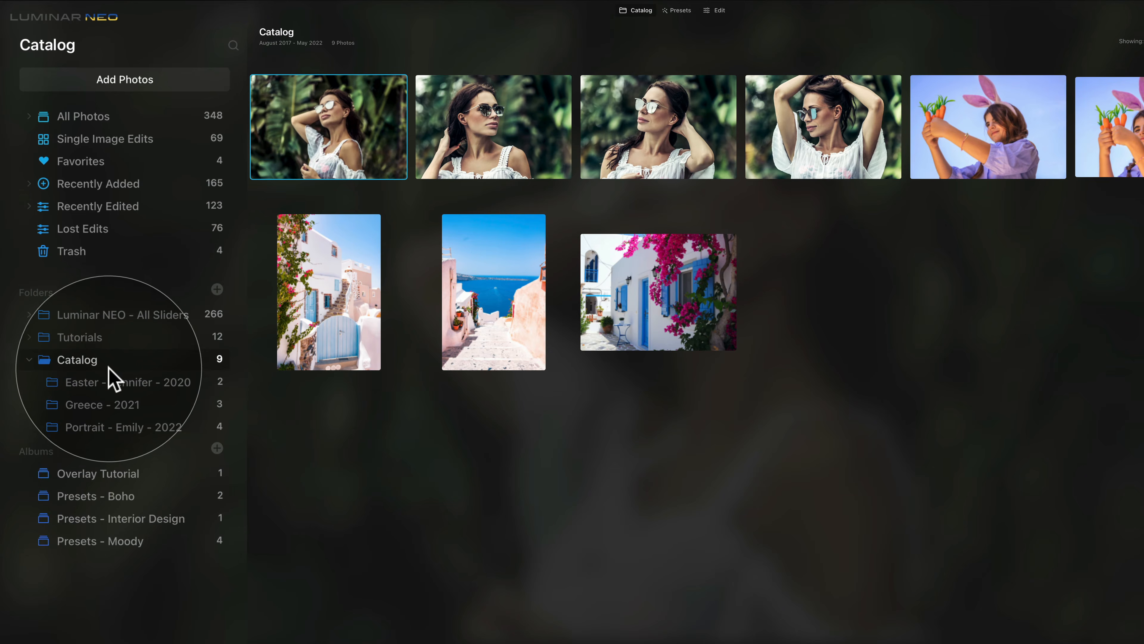
click(130, 383)
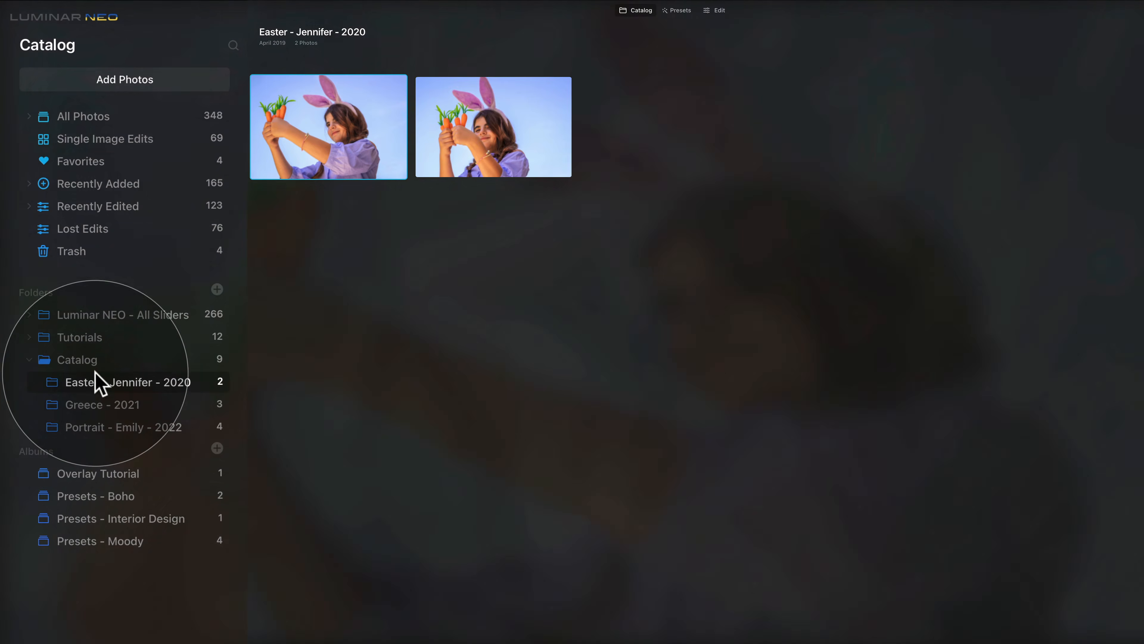
Step: Review the management options of the Catalog folder and return to its Easter subfolder
click(165, 360)
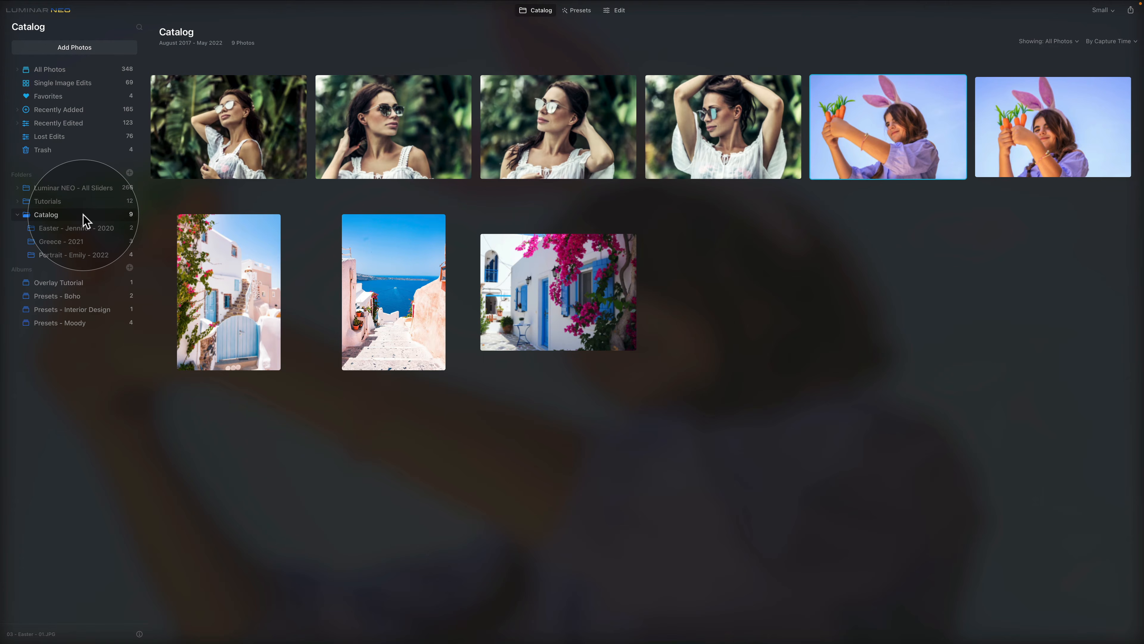
right_click(83, 215)
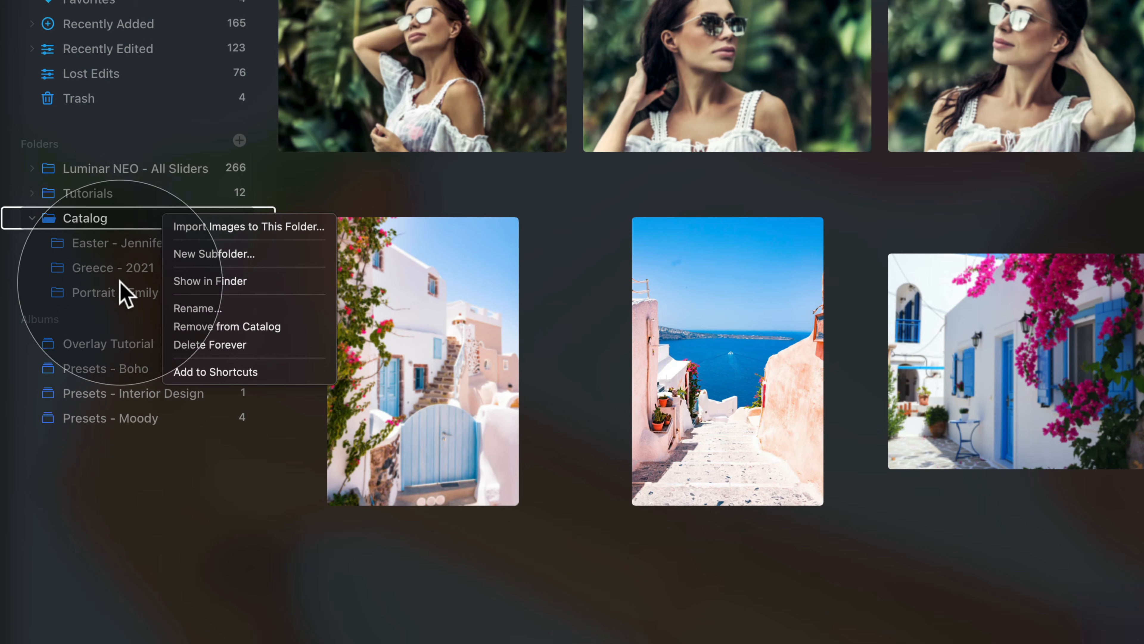
click(126, 243)
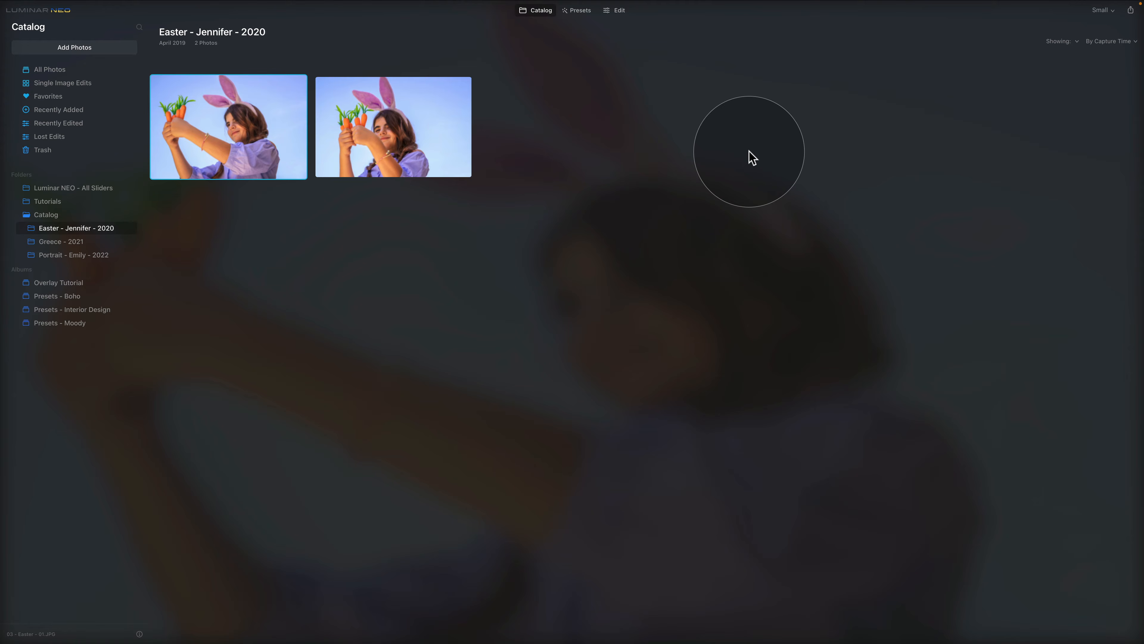
Step: Try to import 03 - Easter - 01.JPG and 03 - Easter - 02.JPG into the Easter subfolder with Import Images to This Folder
right_click(96, 231)
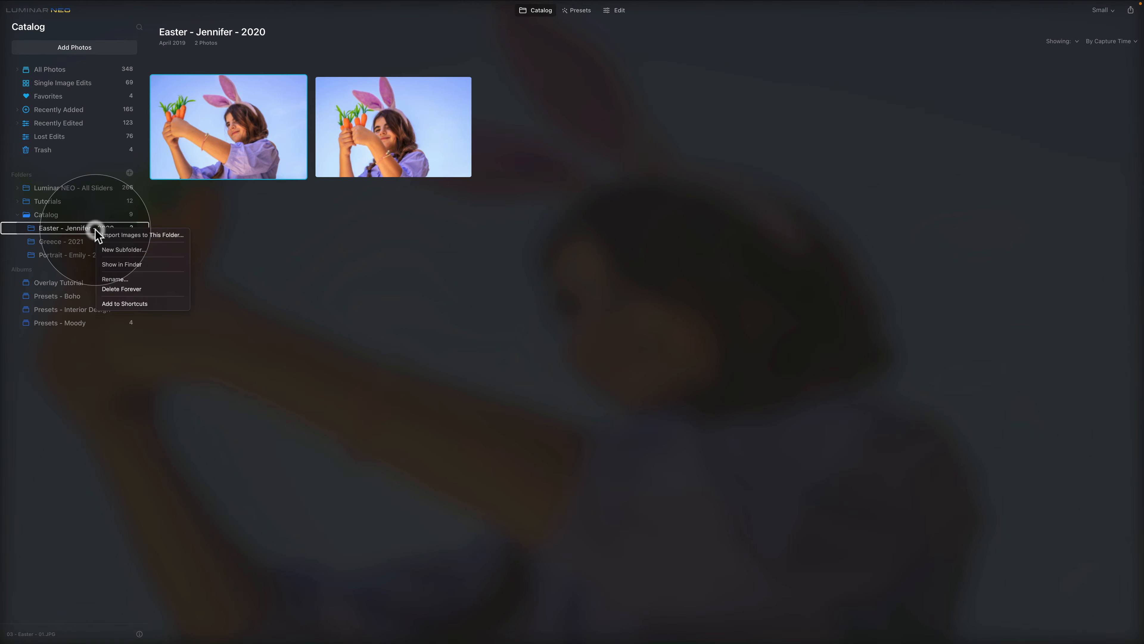
click(147, 236)
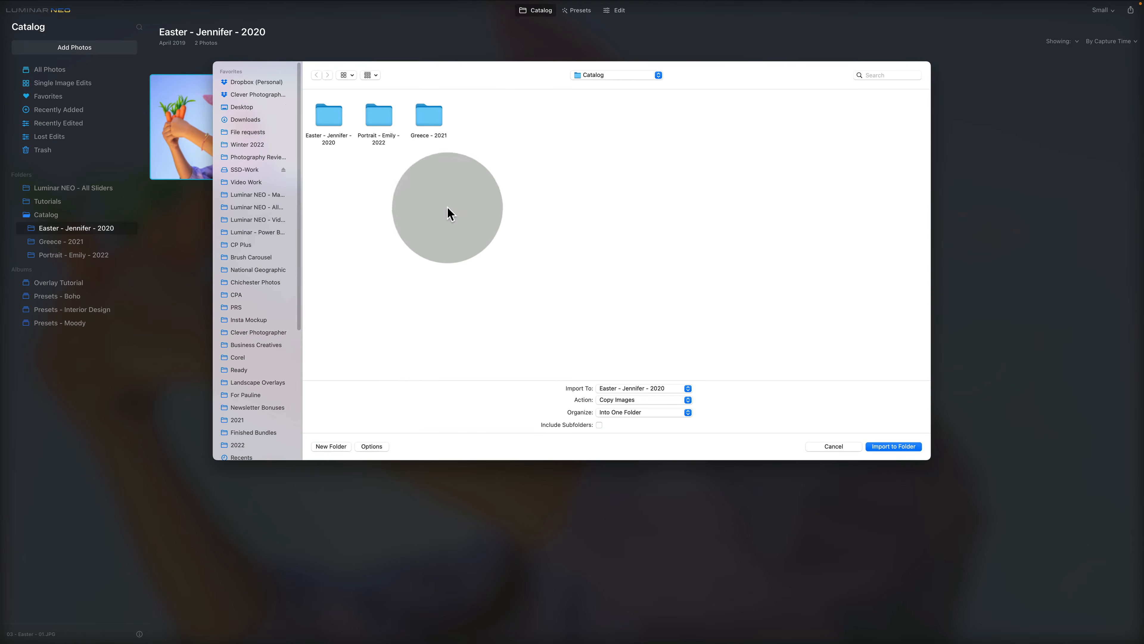
click(334, 115)
double_click(335, 116)
drag(730, 263, 325, 93)
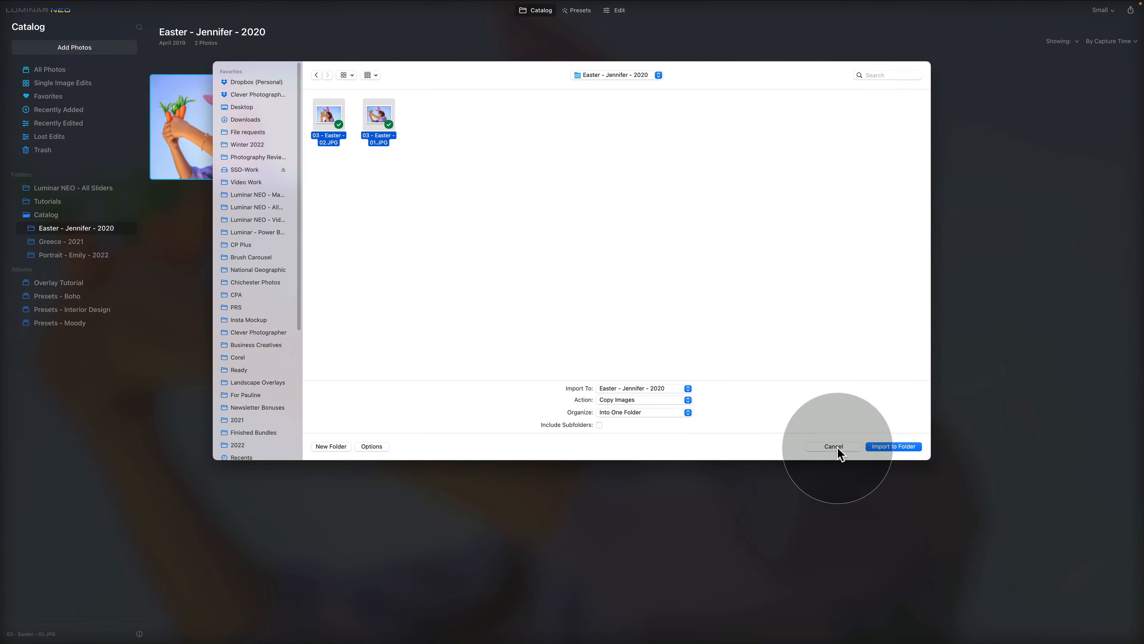
click(872, 447)
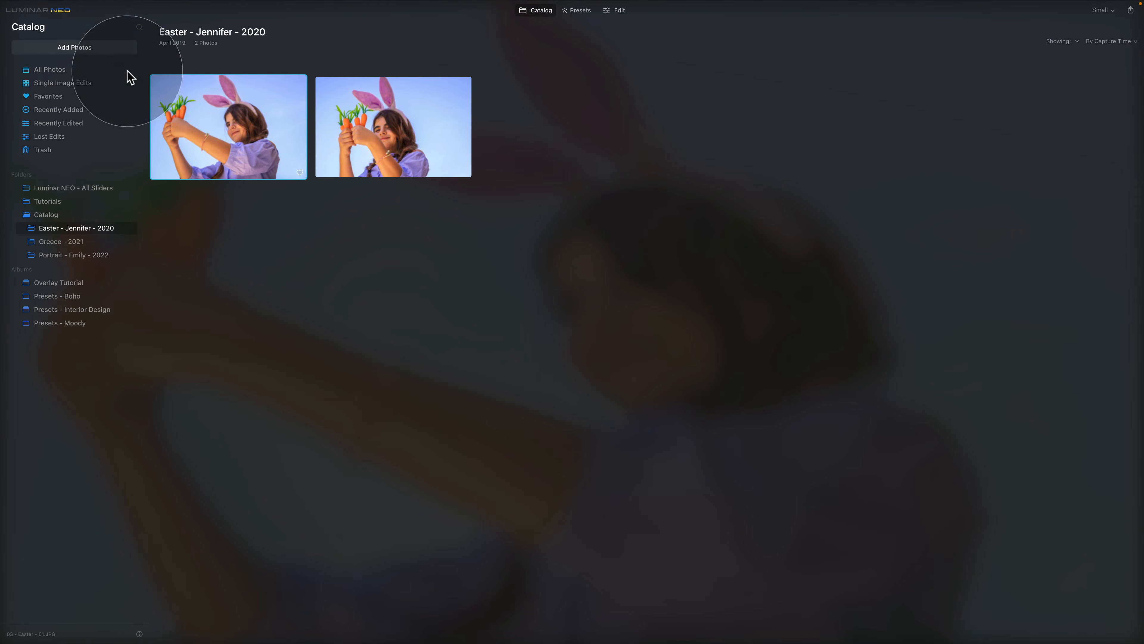
Step: Switch to Finder and copy 03 - Easter - 03.JPG and 03 - Easter - 04.JPG from the Test Catalog folder
mouse_move(89, 2)
click(29, 17)
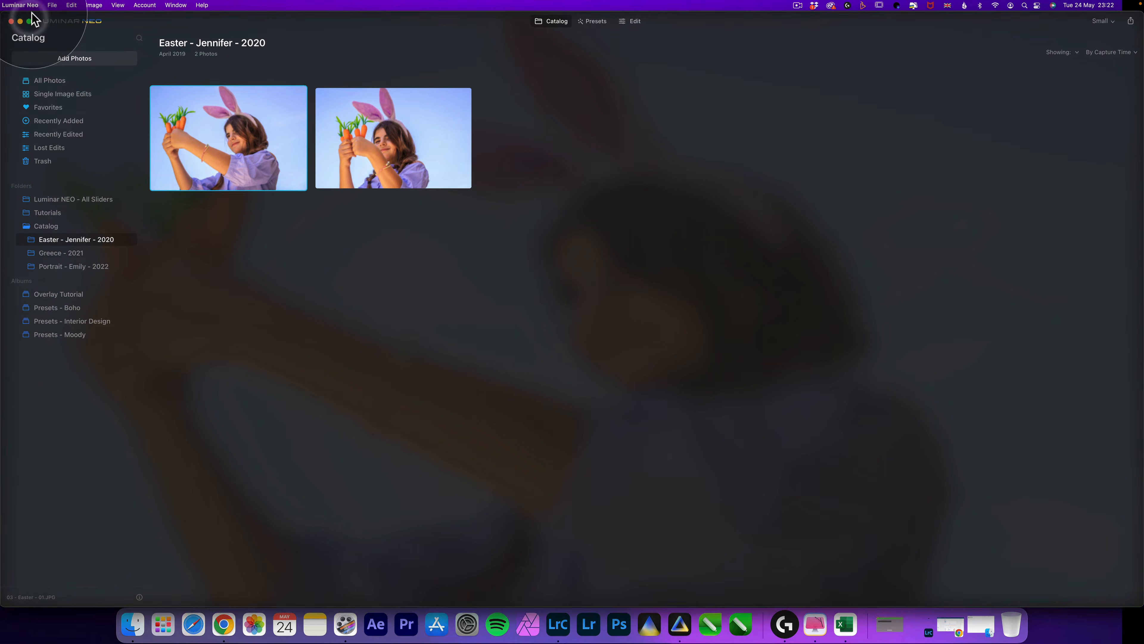
key(super+Tab)
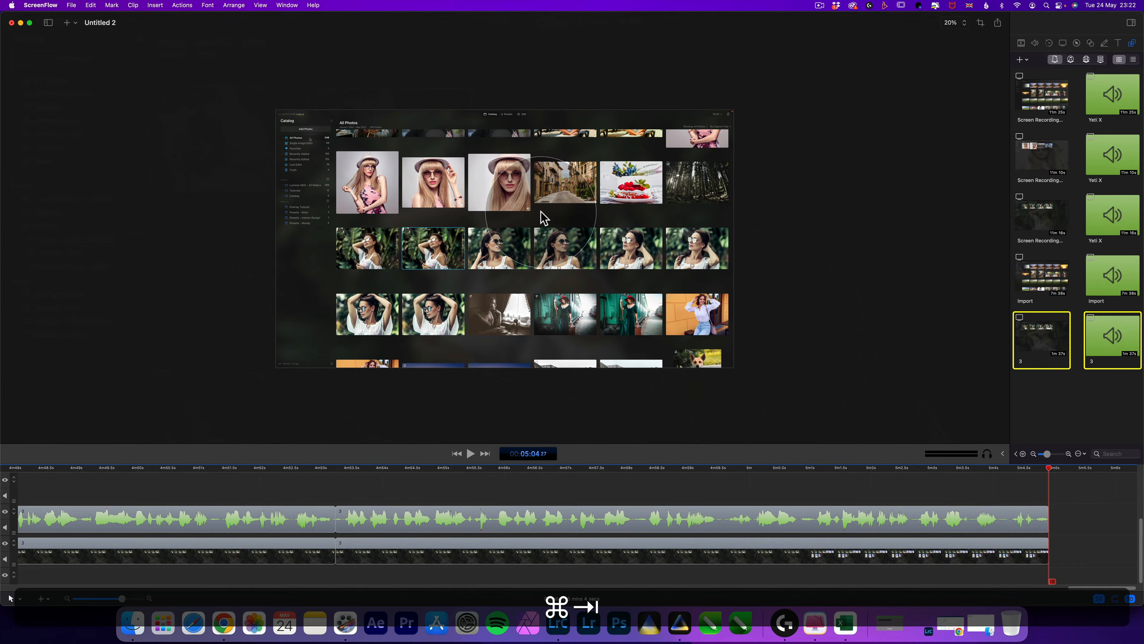
key(super+Tab)
click(140, 620)
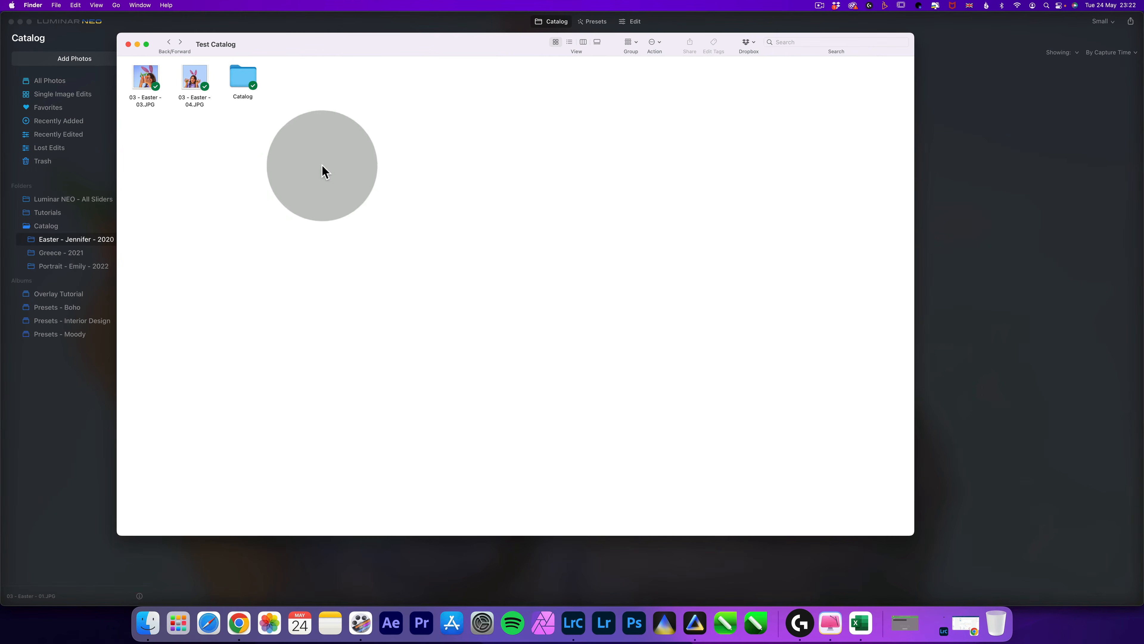
drag(205, 133, 89, 26)
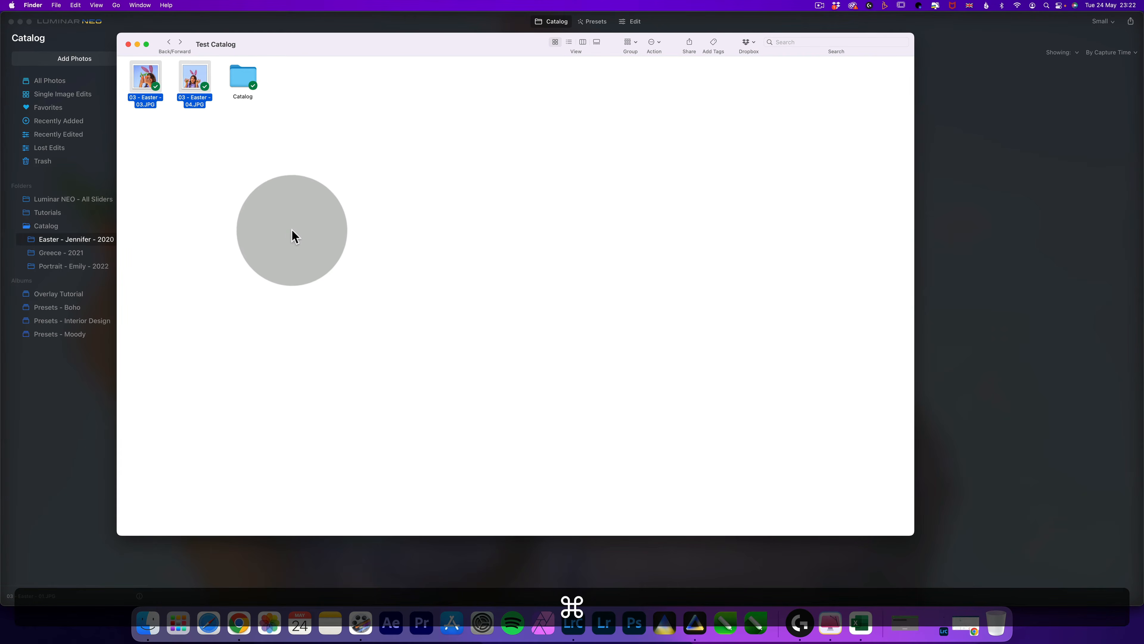
key(super+c)
Step: Paste the two copied photos into the Easter subfolder of the Catalog folder on disk
double_click(234, 88)
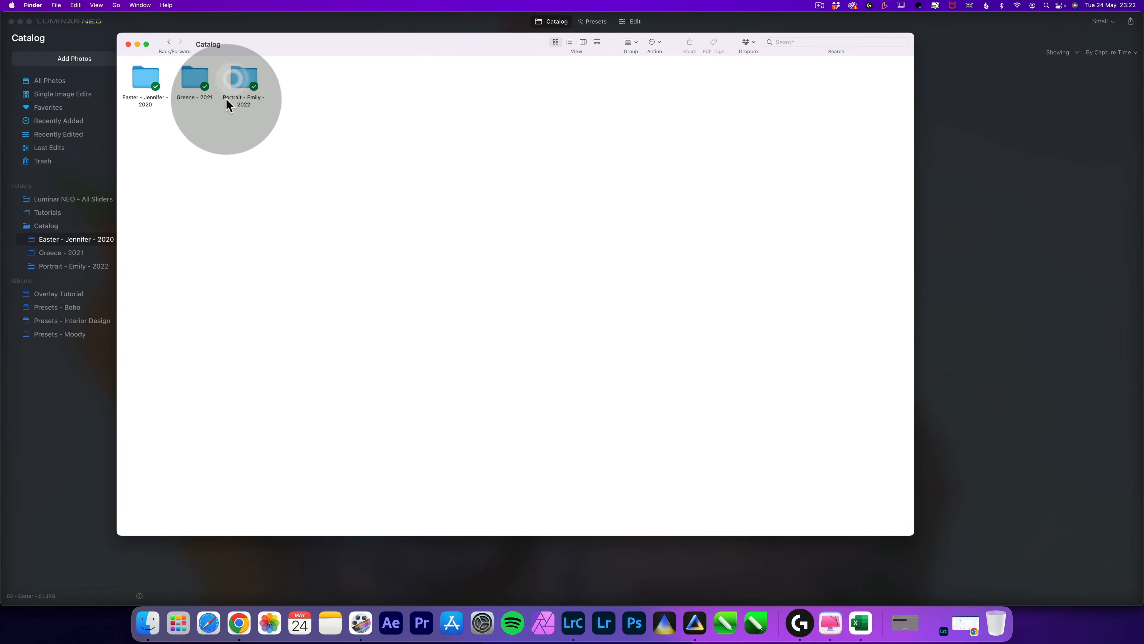
double_click(143, 78)
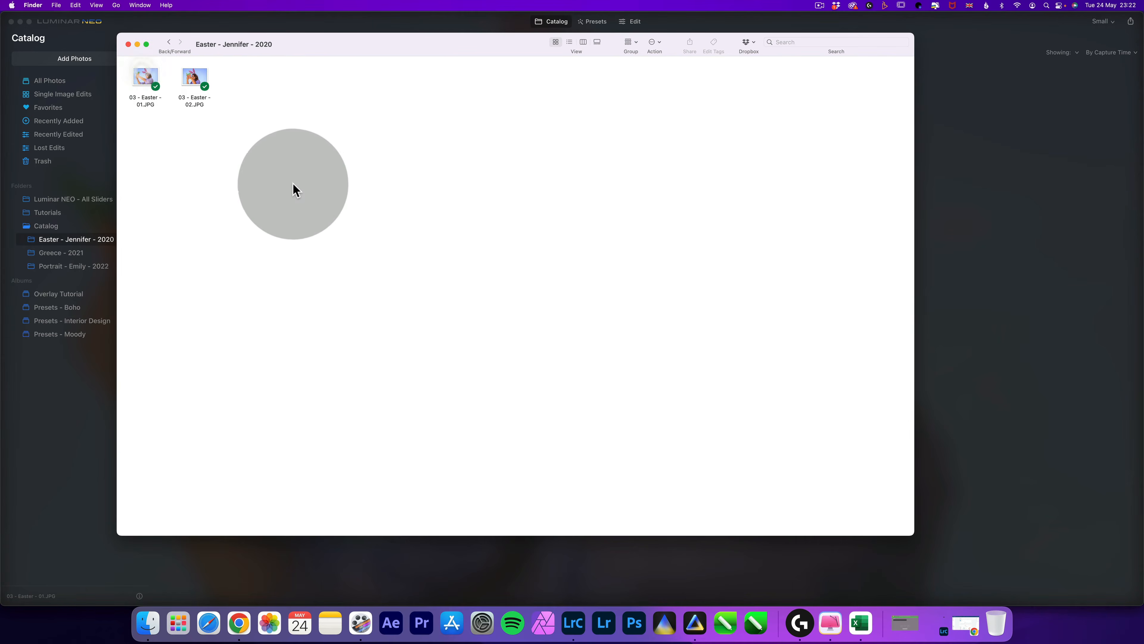
key(super+v)
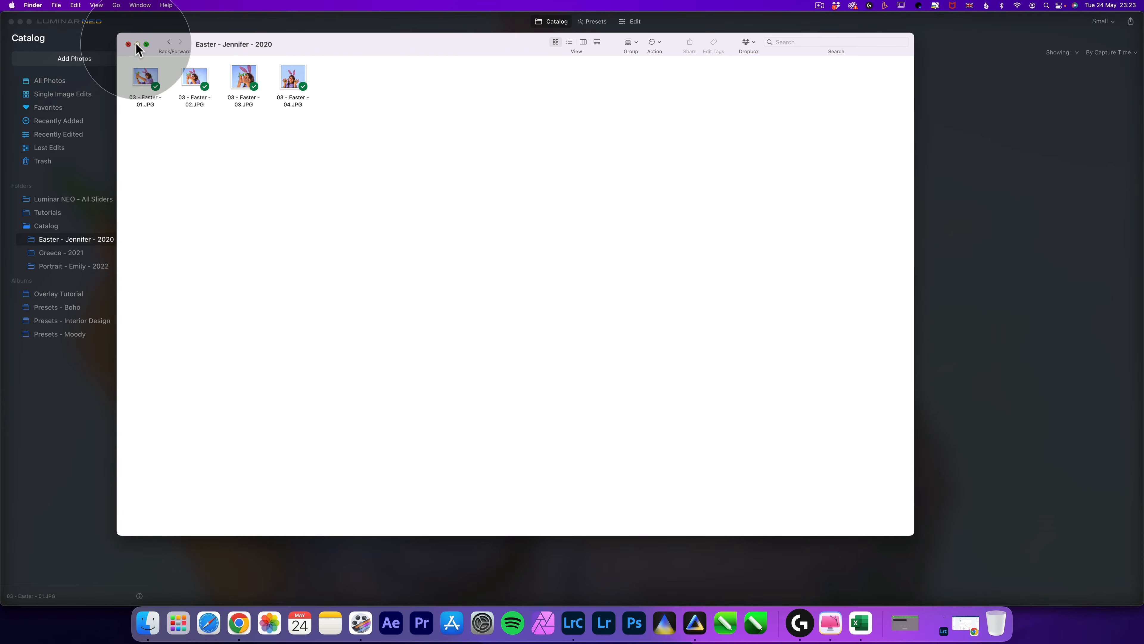
Step: Close the Finder window and return to full-screen Luminar Neo to check the photos in the Easter subfolder
click(128, 44)
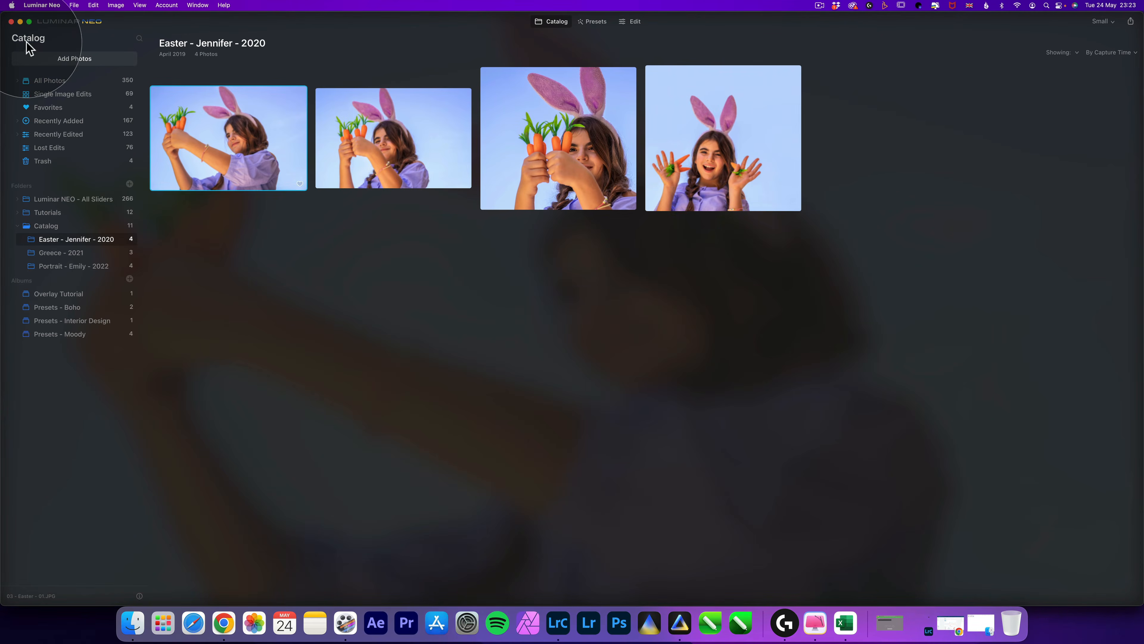
click(29, 21)
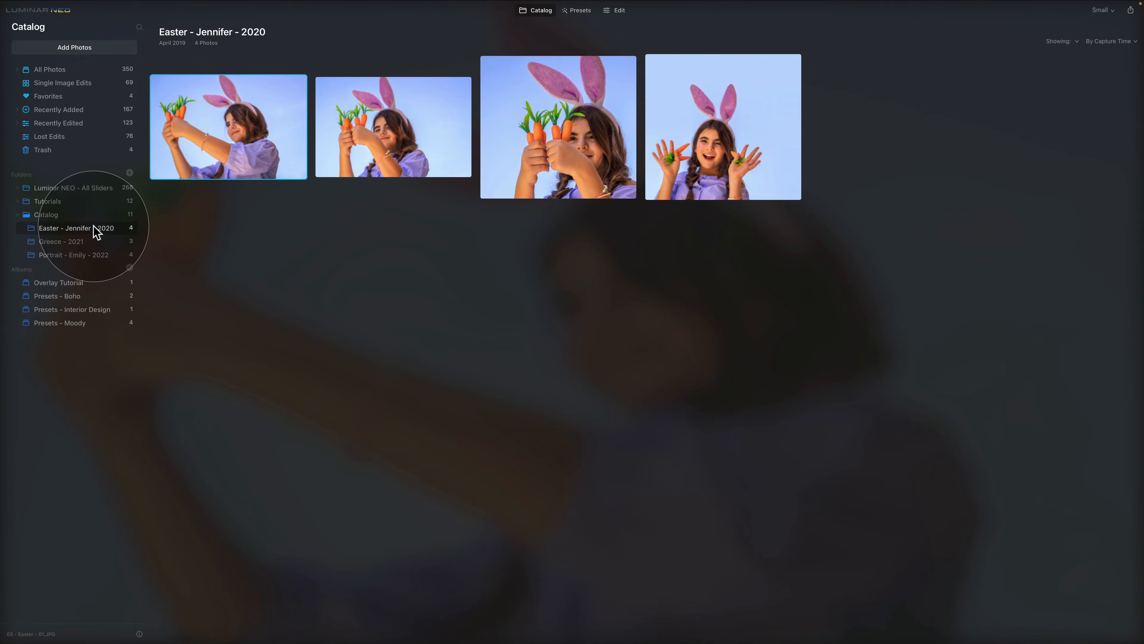
drag(810, 302, 191, 72)
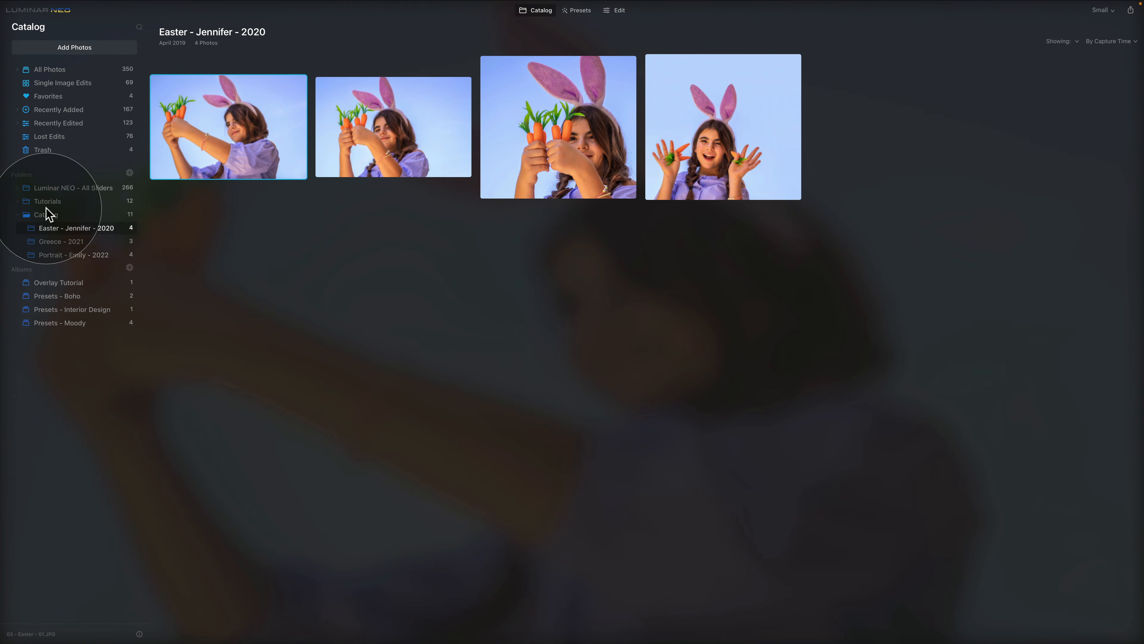
right_click(43, 214)
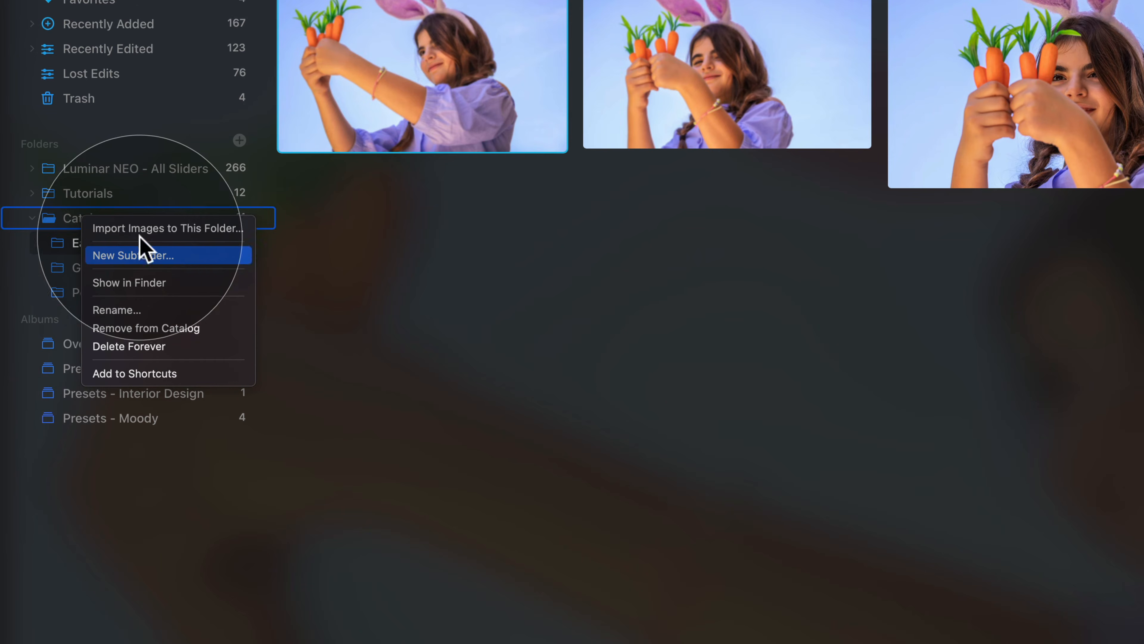
click(68, 220)
click(162, 244)
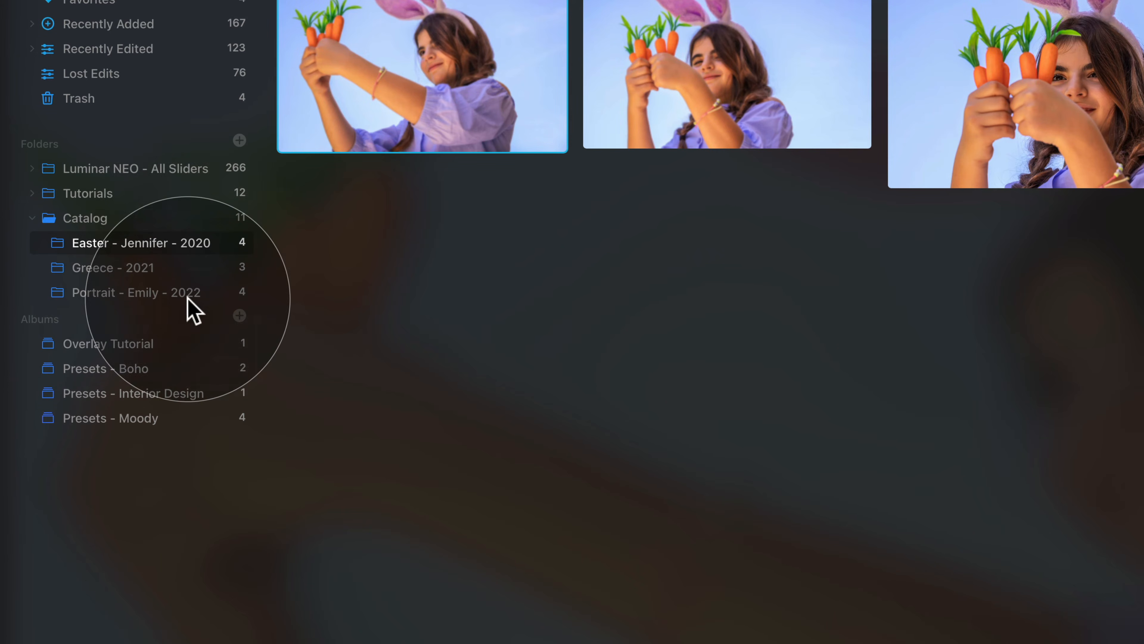
Step: Create a new subfolder named Square Images inside the Easter subfolder
right_click(194, 247)
click(306, 287)
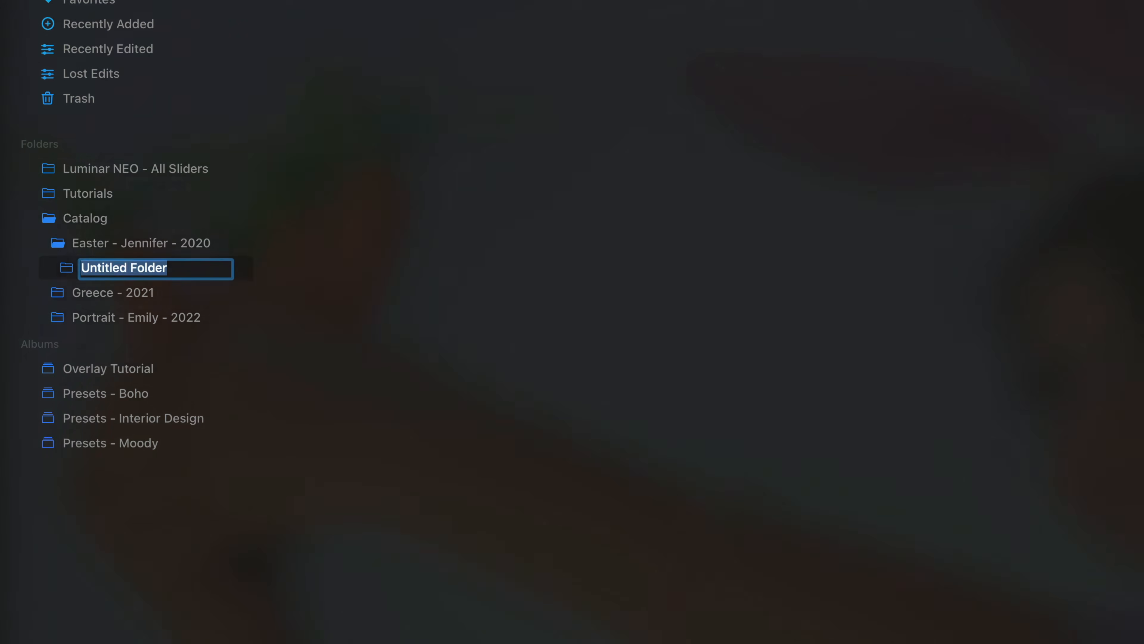
text(Sq)
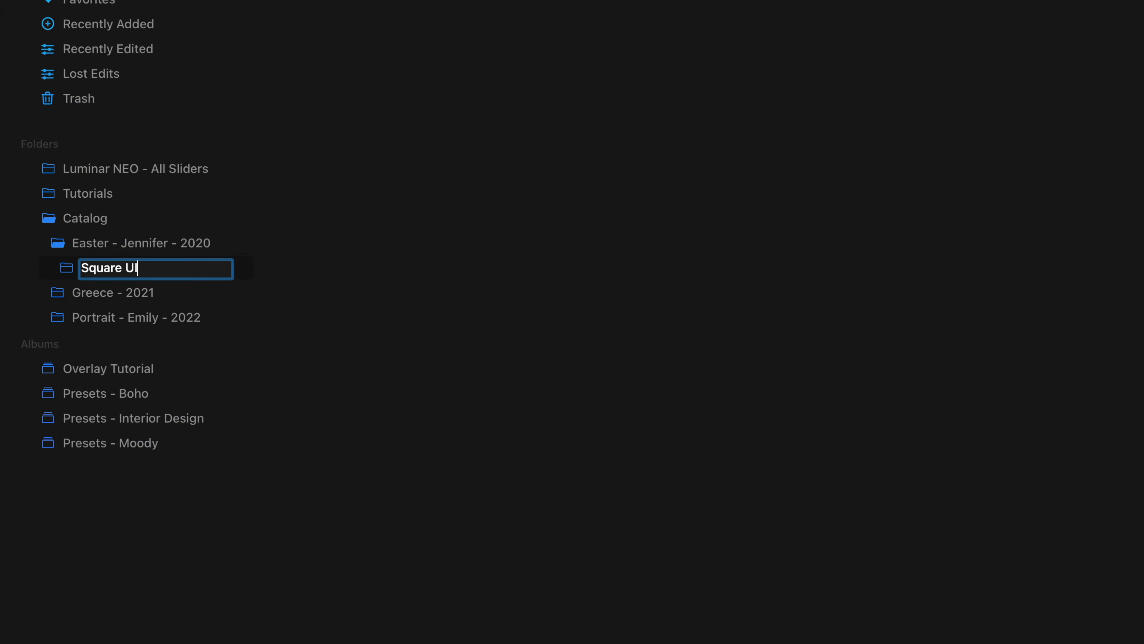
text(uare Images)
key(Return)
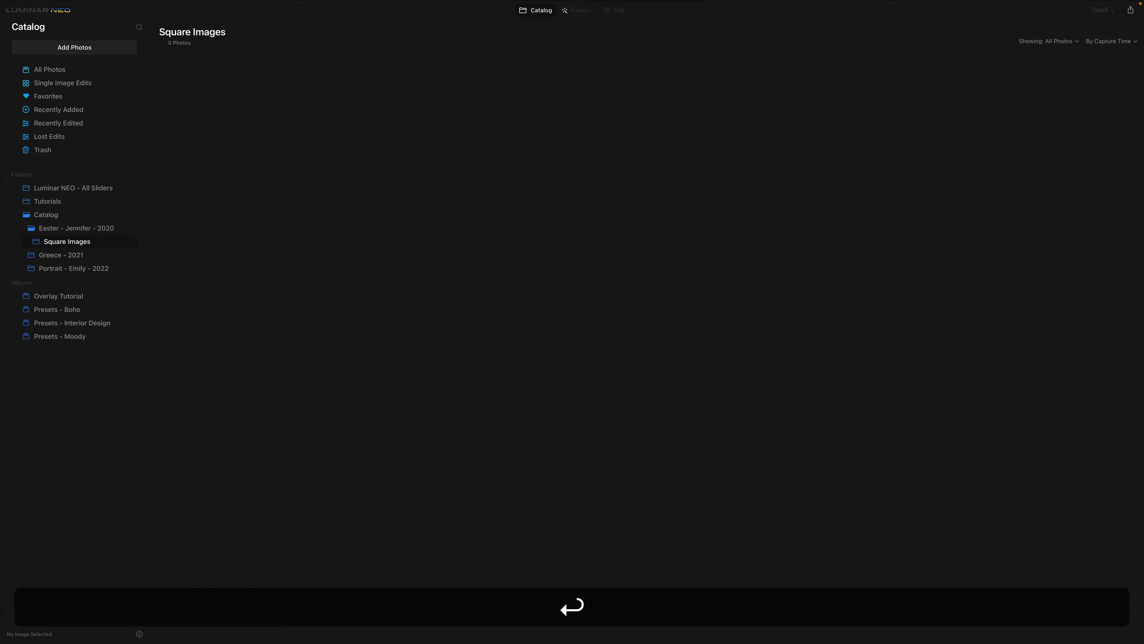
Step: Move 03 - Easter - 03.JPG and 03 - Easter - 04.JPG from the Easter subfolder into Square Images
click(86, 226)
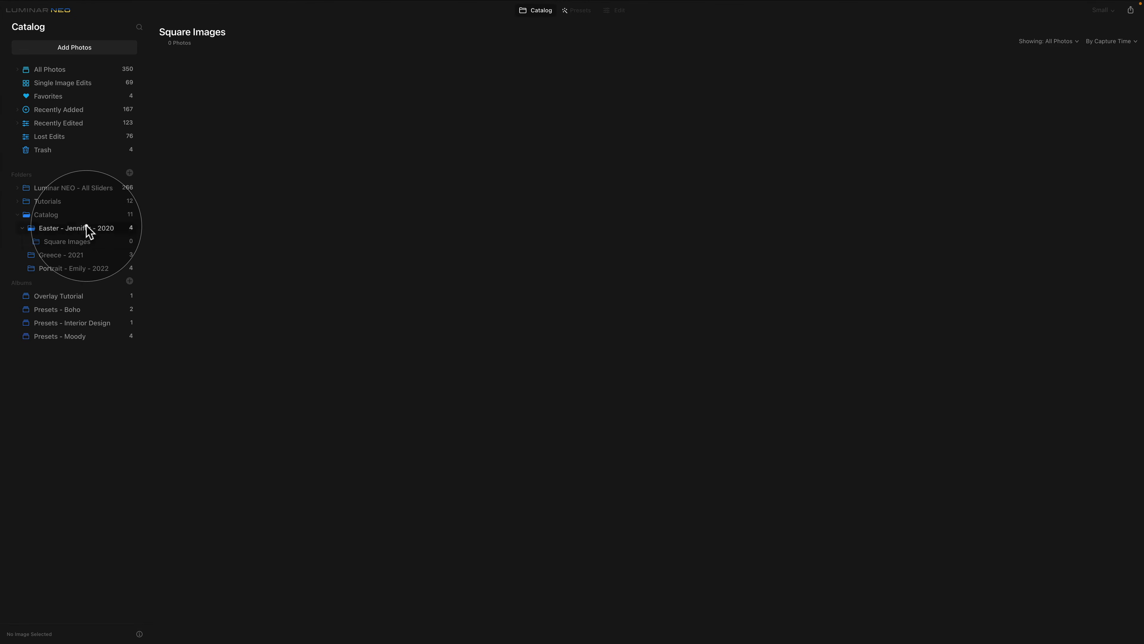
click(716, 149)
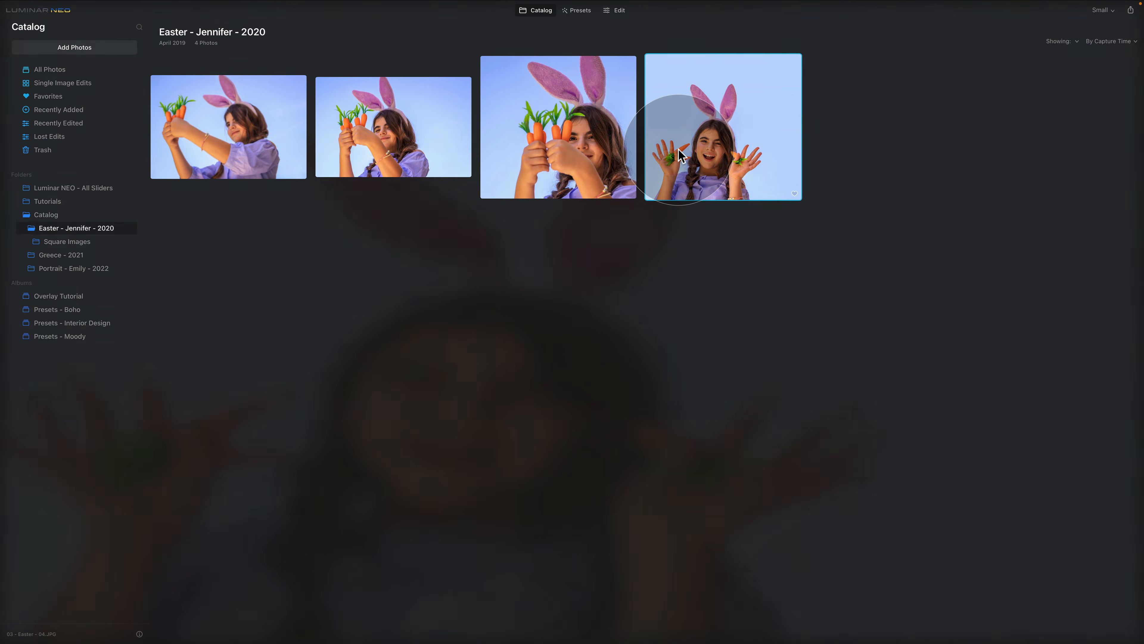
super+click(601, 100)
drag(590, 95, 113, 244)
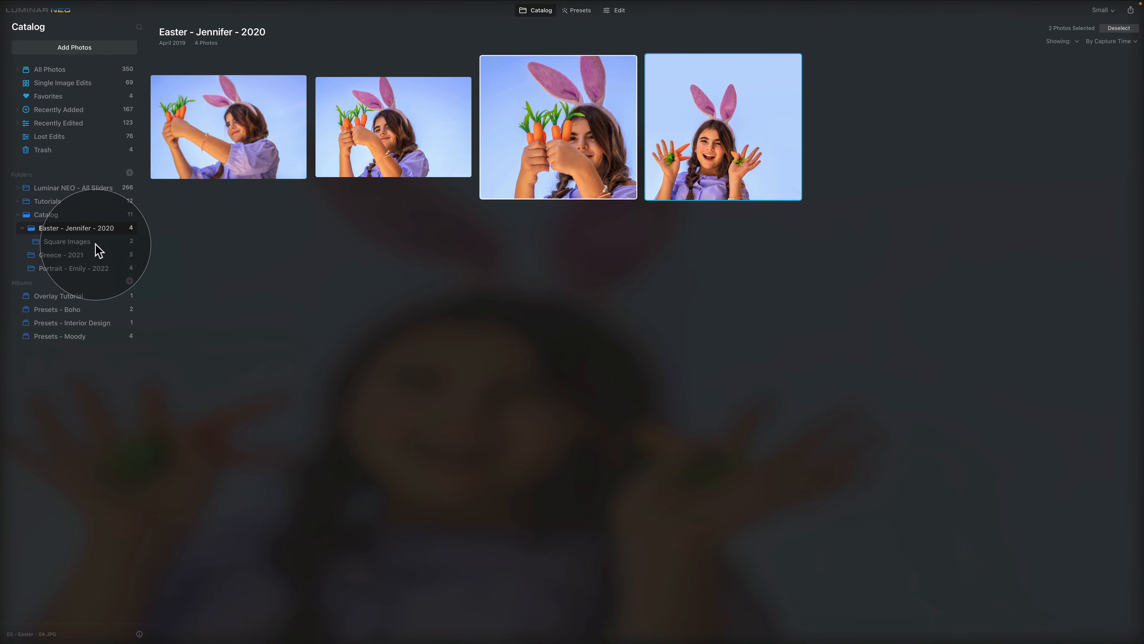
Step: Switch to Finder and open the Square Images folder to check the moved photos on disk
mouse_move(78, 5)
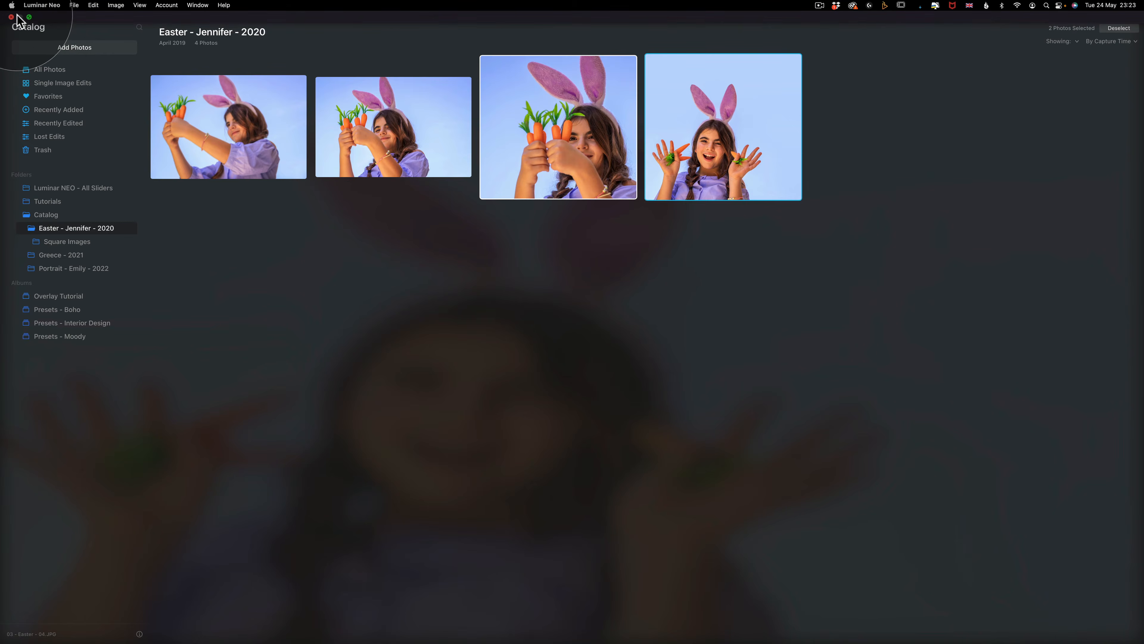
click(29, 20)
click(133, 626)
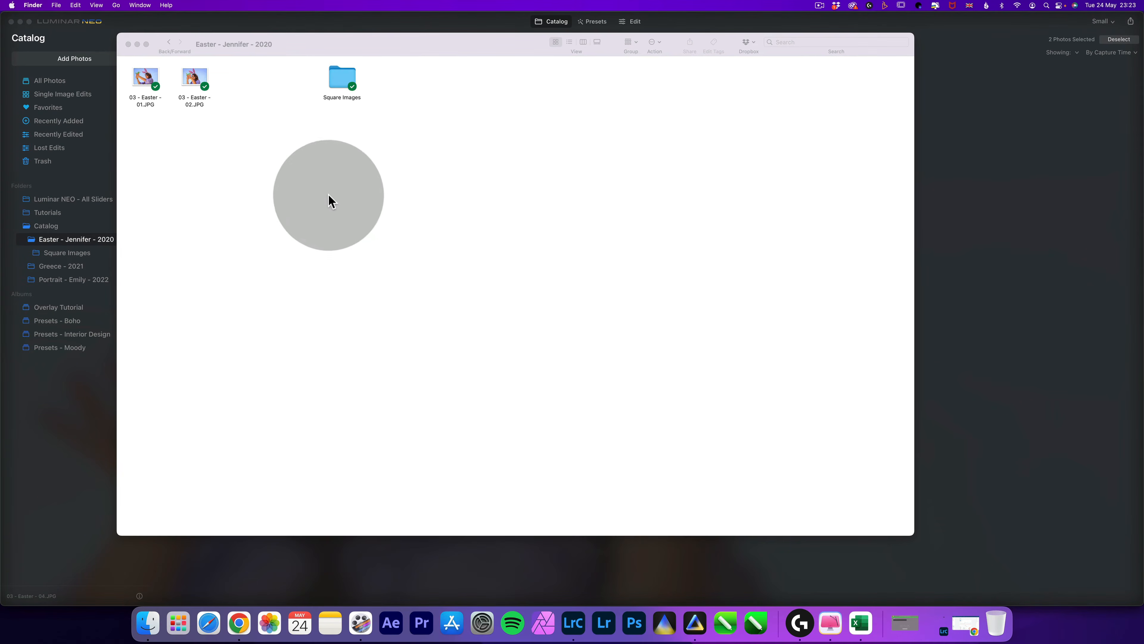
click(169, 42)
double_click(153, 89)
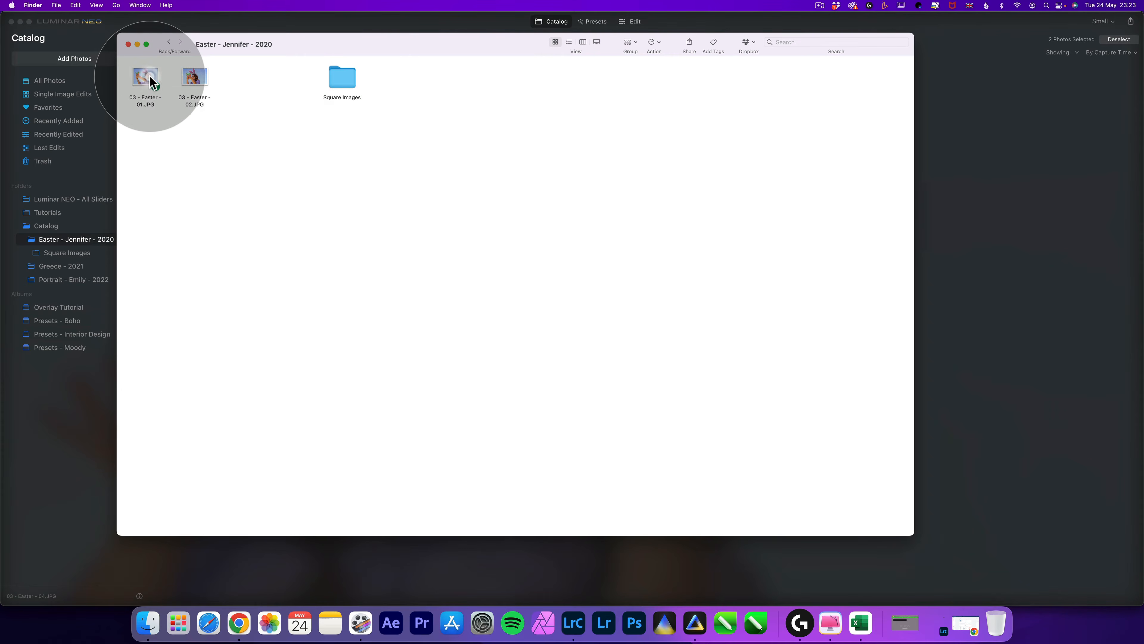
double_click(341, 78)
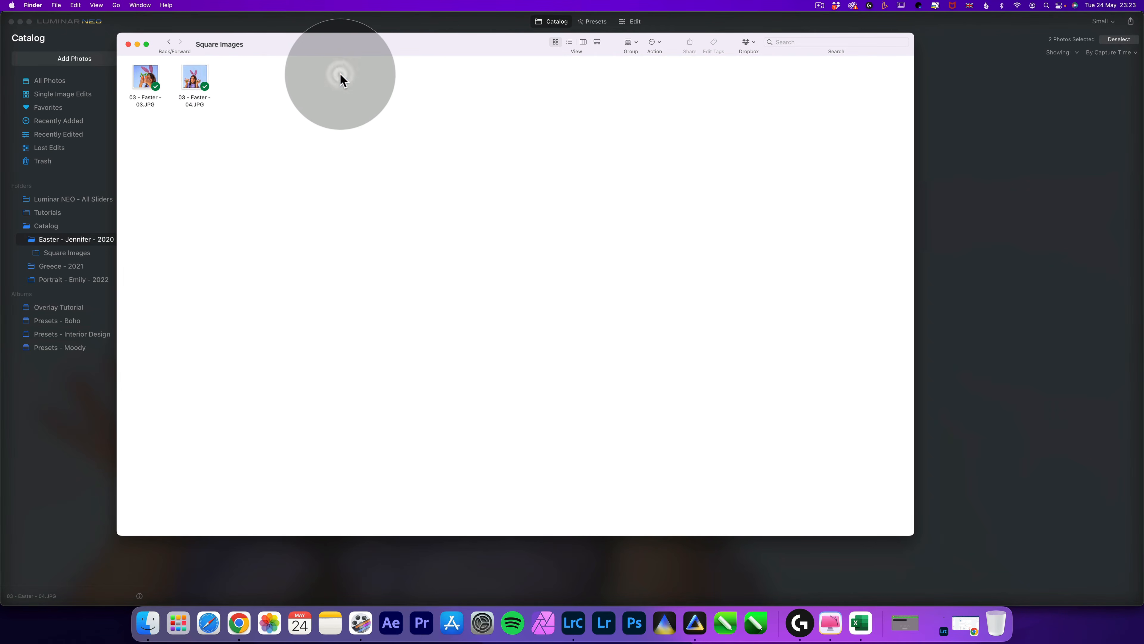
Step: Return to Luminar Neo, reveal the Easter subfolder with Show in Finder, and switch back to the catalog
click(195, 26)
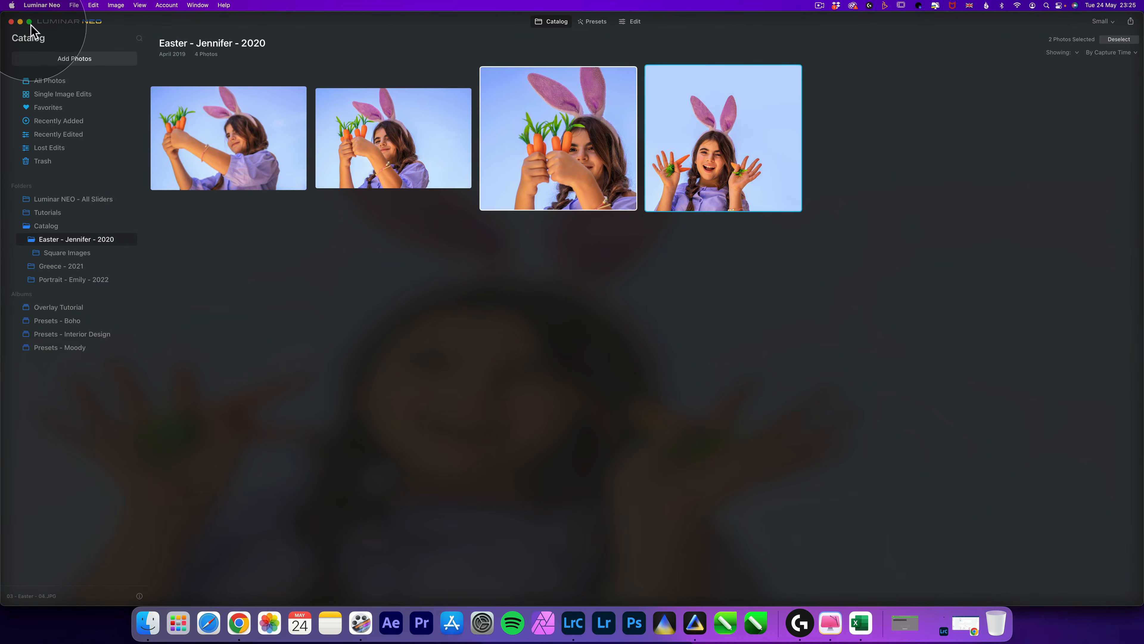
click(29, 21)
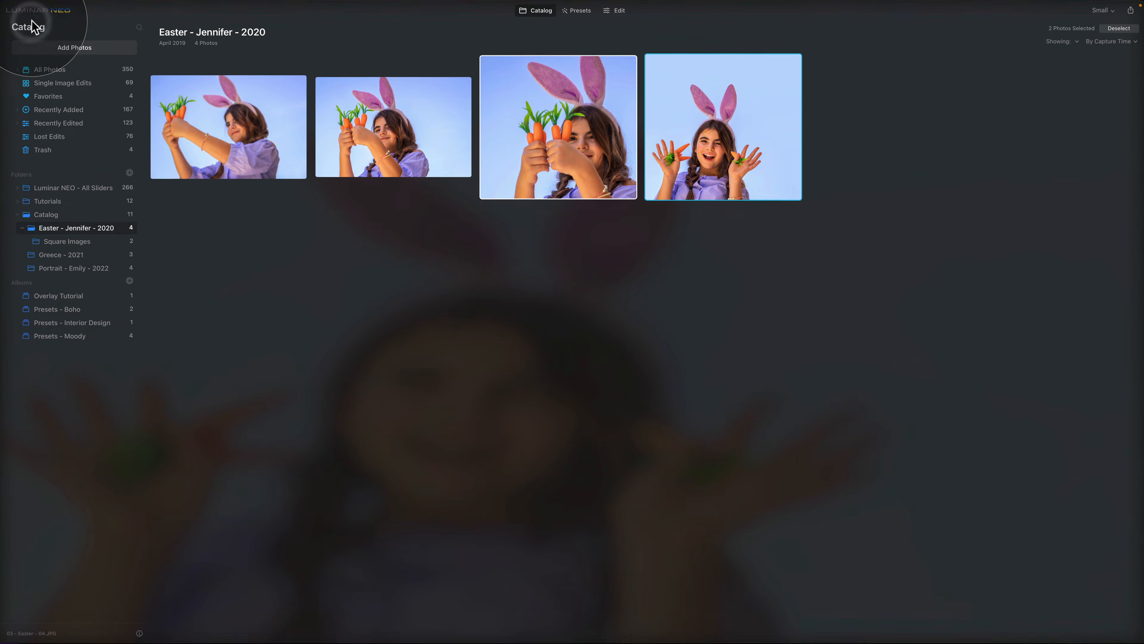
right_click(80, 230)
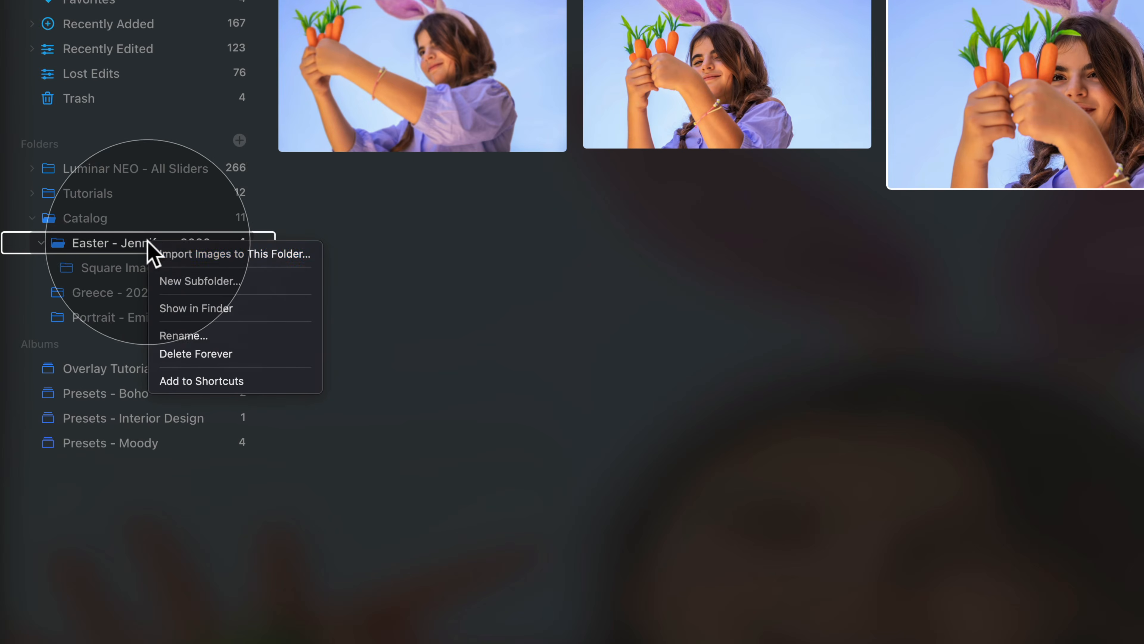
click(285, 308)
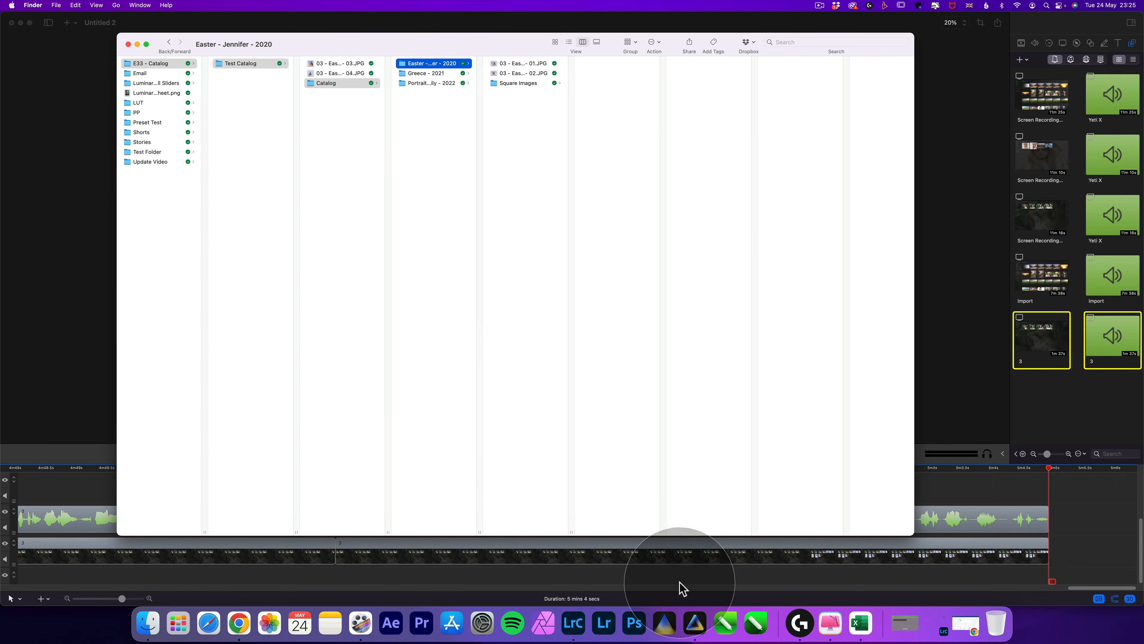
click(696, 621)
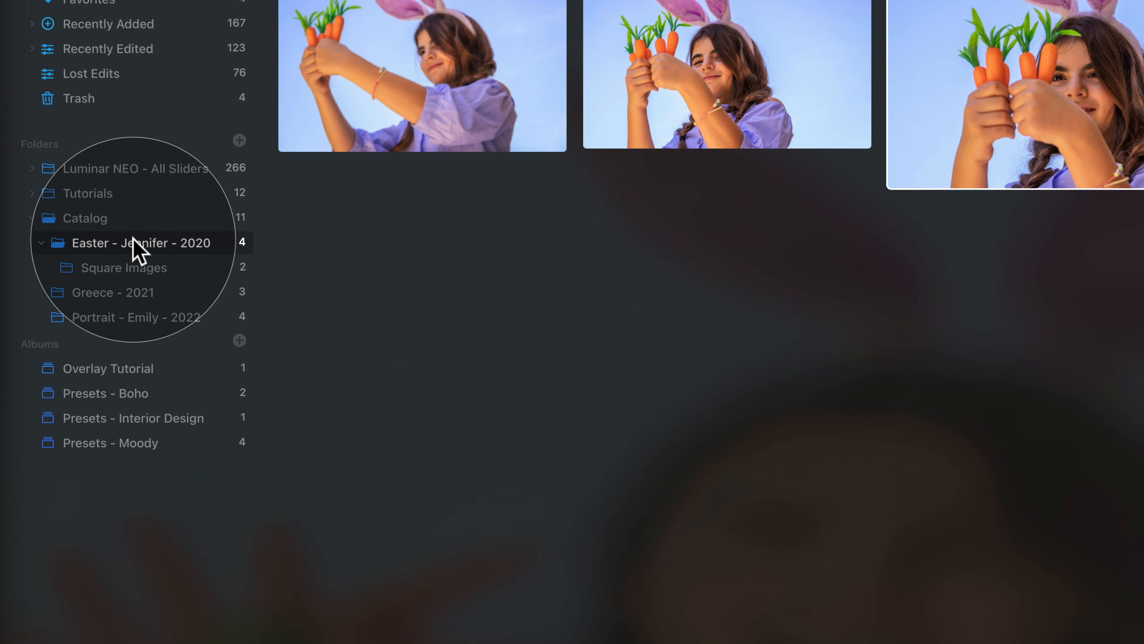
Step: Rename the Square Images subfolder as Close ups
right_click(71, 226)
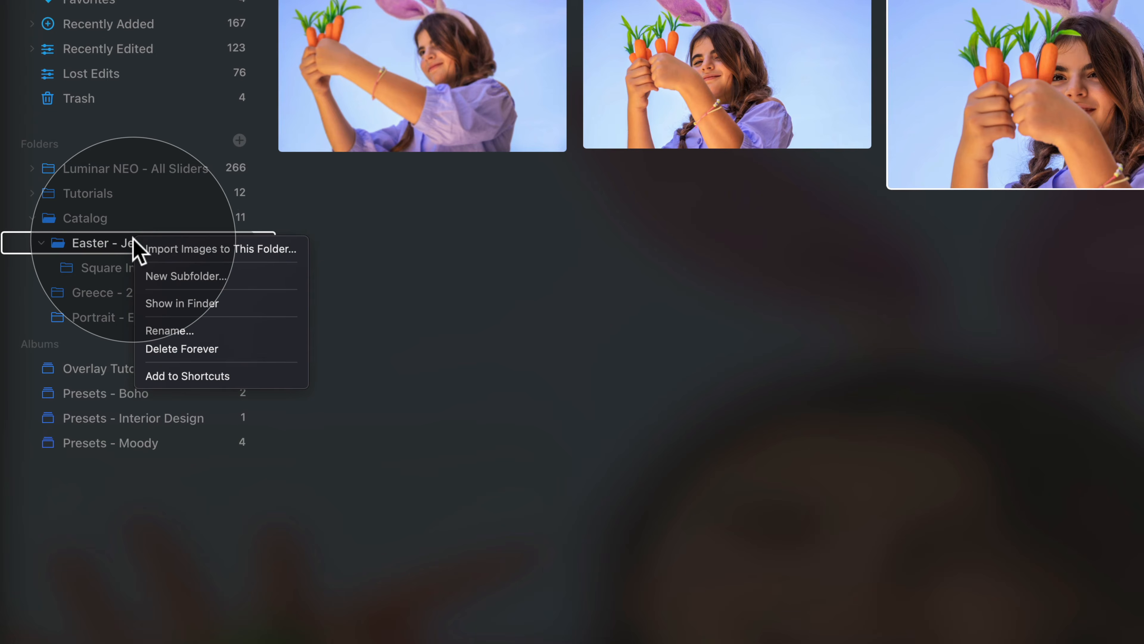
click(444, 300)
click(153, 266)
right_click(163, 270)
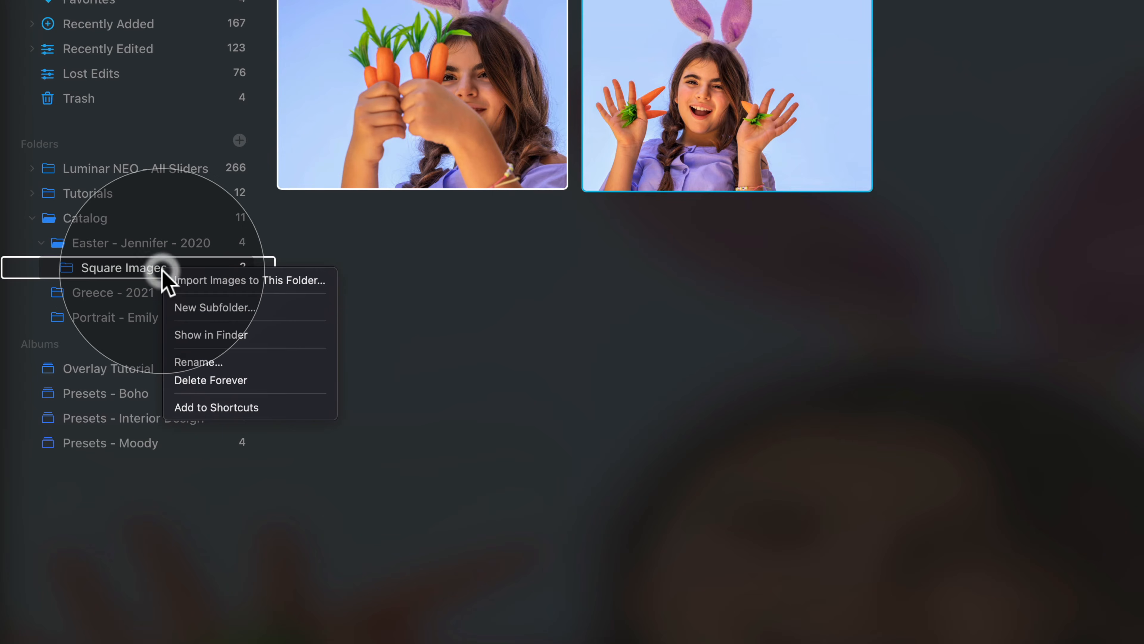
click(301, 363)
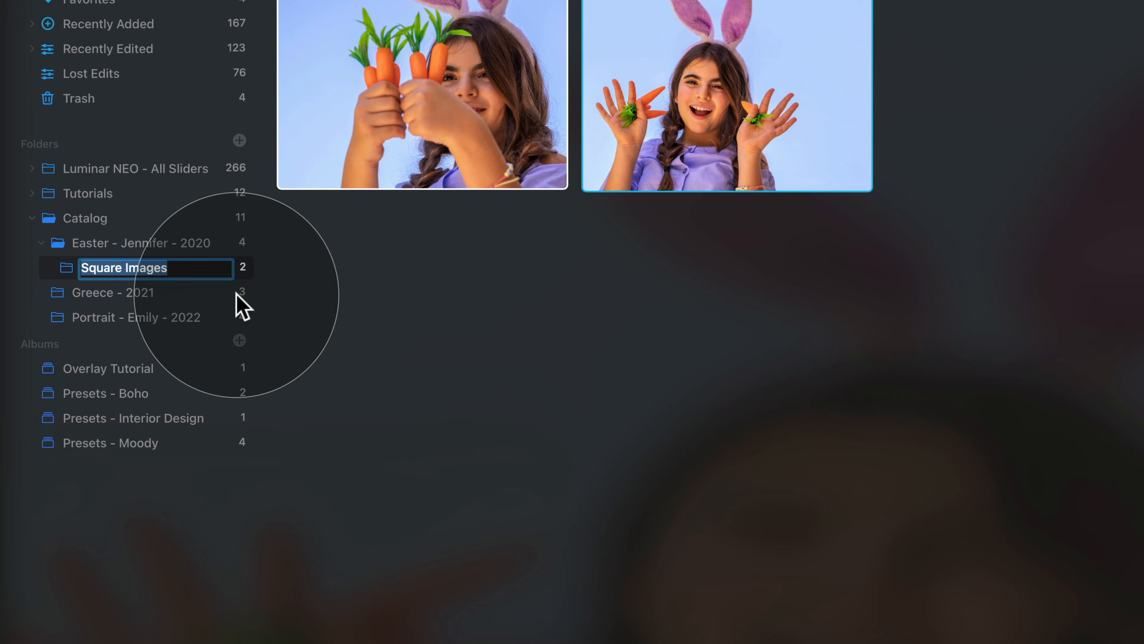
text(Close ups)
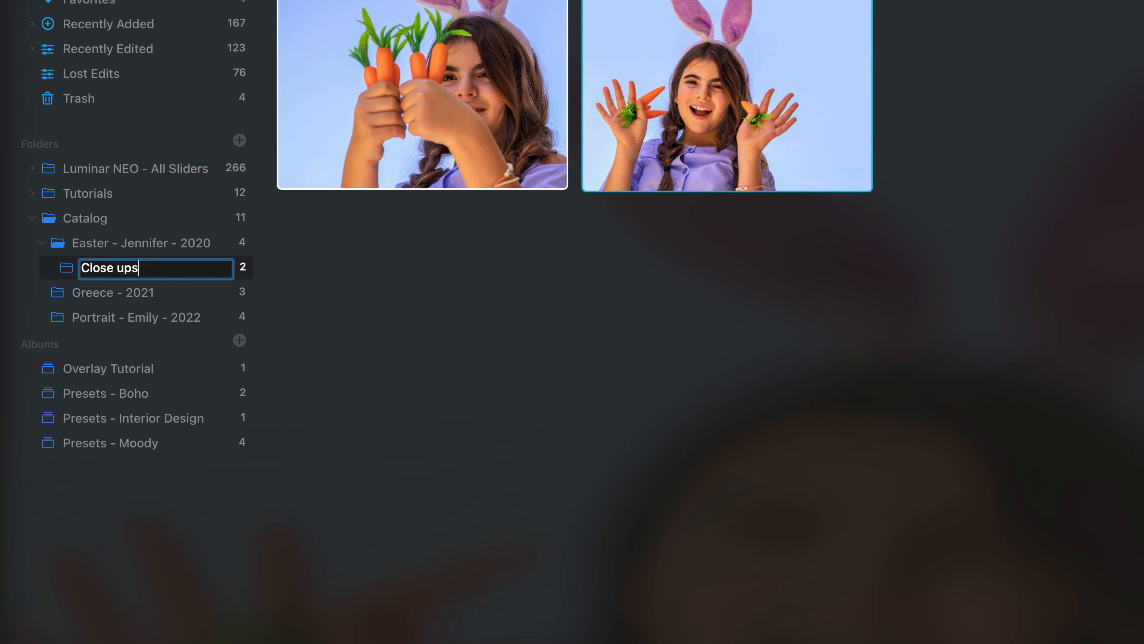
key(Return)
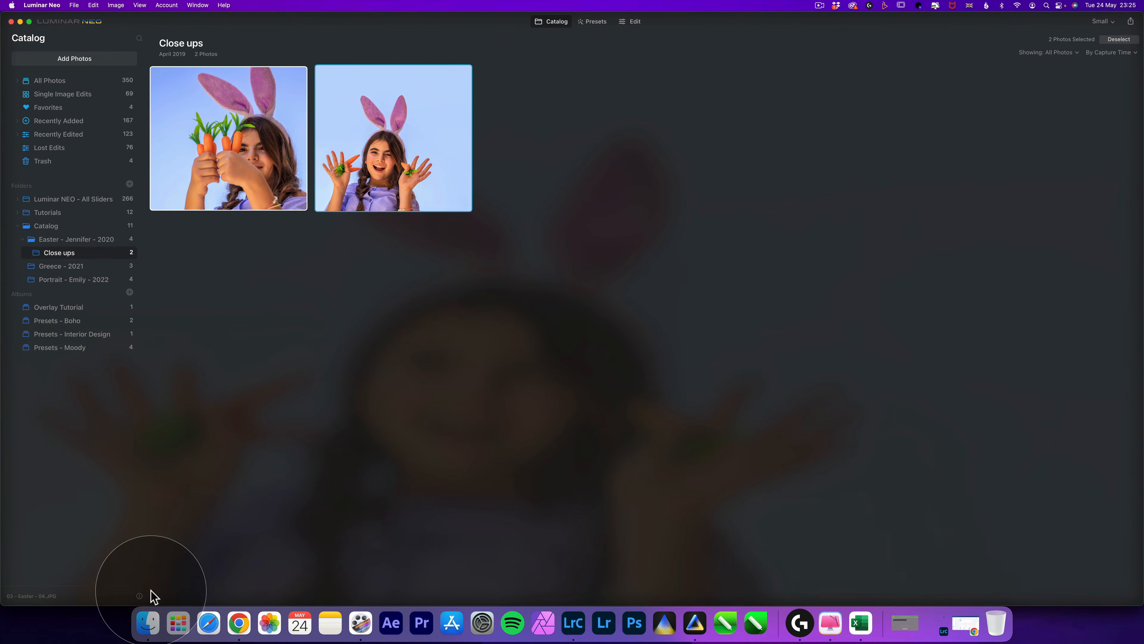
Step: Check the Close ups folder and its contents in Finder, and return to full-screen Luminar Neo
click(148, 622)
click(518, 125)
click(513, 83)
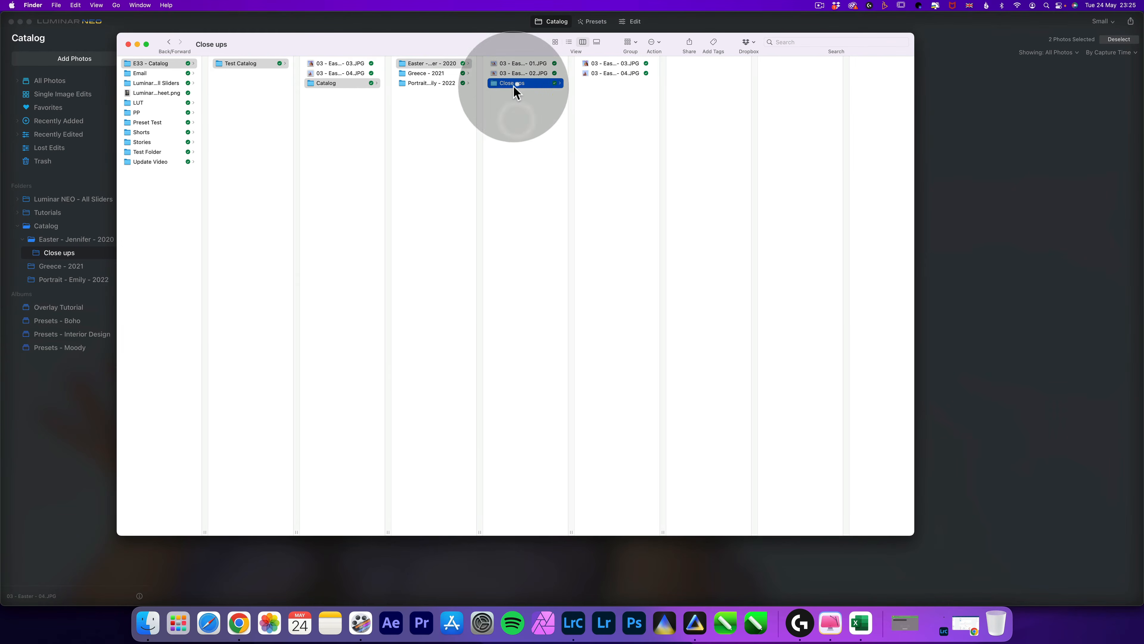
click(119, 20)
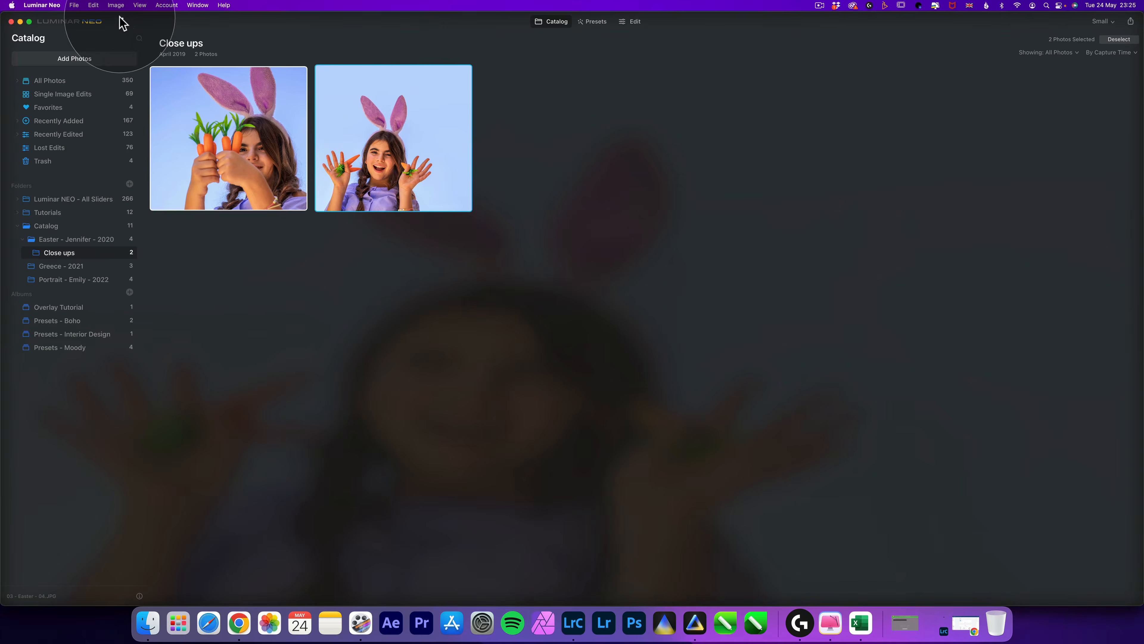
click(29, 22)
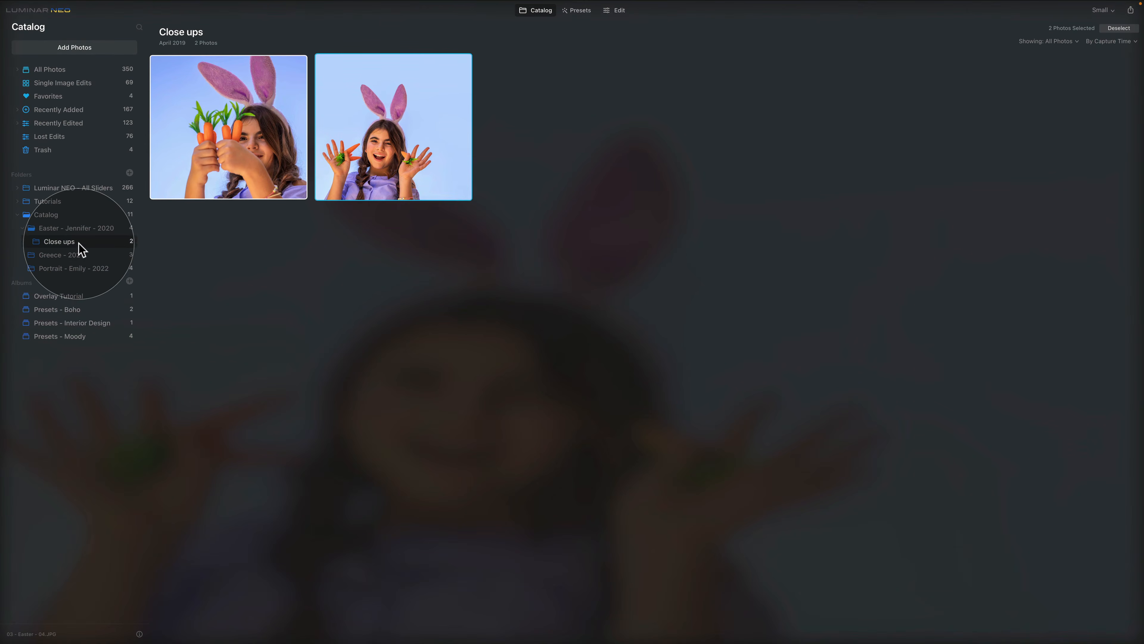
Step: Try Delete Forever on the Close ups subfolder and cancel the deletion
right_click(76, 242)
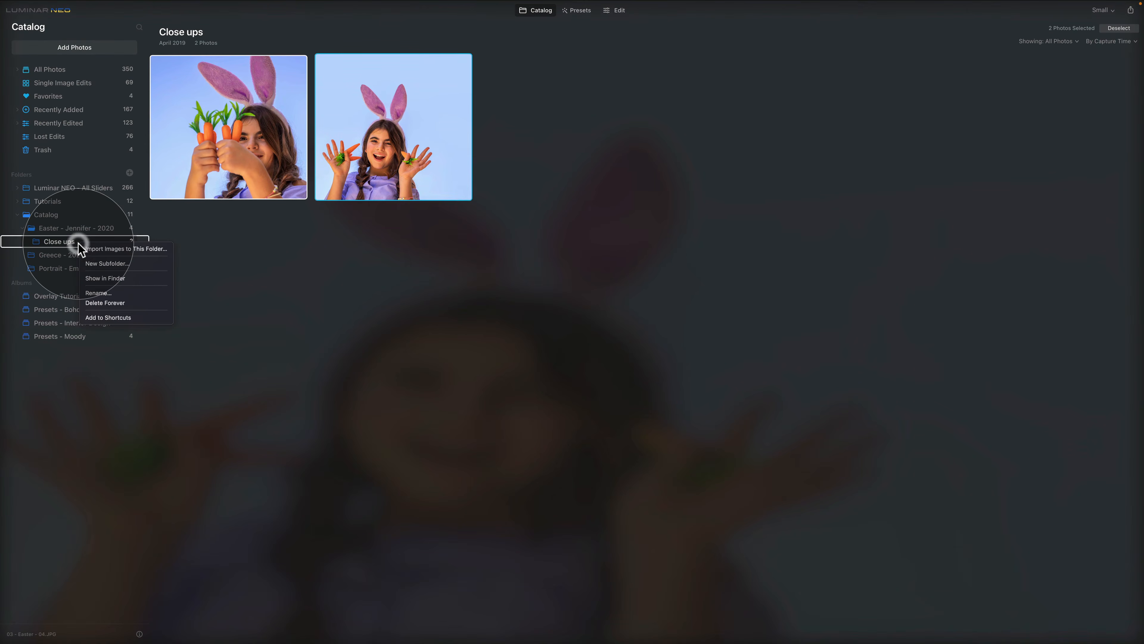
click(156, 310)
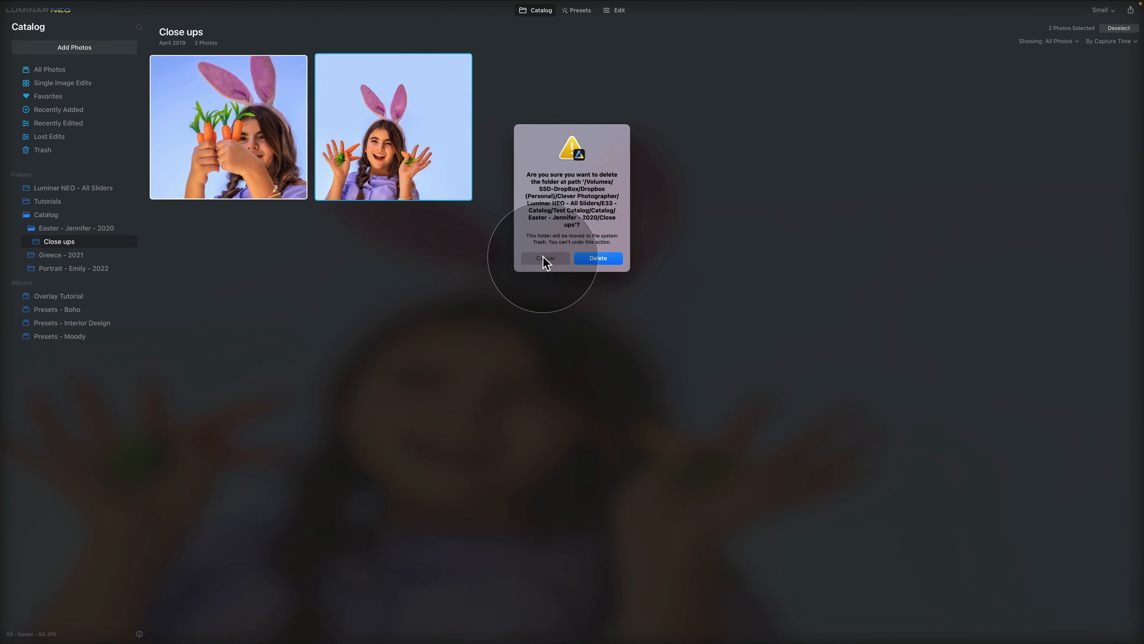
click(505, 447)
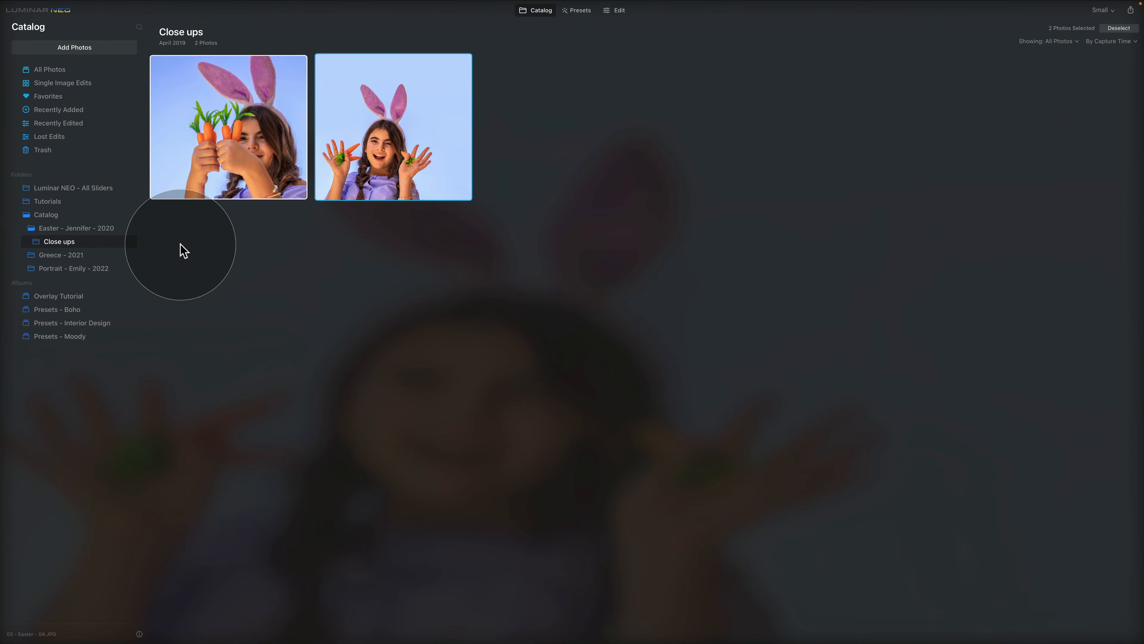
right_click(92, 243)
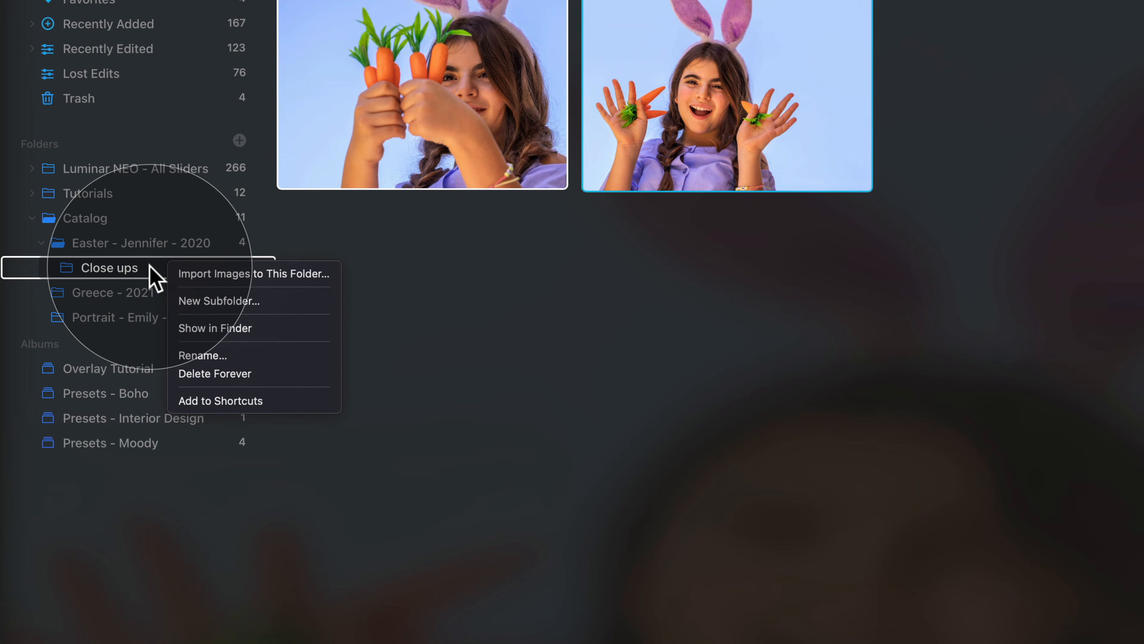
click(125, 240)
click(128, 243)
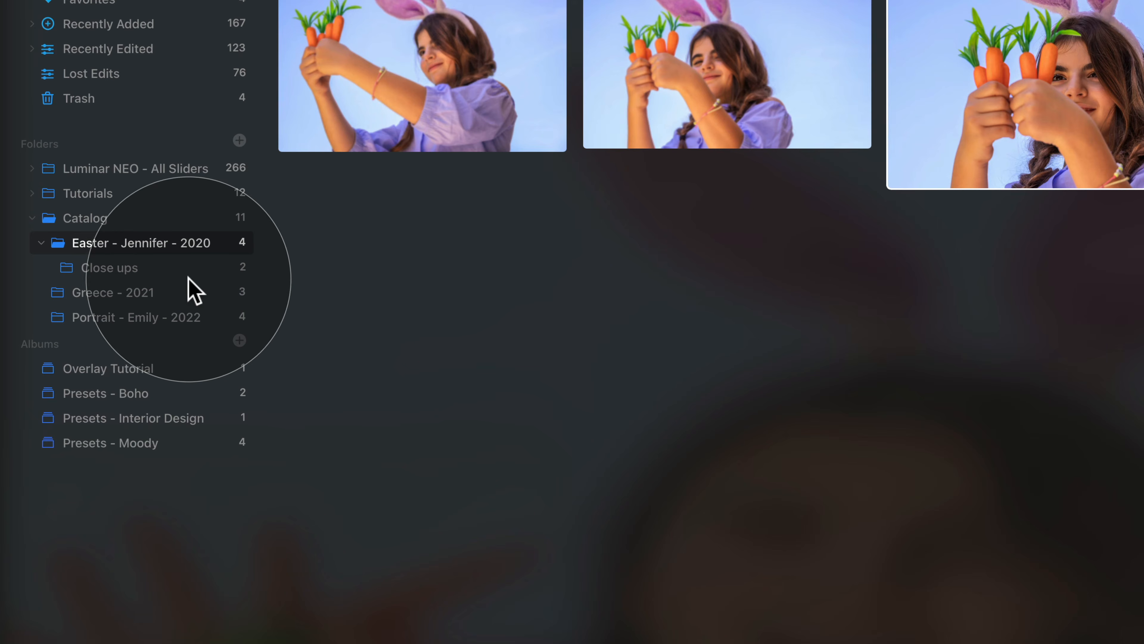
Step: Add the Greece - 2021 folder to the catalog shortcuts
click(174, 292)
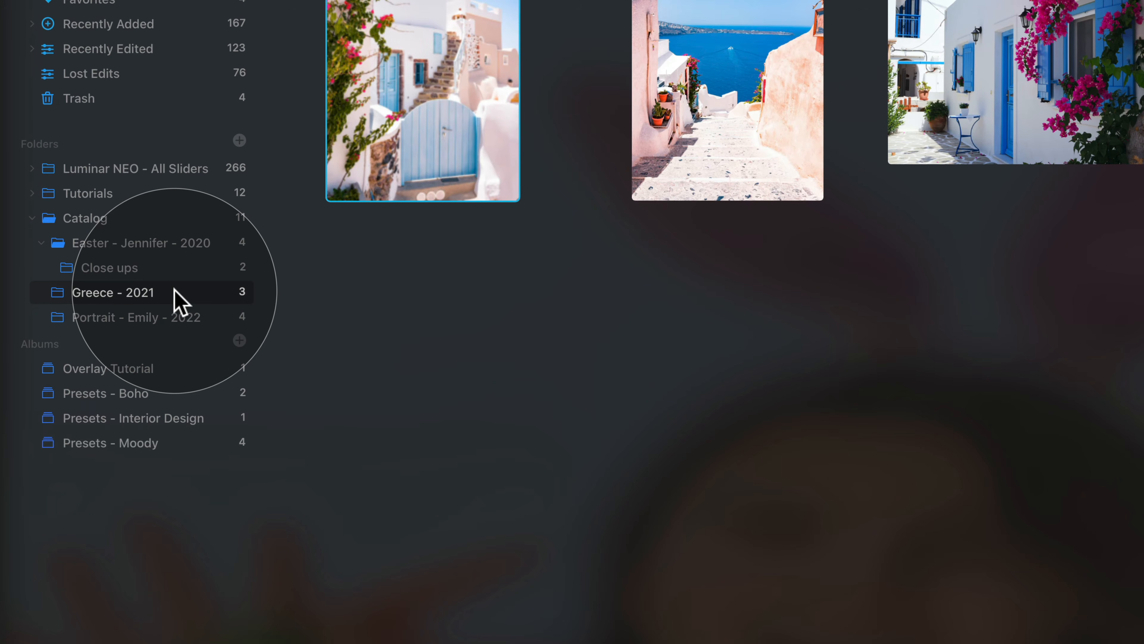
right_click(174, 292)
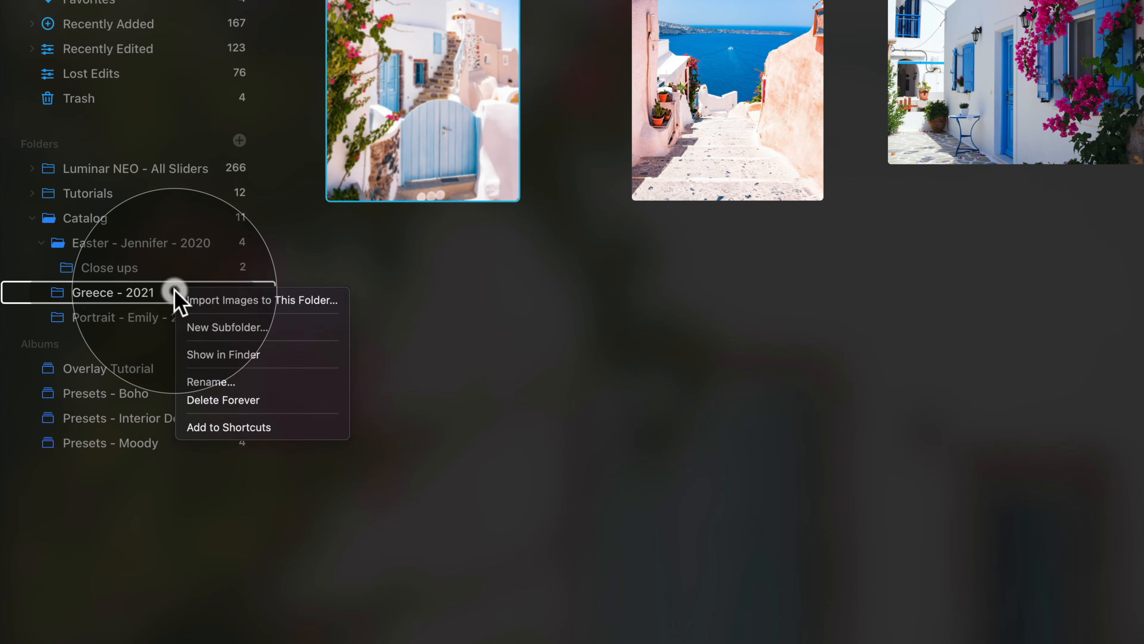
click(284, 427)
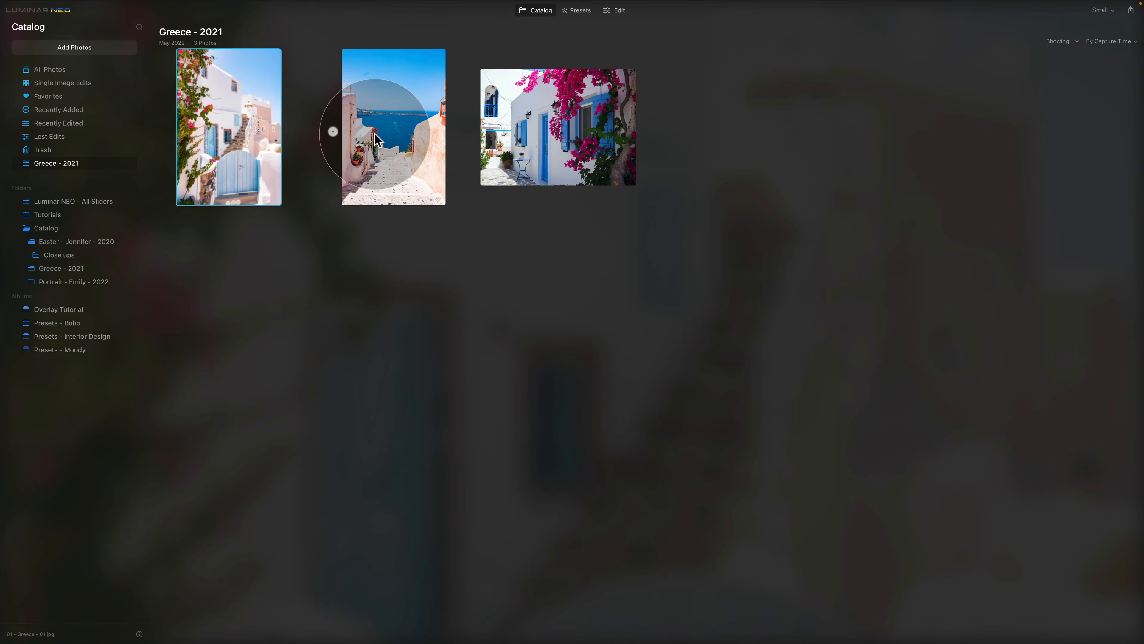
Step: Remove the Greece - 2021 folder from the catalog shortcuts
click(391, 127)
click(243, 112)
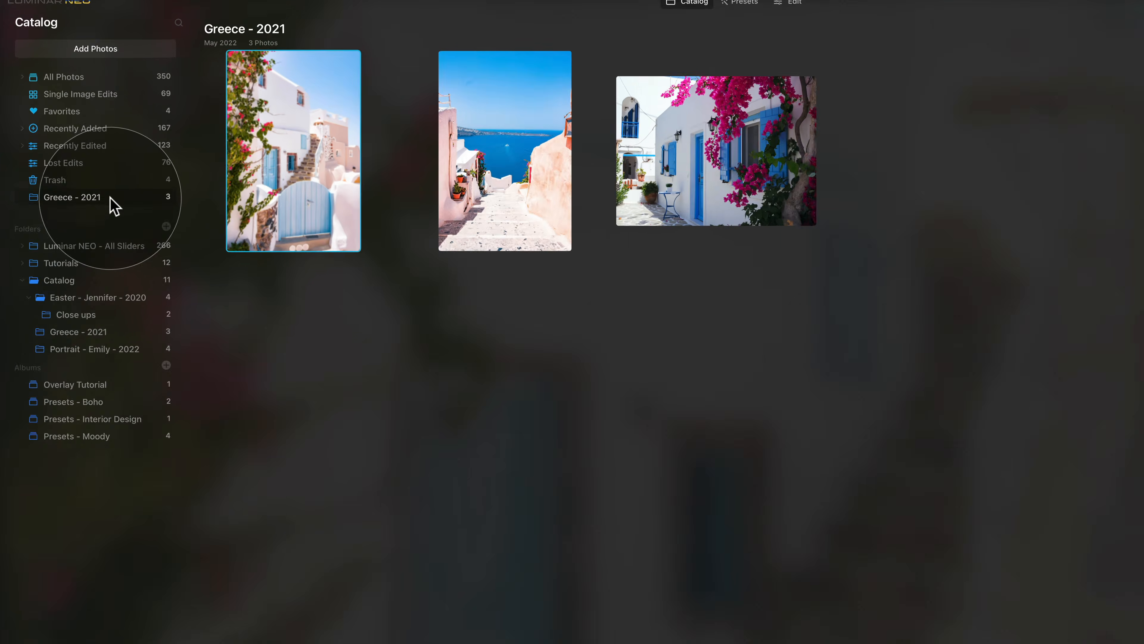
right_click(83, 166)
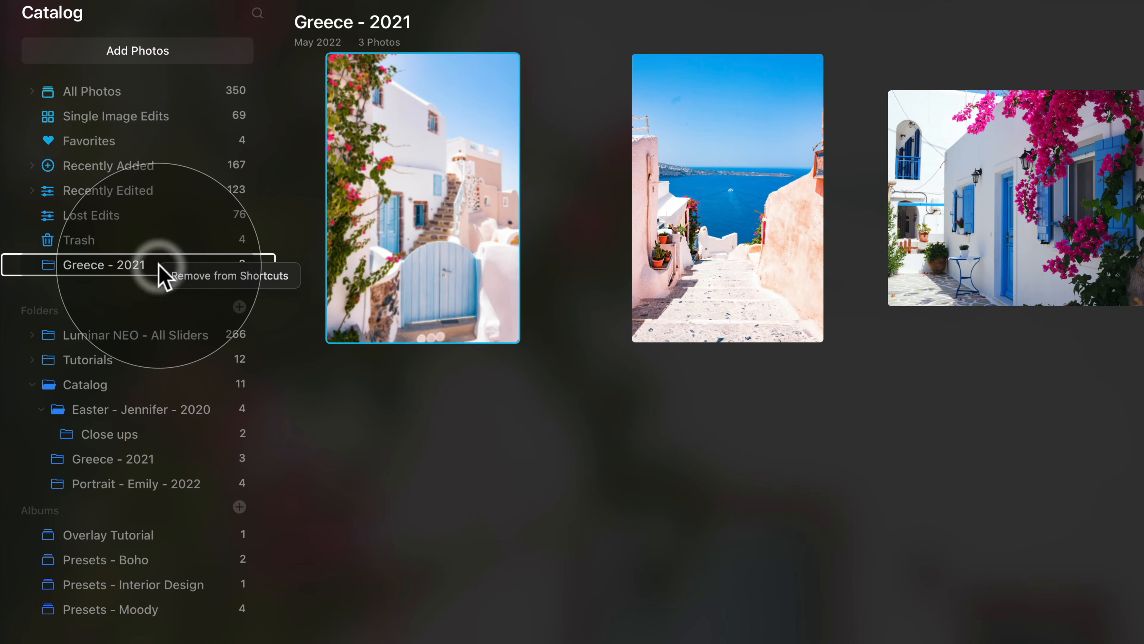
click(205, 276)
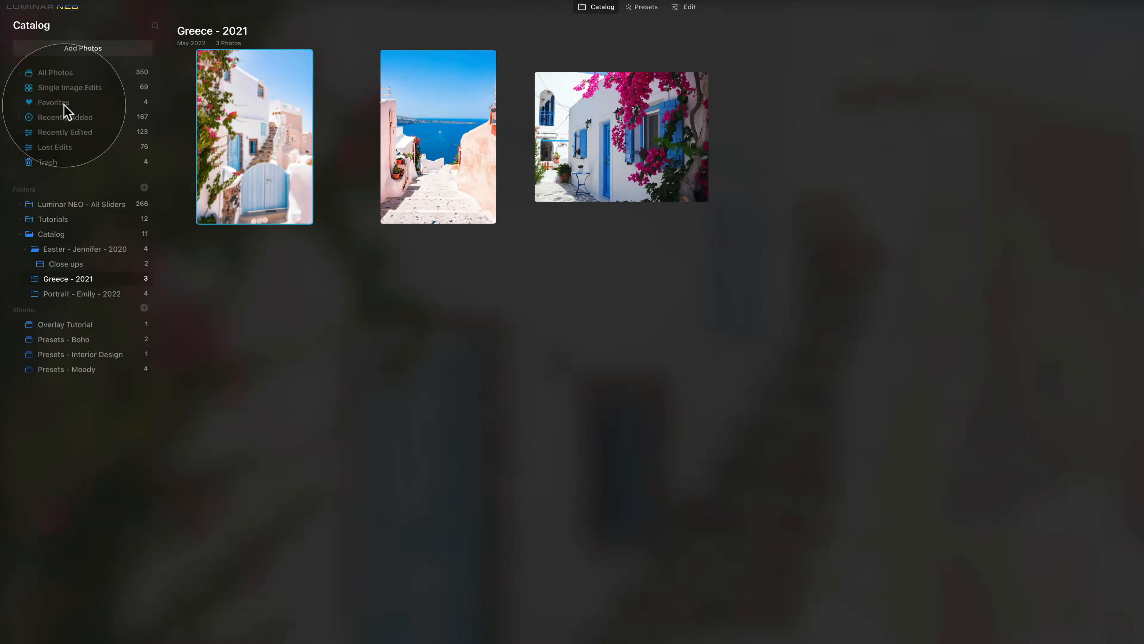
Step: Create a new album named Portraits, starting from the first photo in the Catalog folder
click(112, 359)
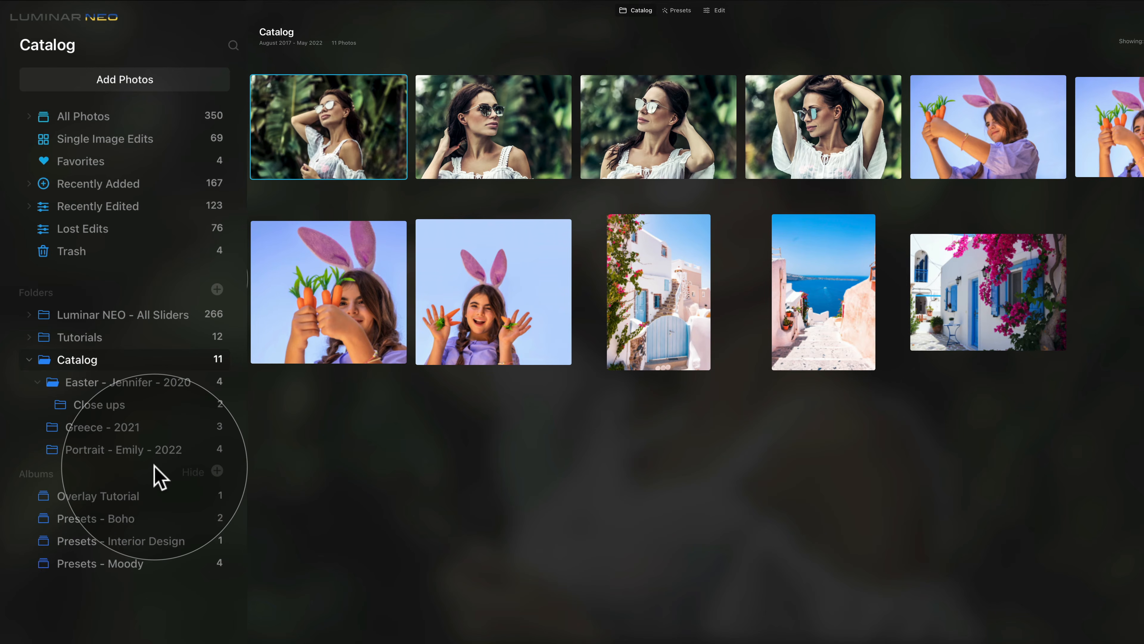
click(133, 356)
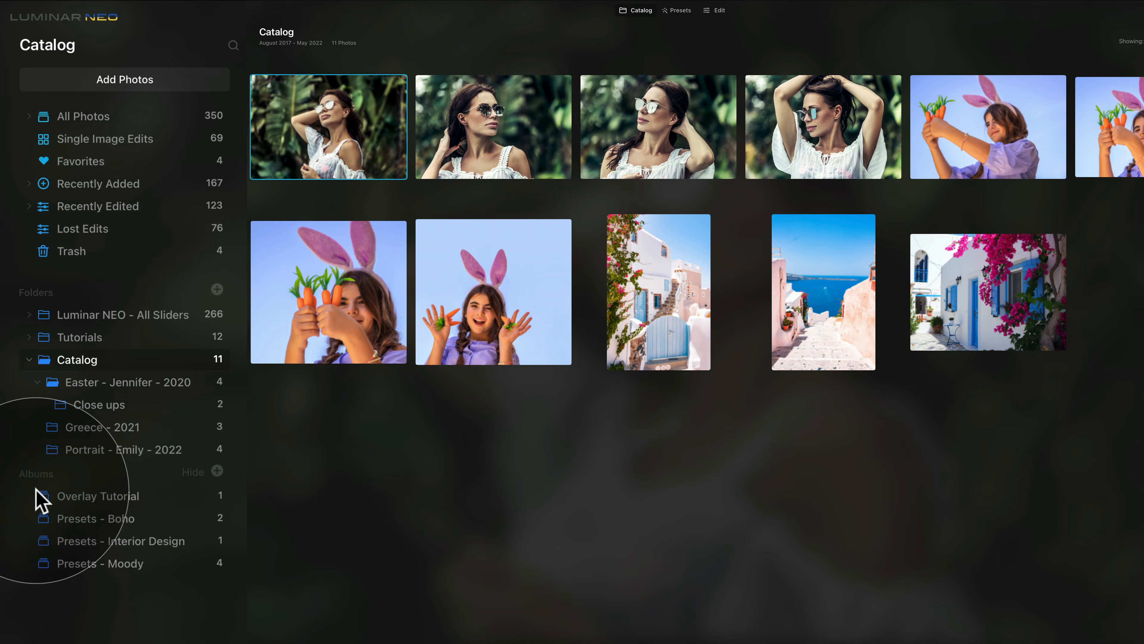
click(217, 471)
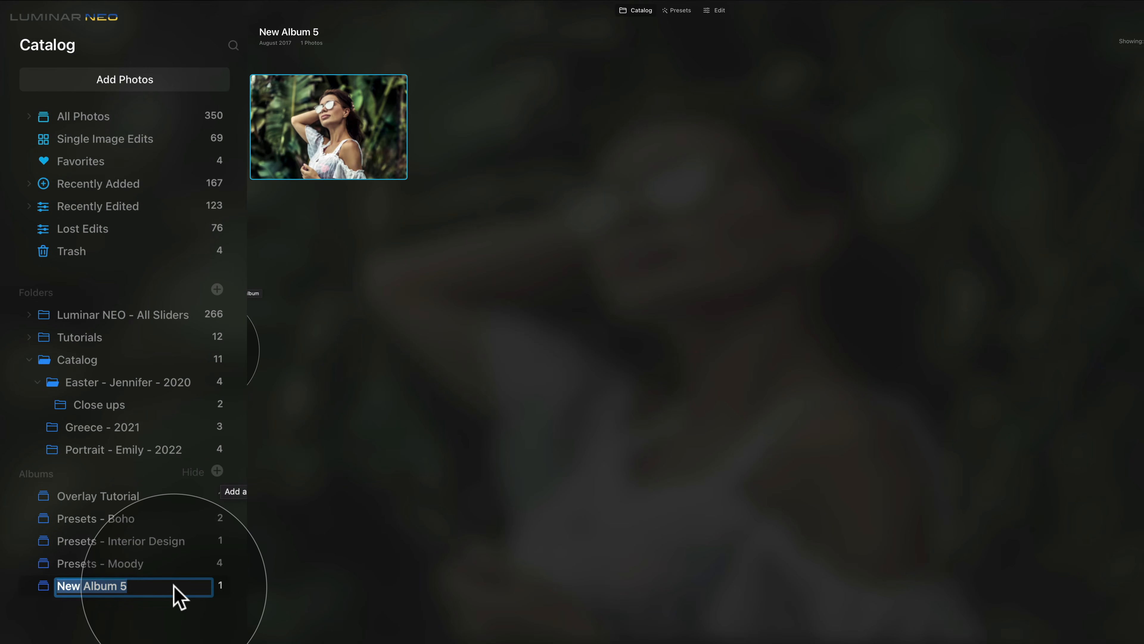
text(Portra)
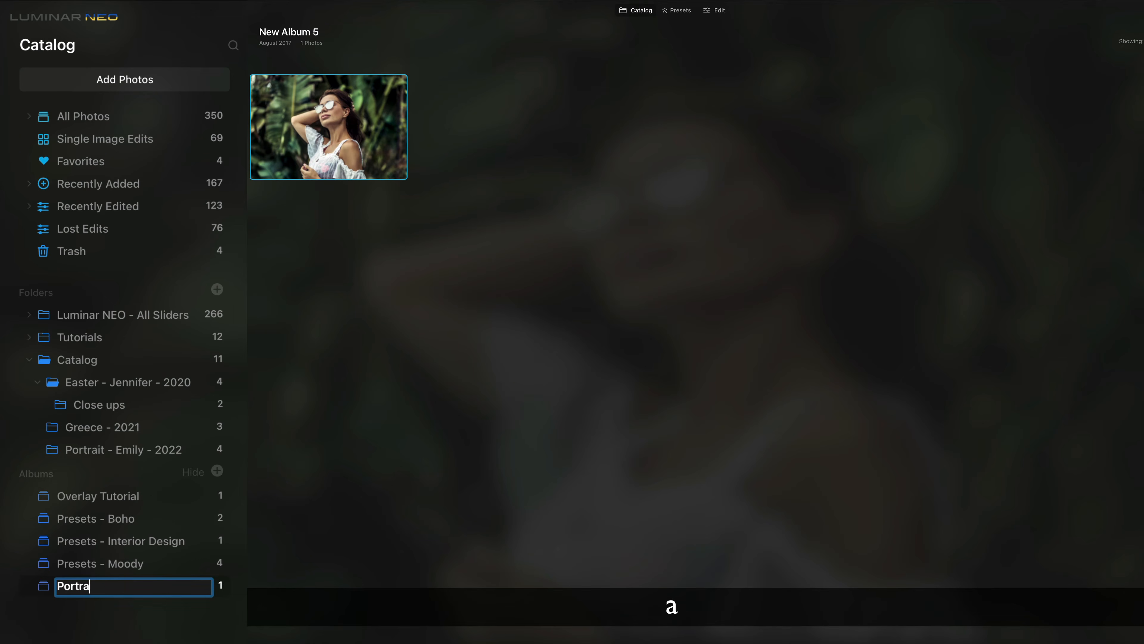
text(its)
key(Return)
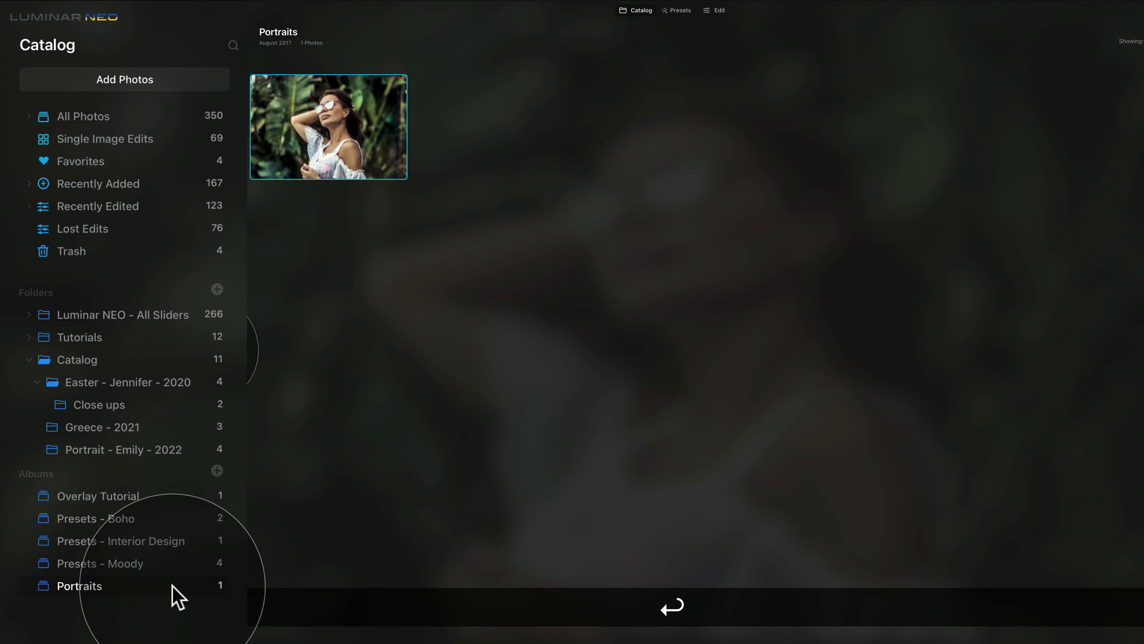
Step: Add all the sunglasses portraits and Easter bunny photos from the Catalog folder to the Portraits album and open the album
click(80, 360)
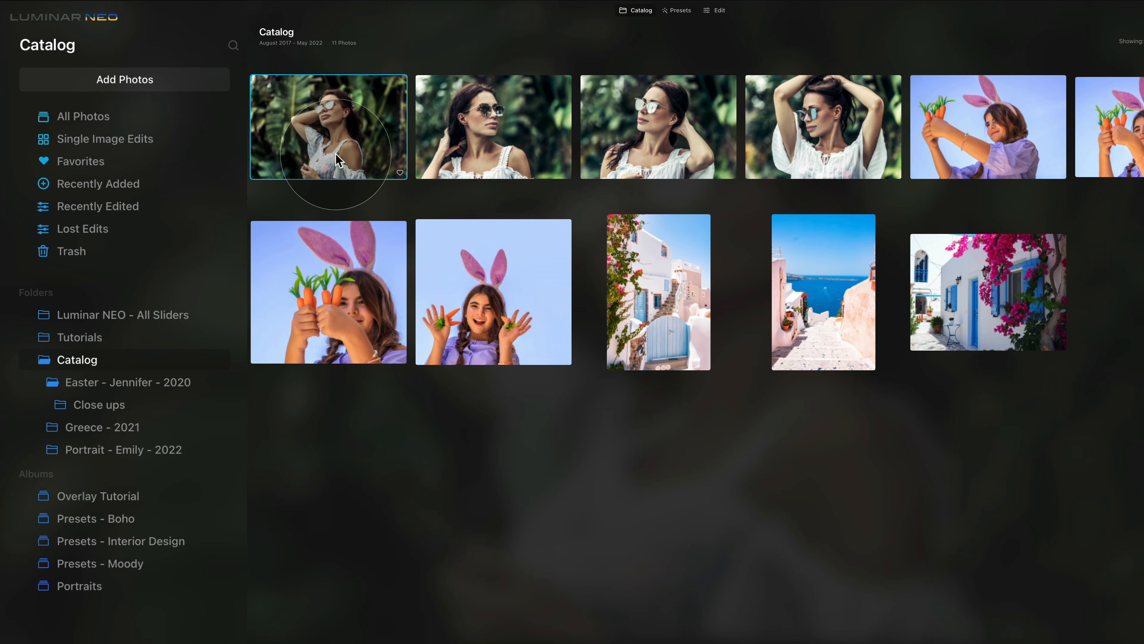
key(super)
super+click(500, 127)
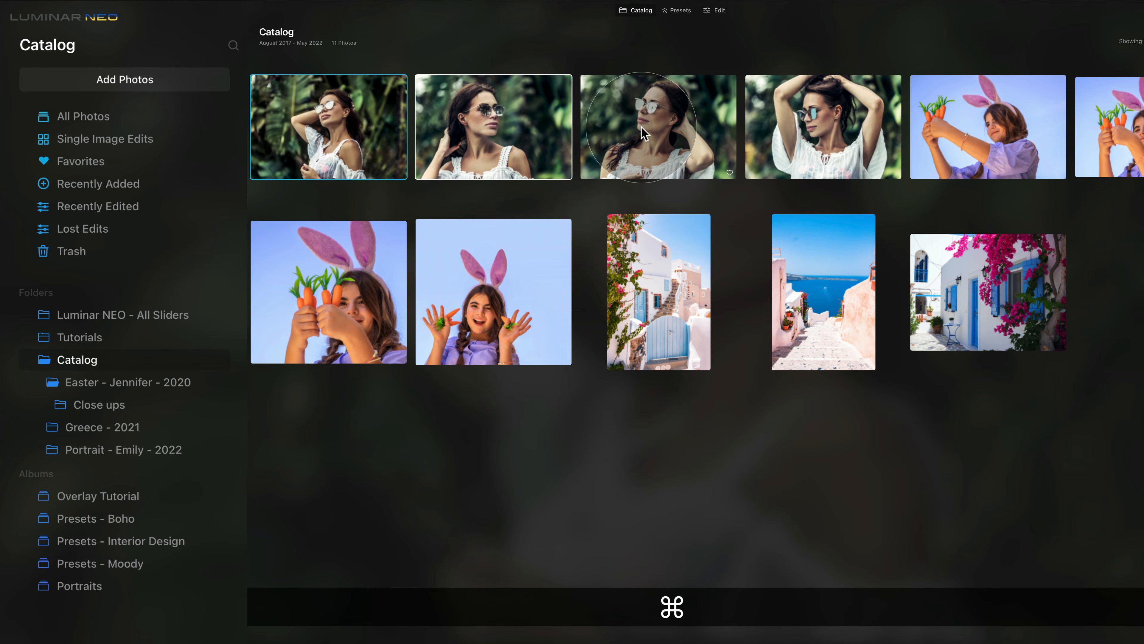
super+click(641, 128)
super+click(774, 127)
super+click(969, 126)
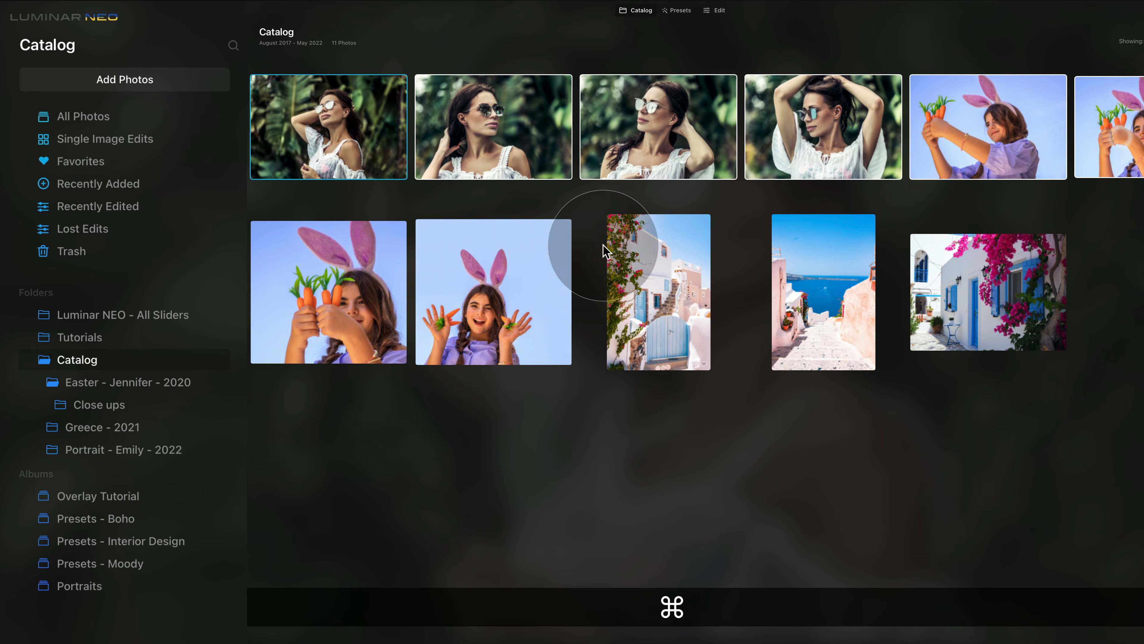
super+click(406, 280)
super+click(478, 280)
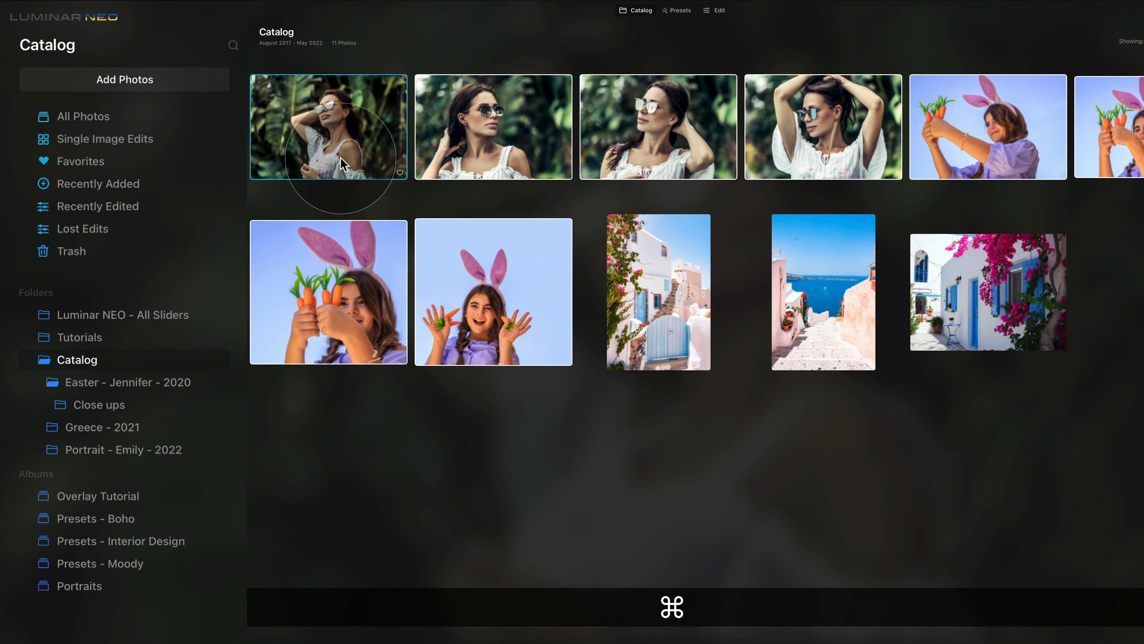
drag(340, 157, 136, 586)
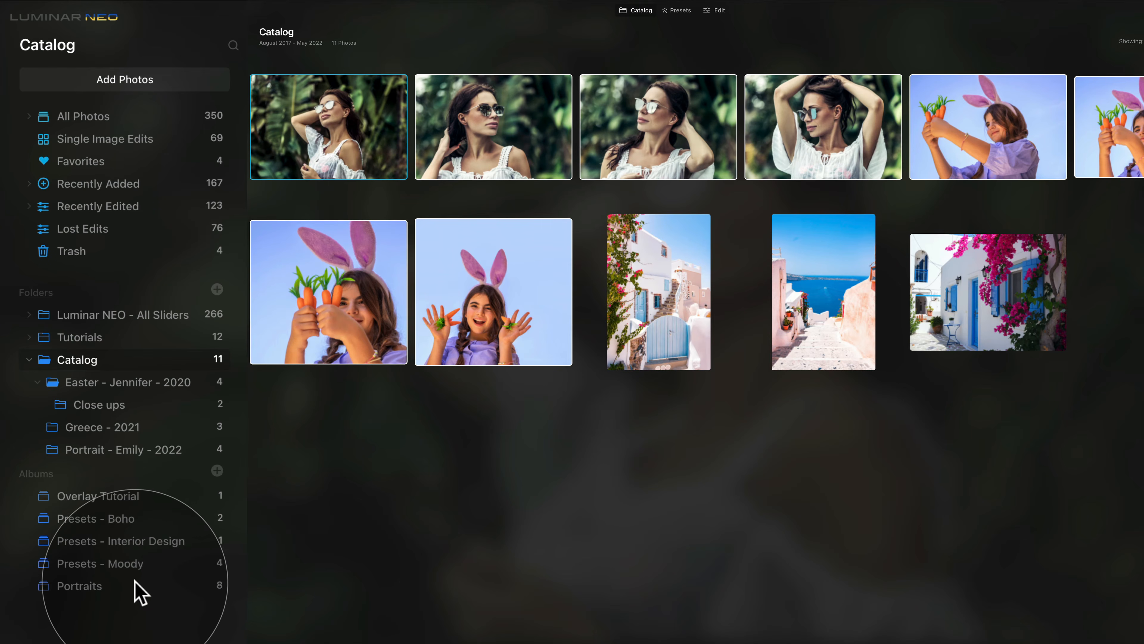
click(135, 584)
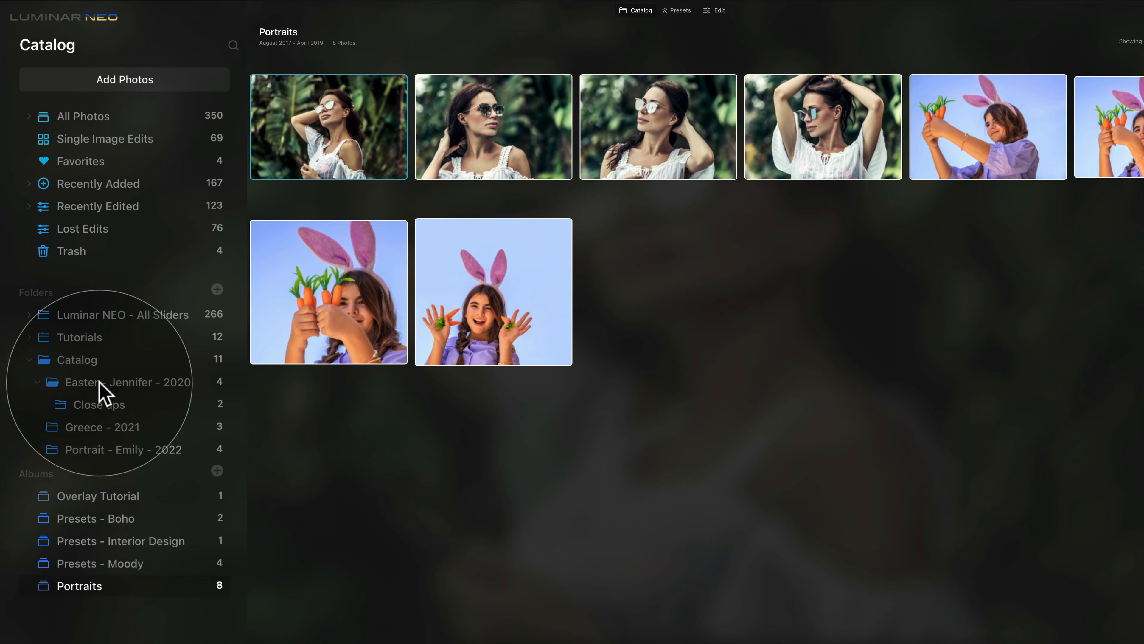
Step: Create a new album named Portrait Crop from the Greece photo with the blue gate in the Catalog folder
click(108, 365)
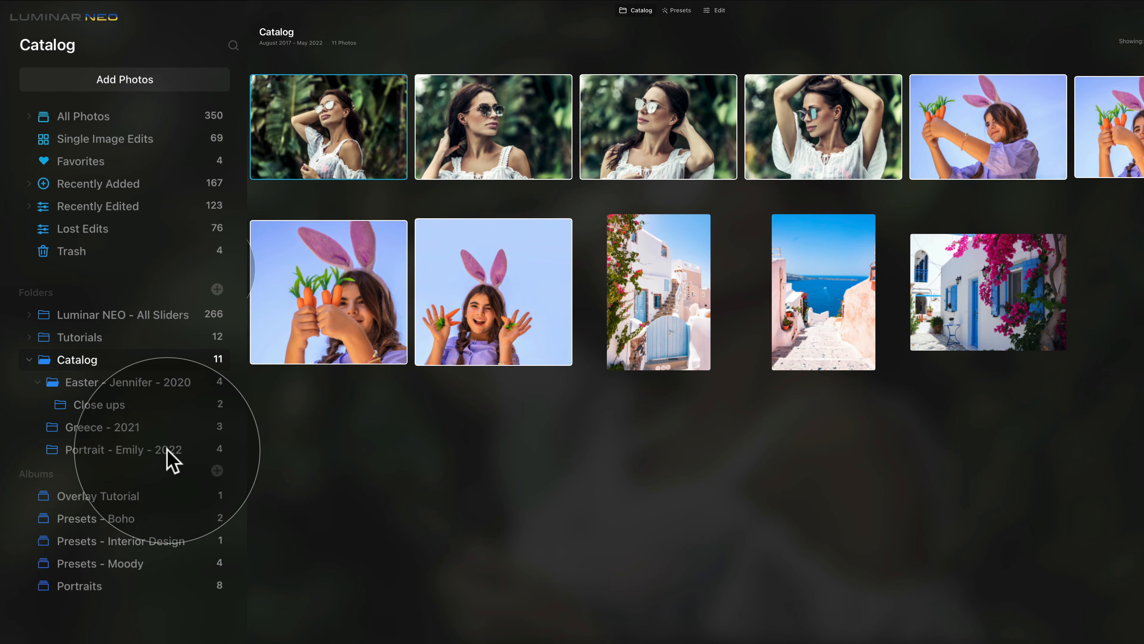
click(659, 258)
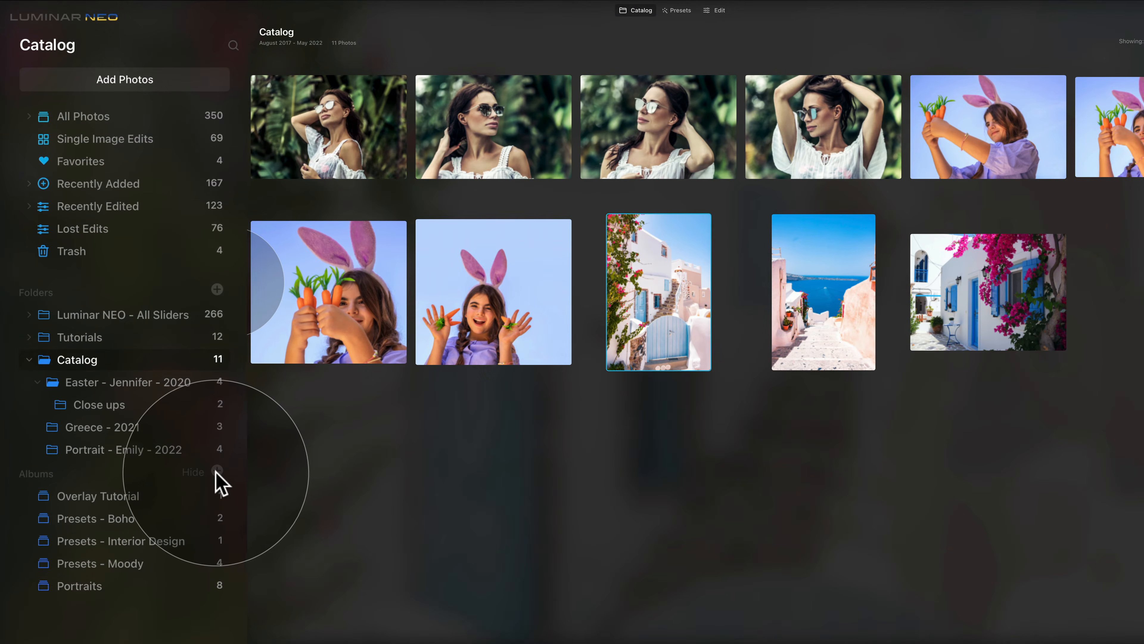
click(217, 471)
text(P)
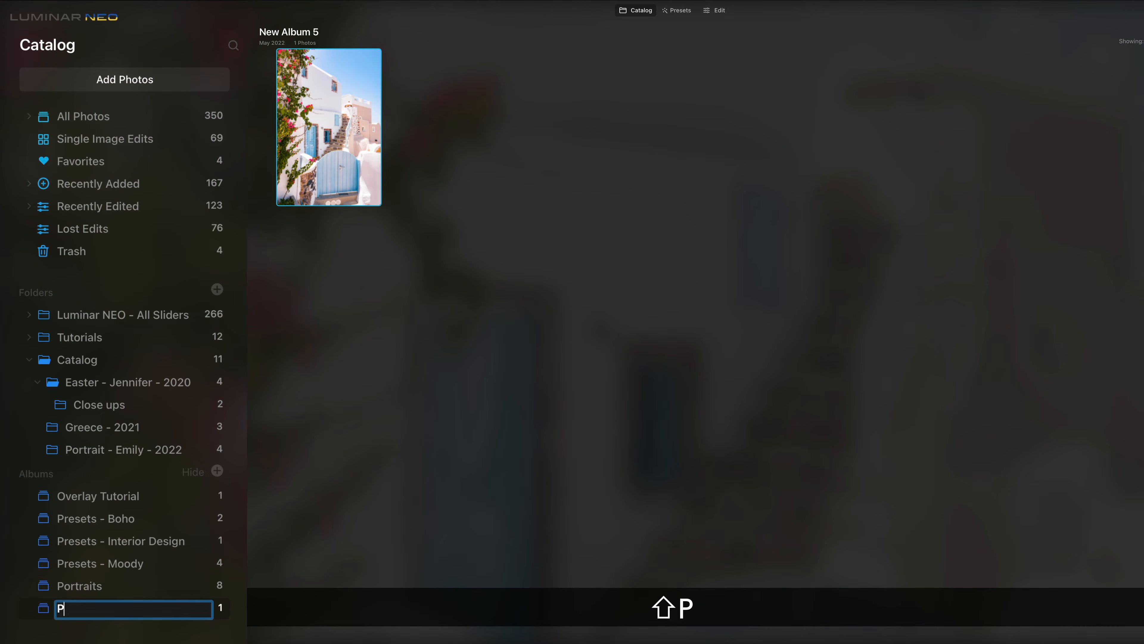
text(ortraait C)
key(BackSpace)
key(BackSpace)
key(BackSpace)
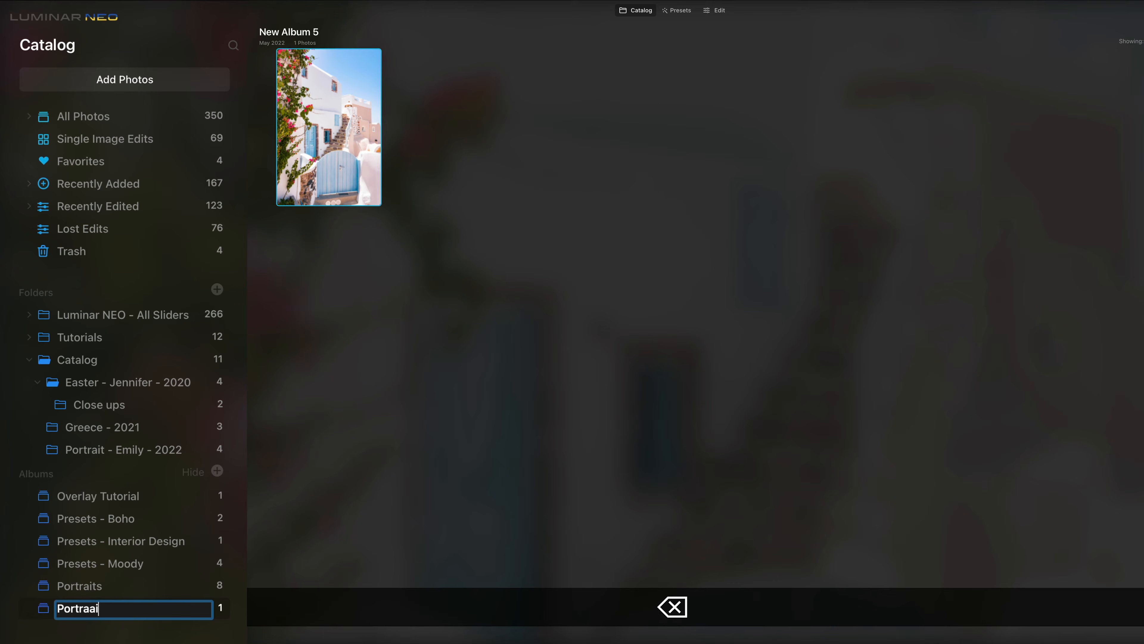
text(it Crop)
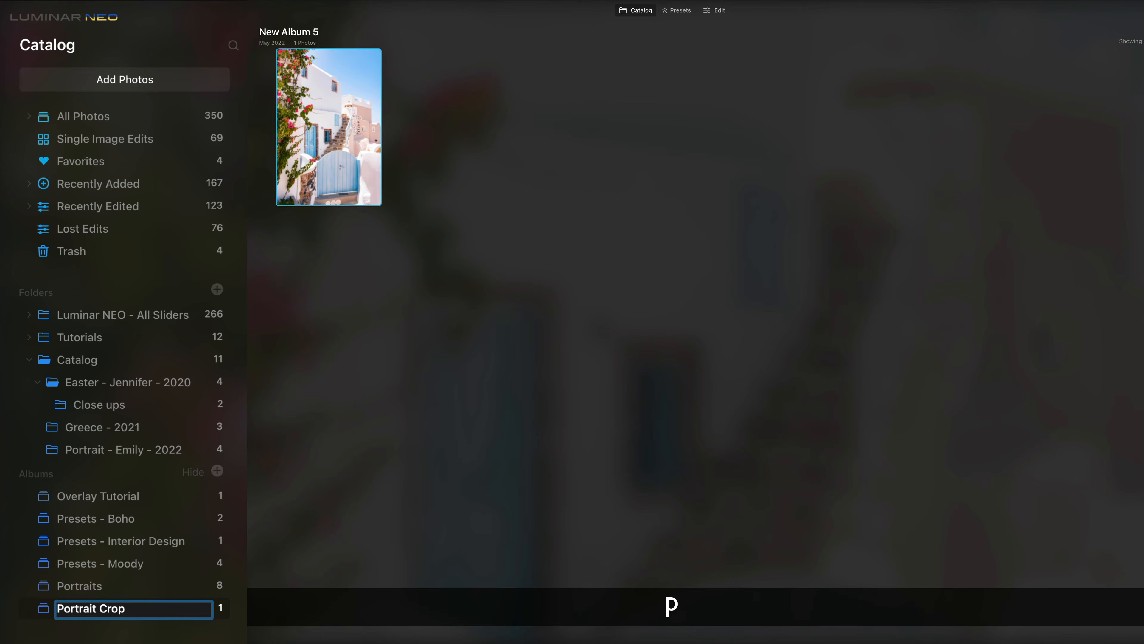
key(Return)
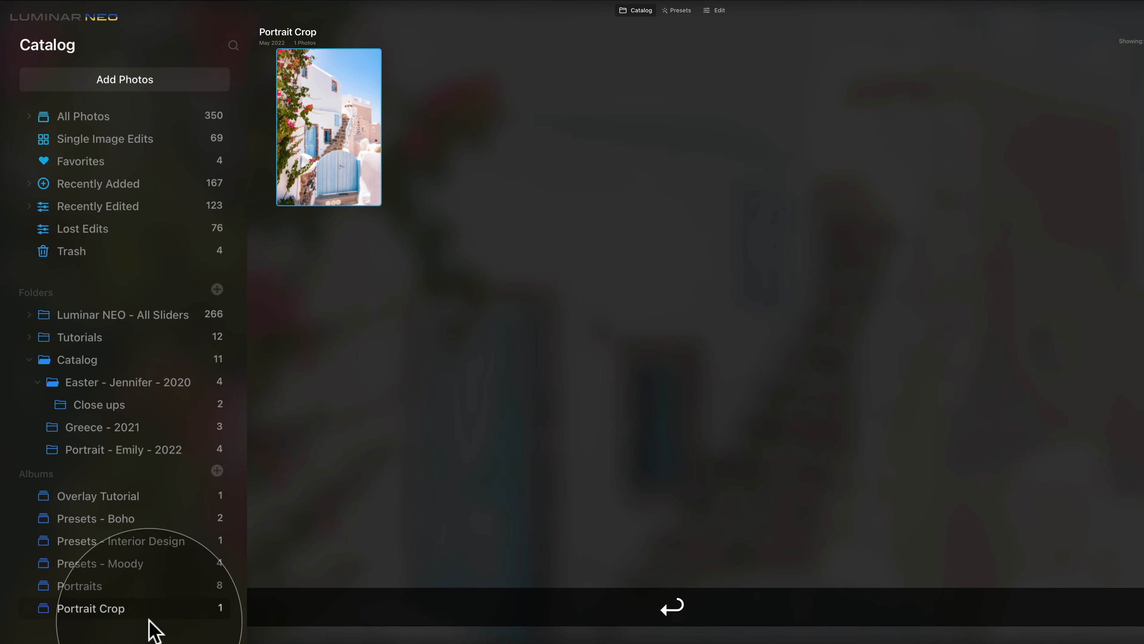
Step: Add the two vertical Greece photos from the Catalog folder to the Portrait Crop album and open the album
click(133, 356)
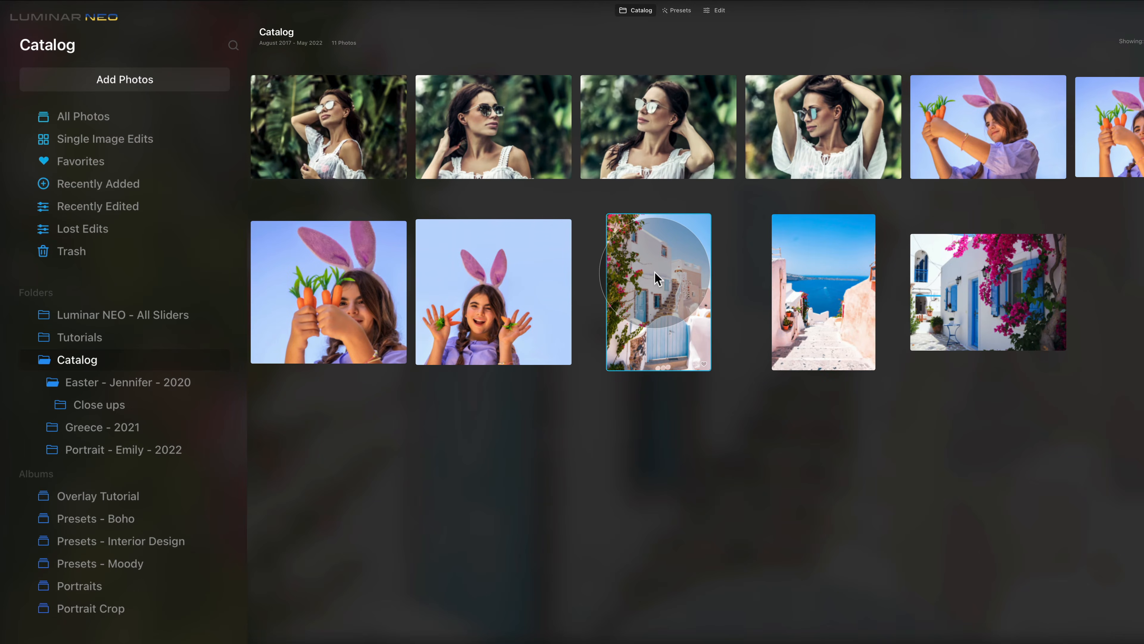
super+click(826, 296)
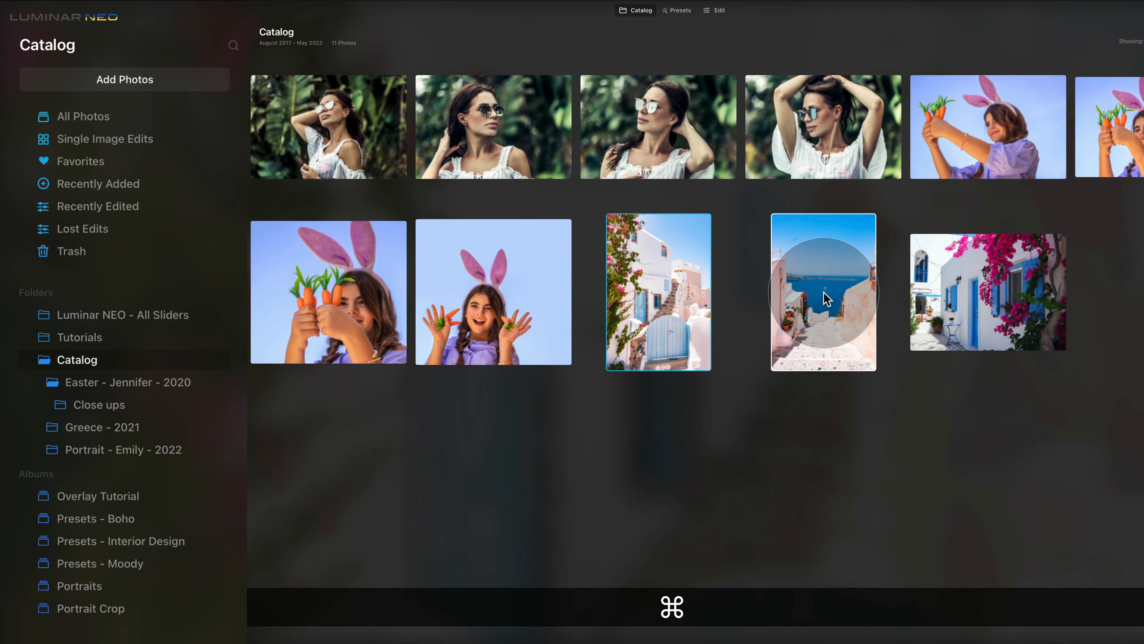
drag(831, 264, 179, 611)
click(169, 605)
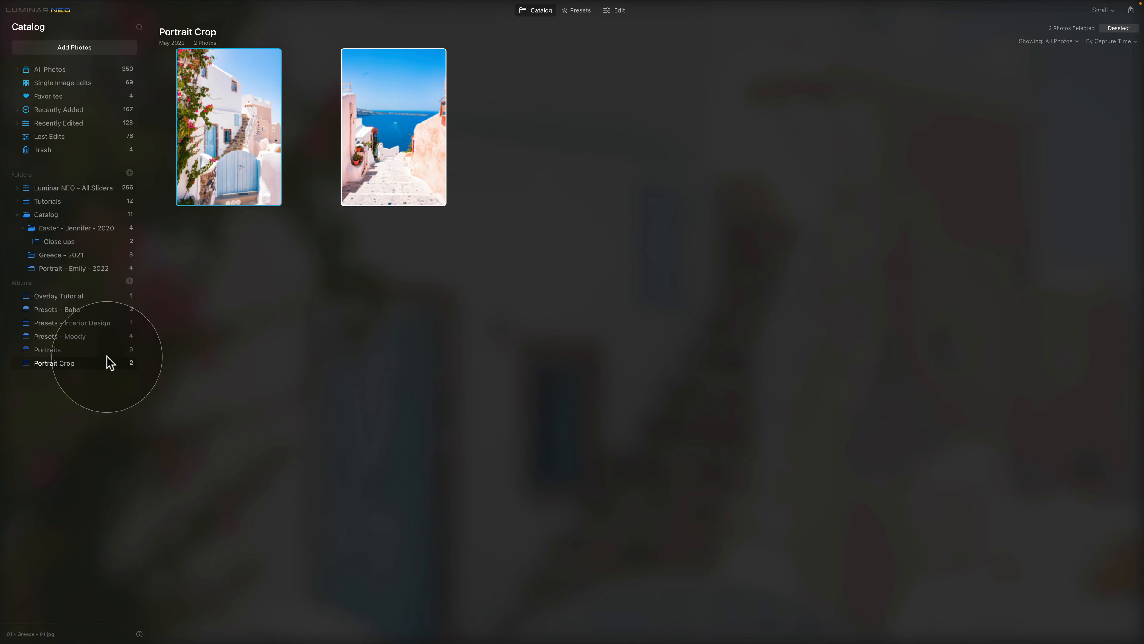
Step: Rename the Portrait Crop album as Portrait Crop Images
right_click(91, 363)
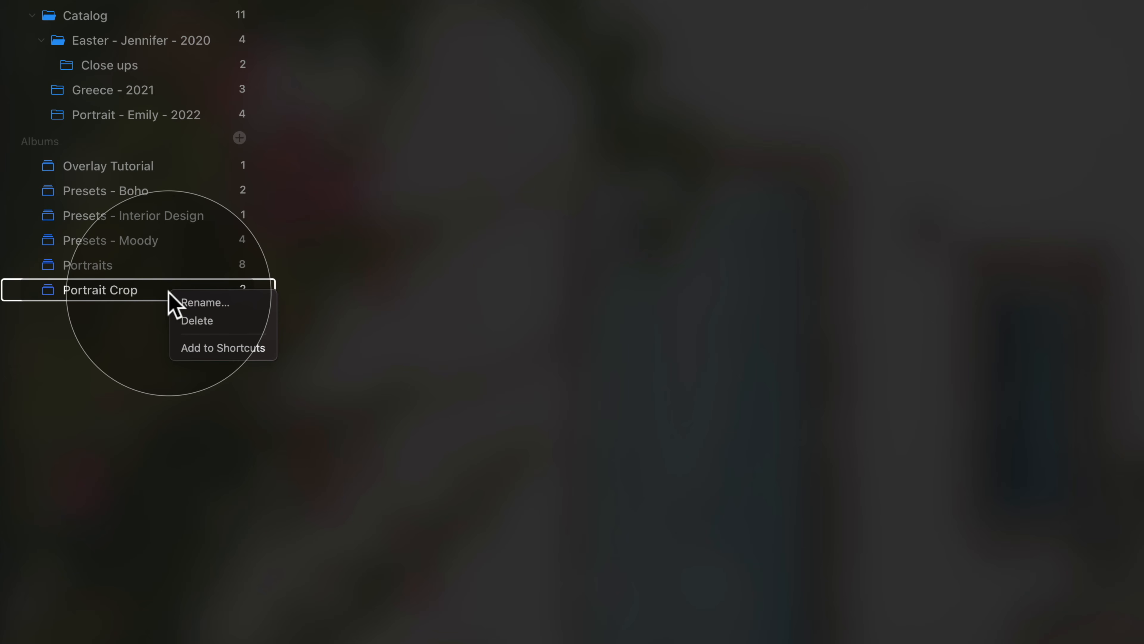
click(208, 303)
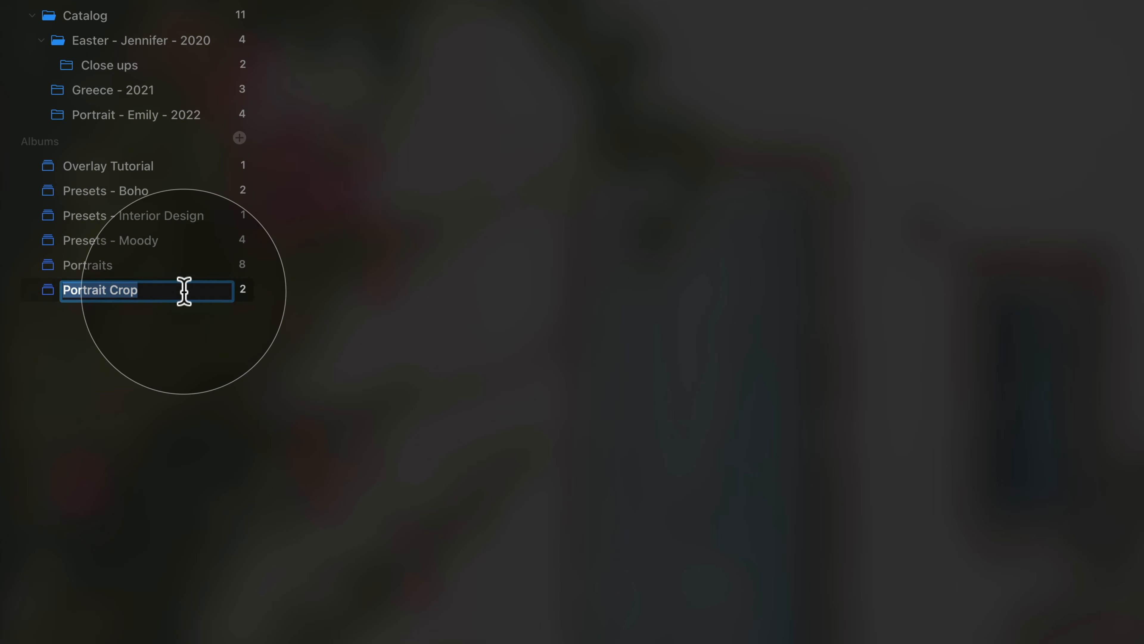
click(184, 291)
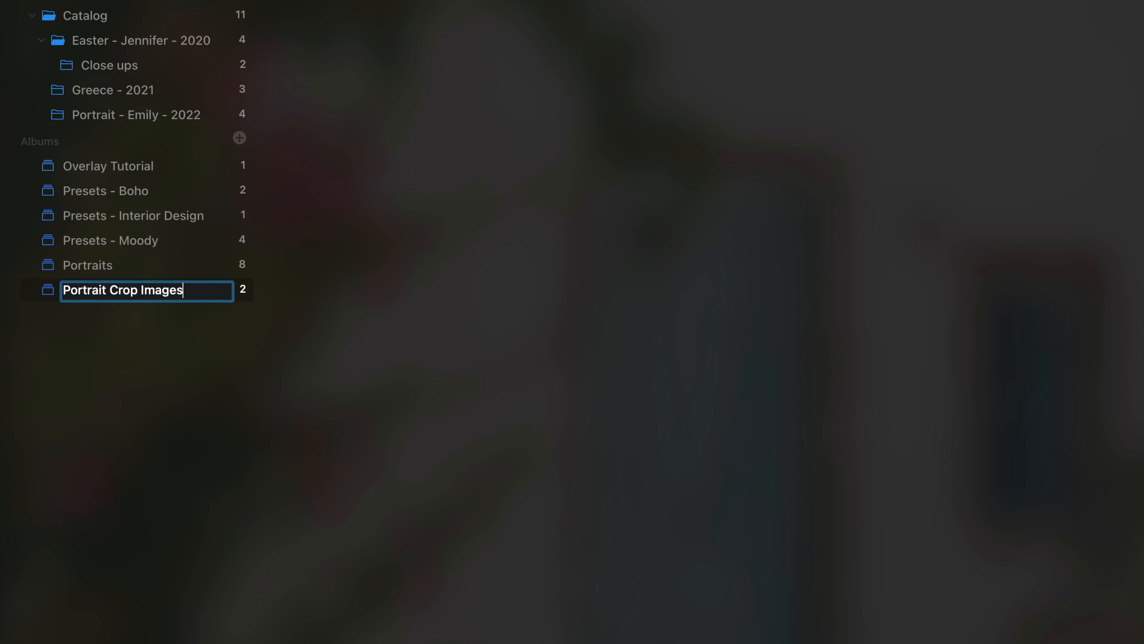
key(Return)
Step: Delete the Portrait Crop Images album from the catalog
right_click(192, 289)
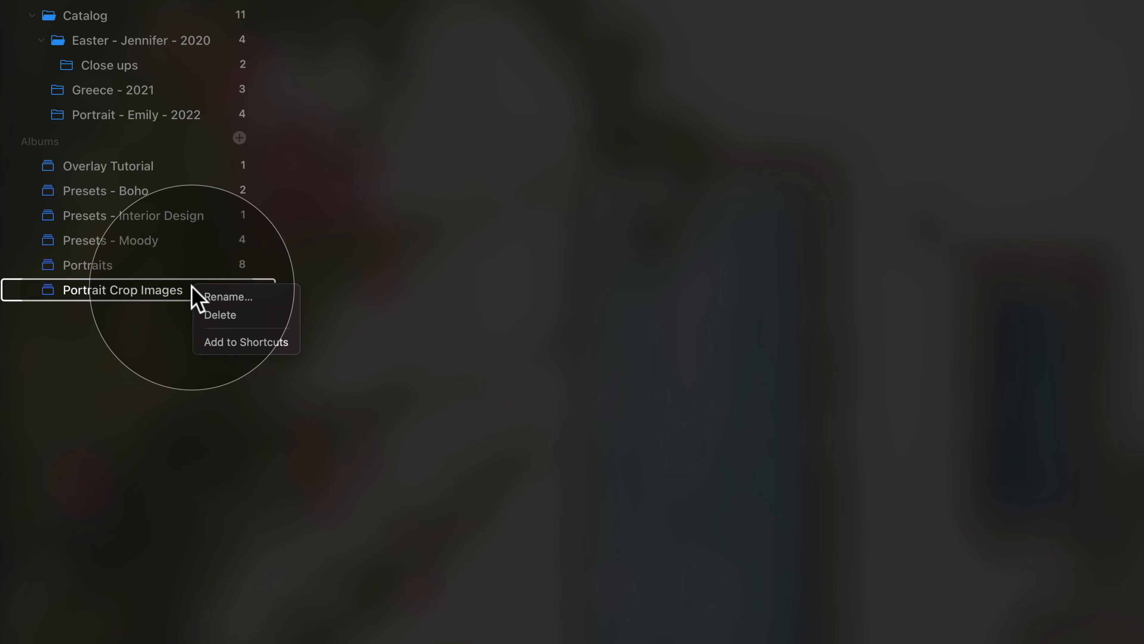
click(253, 315)
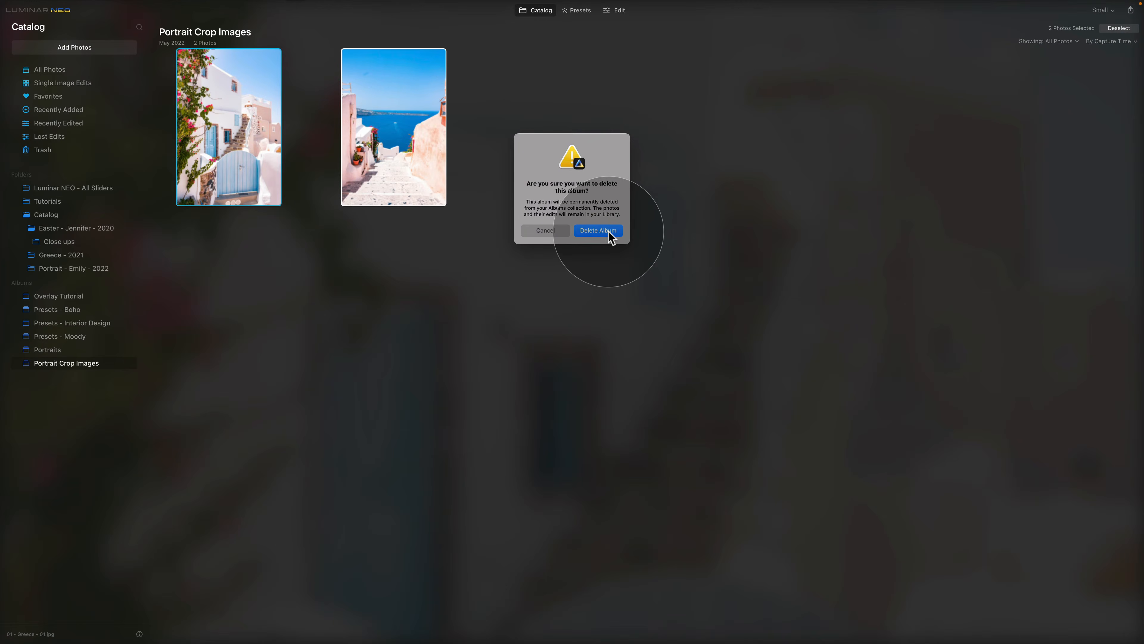
click(653, 420)
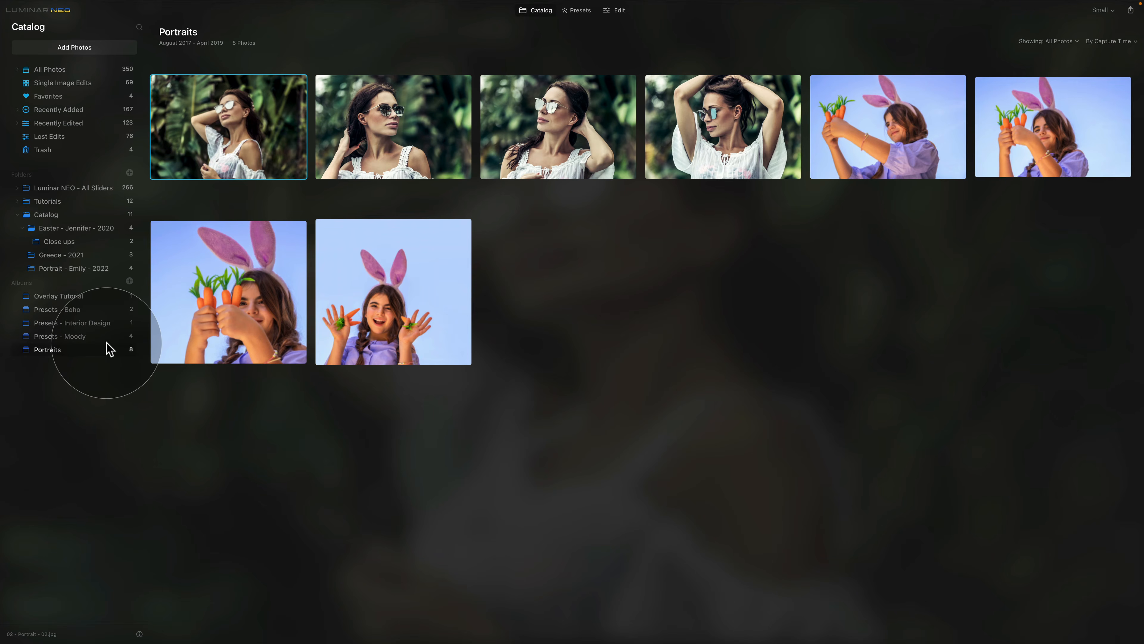
Step: Add the Portraits album to the shortcuts and remove it from the shortcuts again
right_click(109, 349)
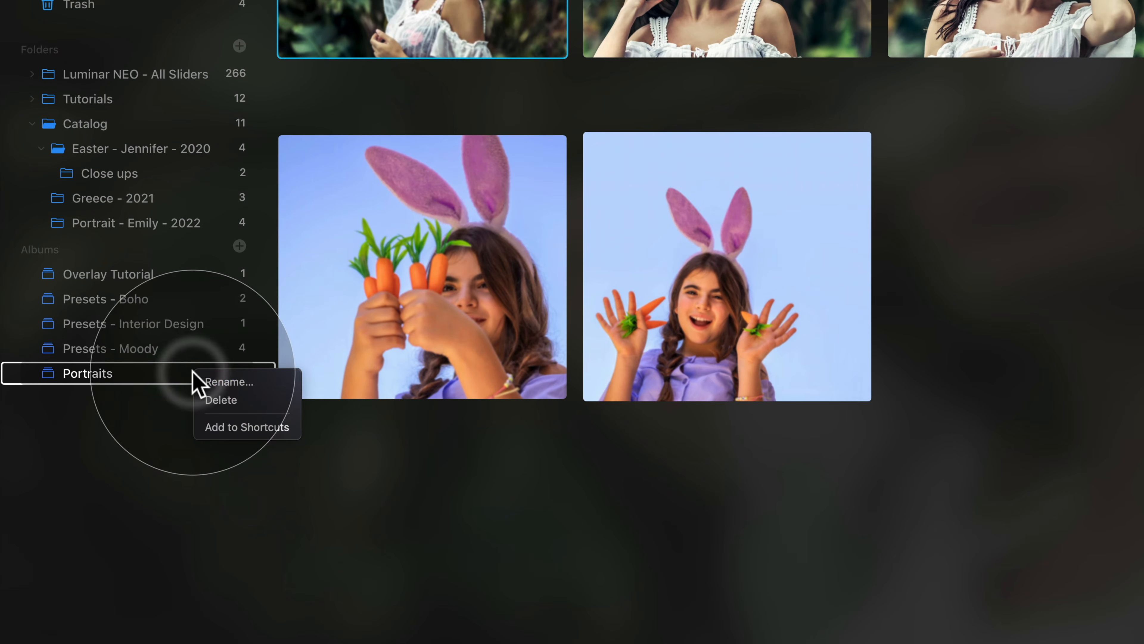
click(226, 430)
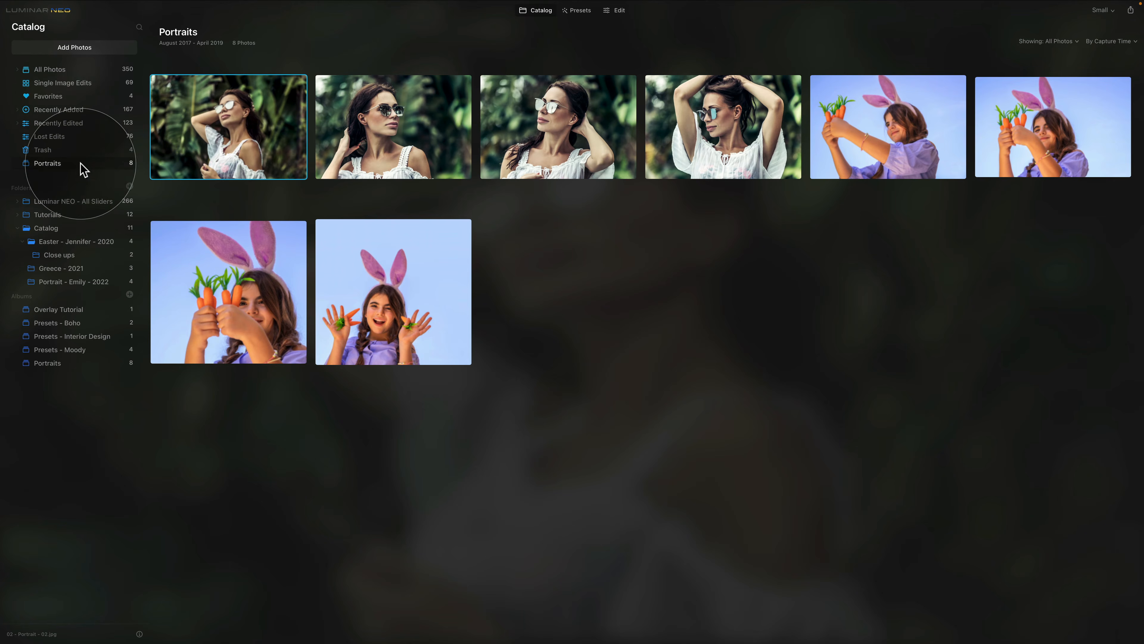
right_click(102, 166)
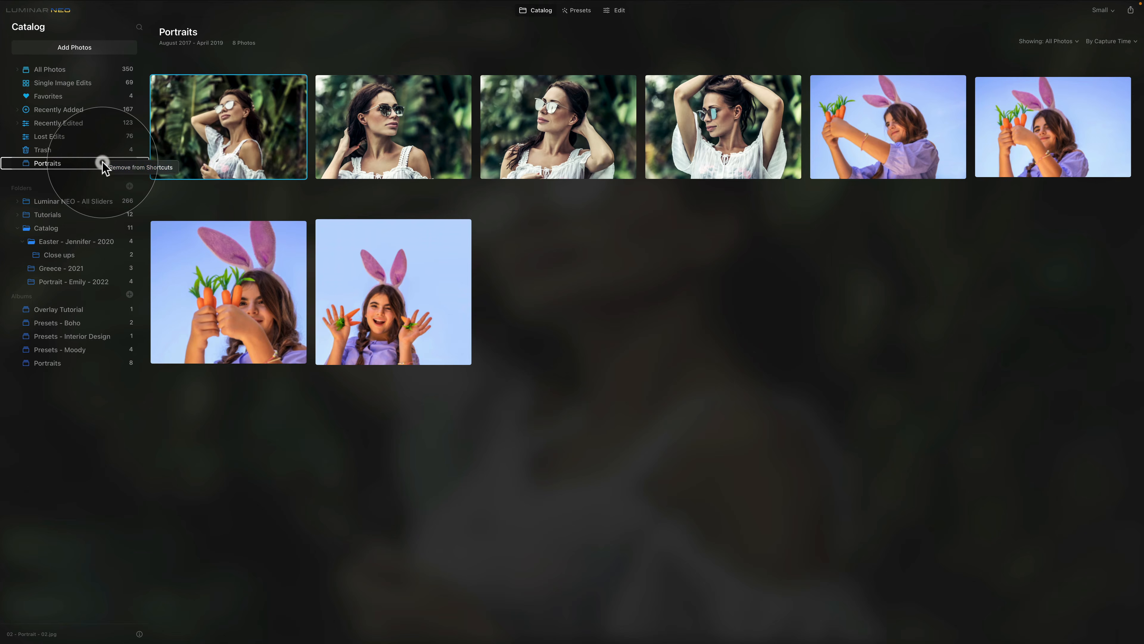
click(135, 169)
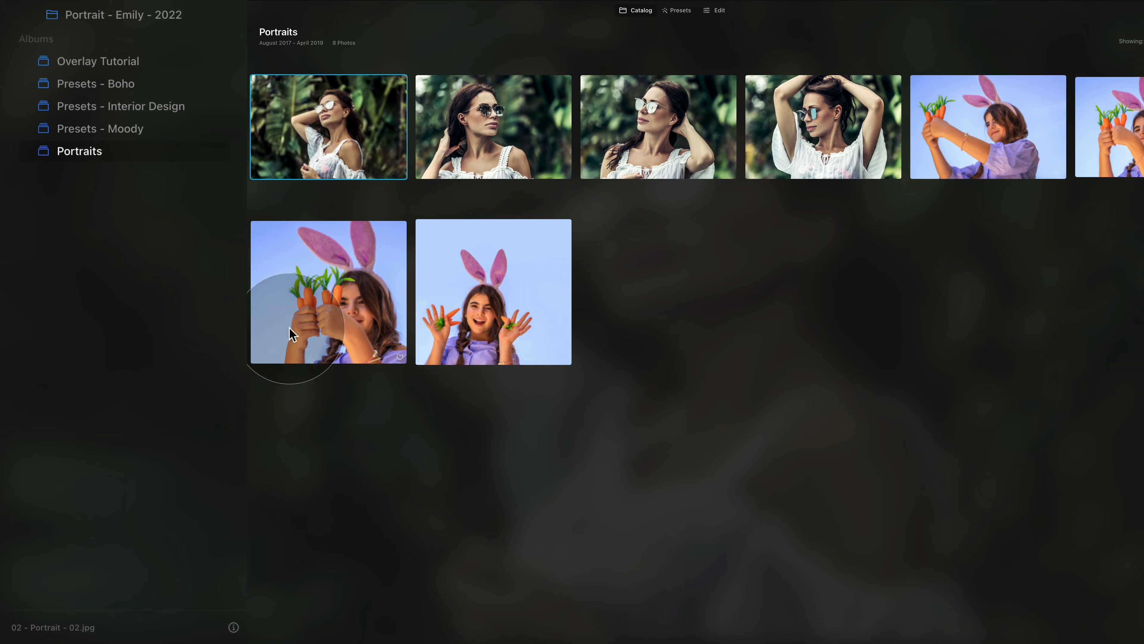
Step: Display the photo information panel, compare the shooting details of the Easter close-up with carrots and the sunglasses portraits, and hide it
click(309, 284)
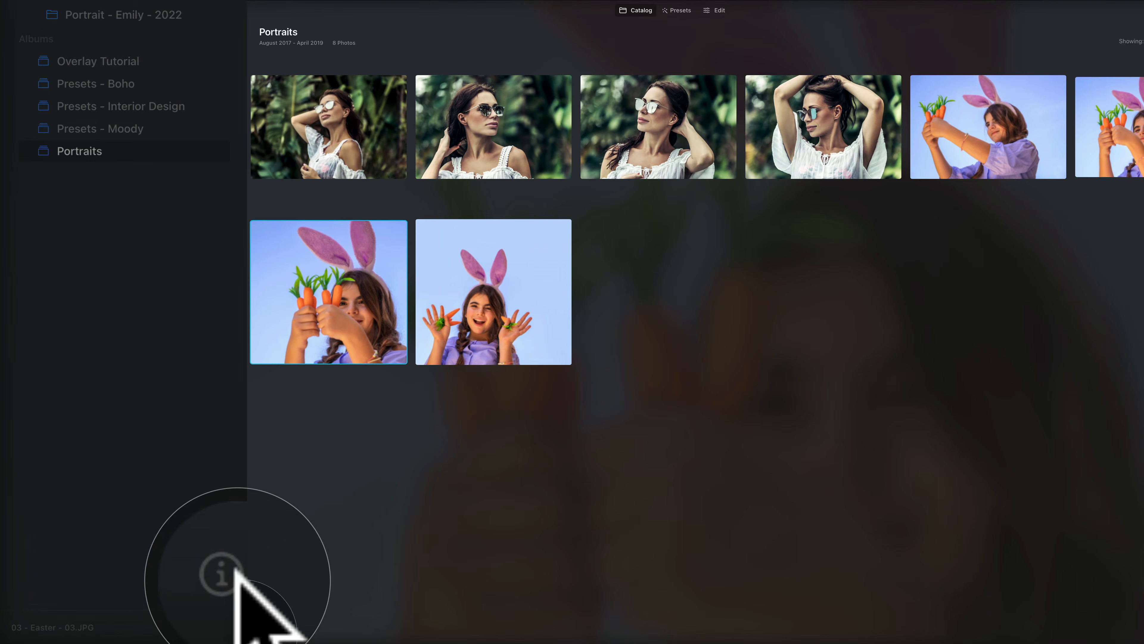
click(234, 627)
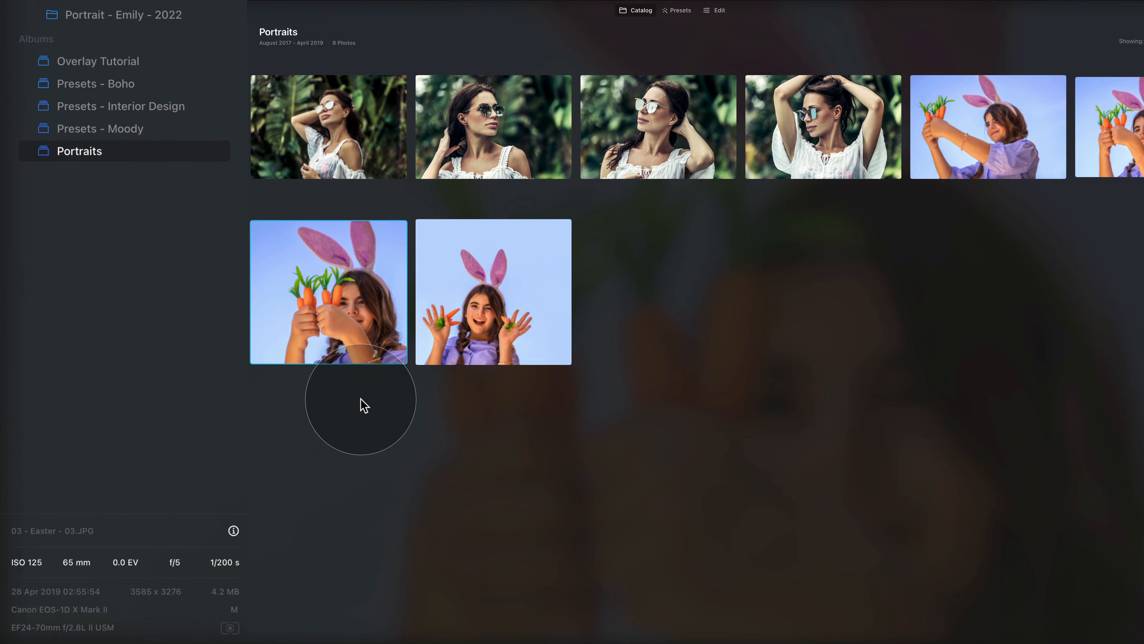
click(355, 152)
click(465, 144)
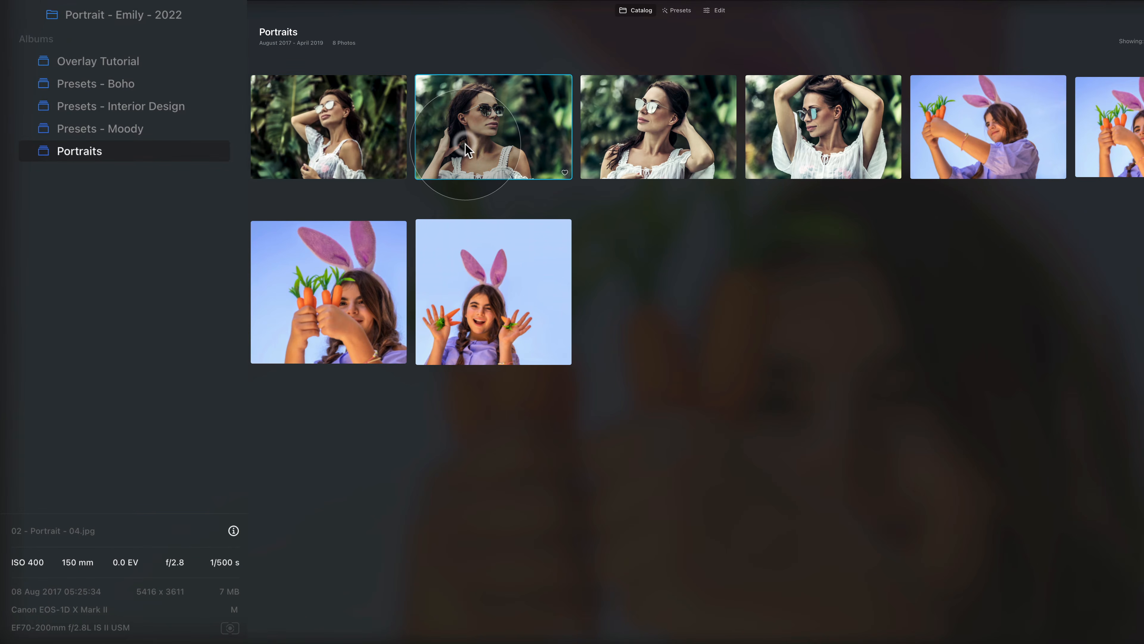
click(304, 326)
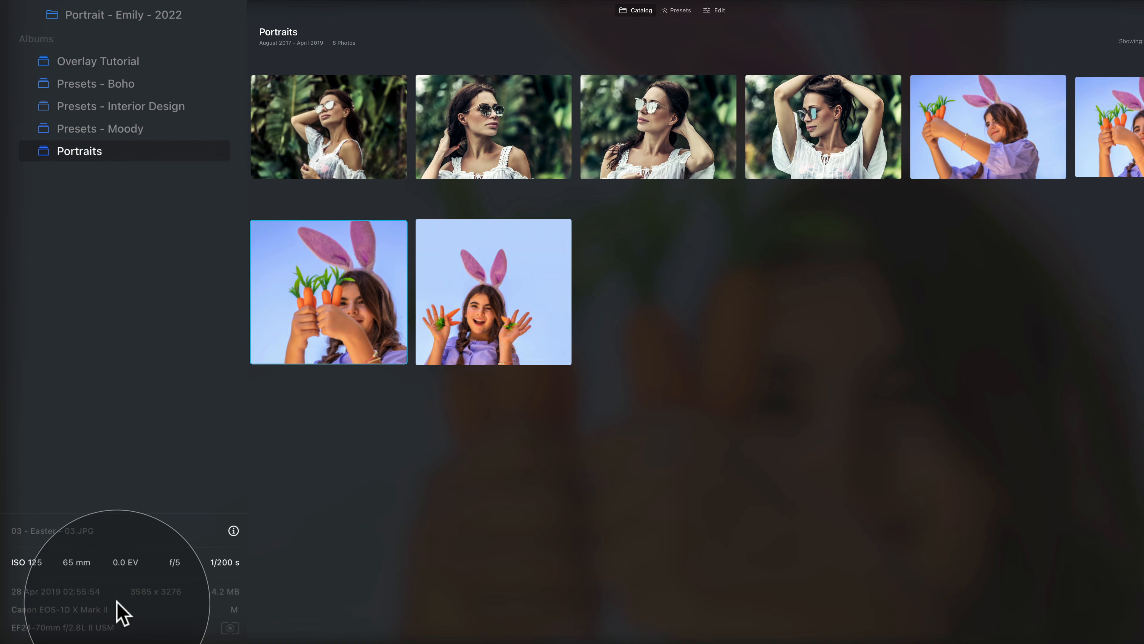
click(234, 531)
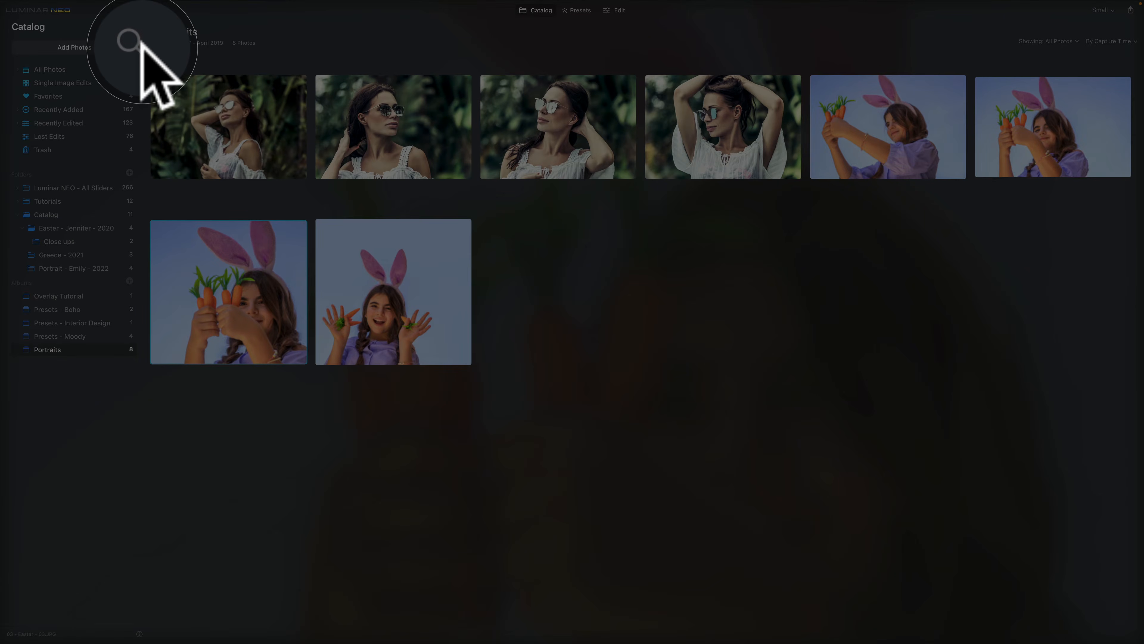
Step: Search the catalog for Easter and open the matching 2020 Easter folder stored under Luminar NEO - All Sliders
click(140, 28)
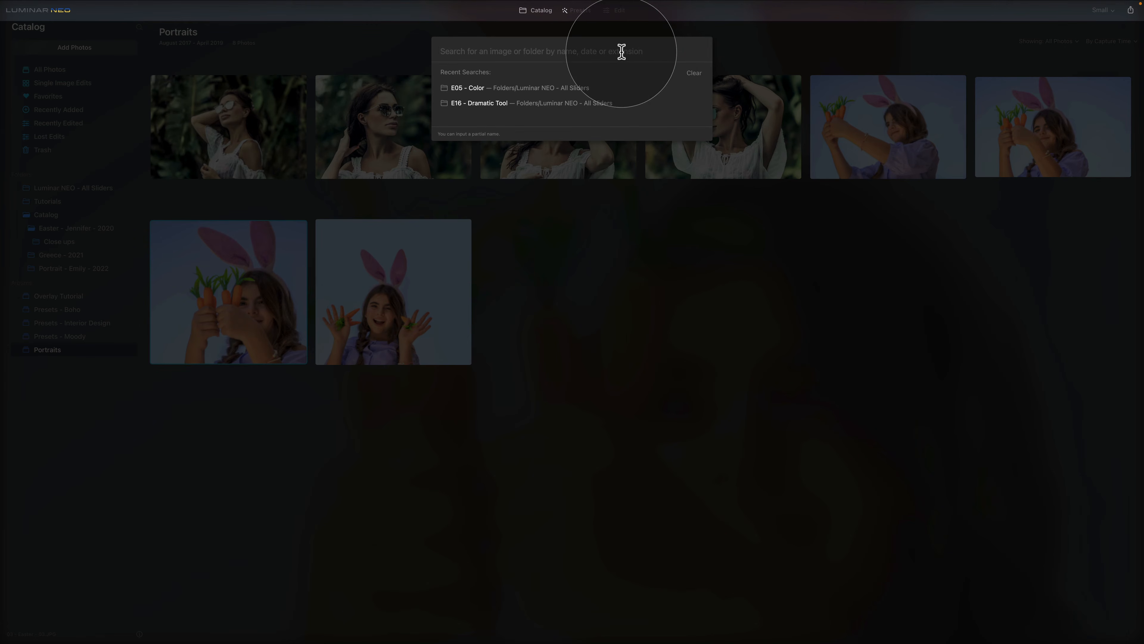
text(Easter)
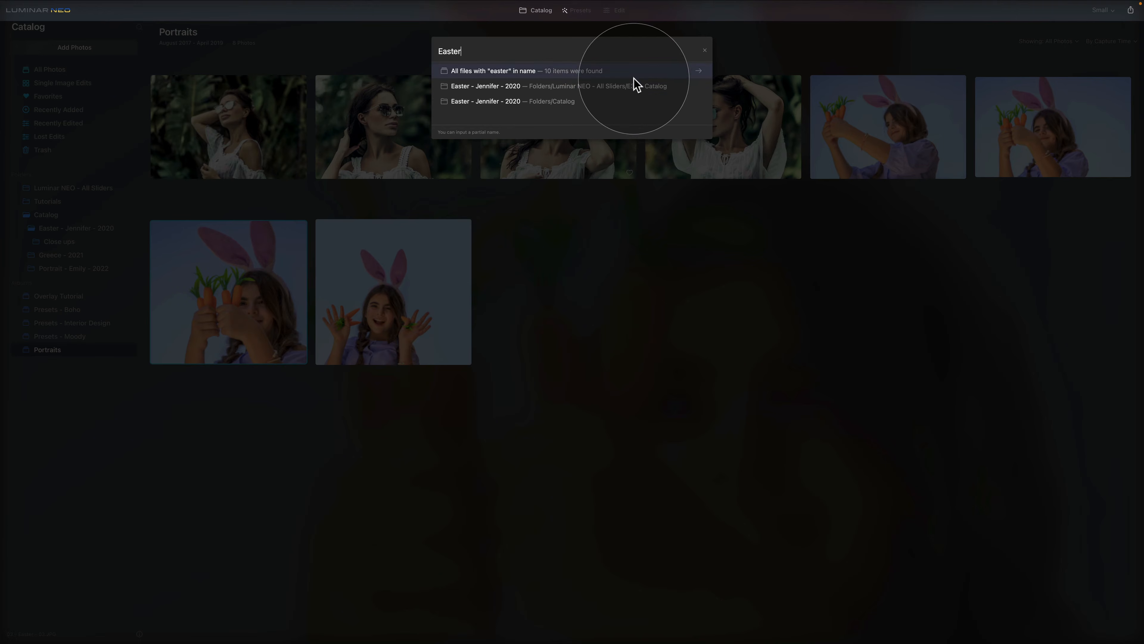
click(641, 91)
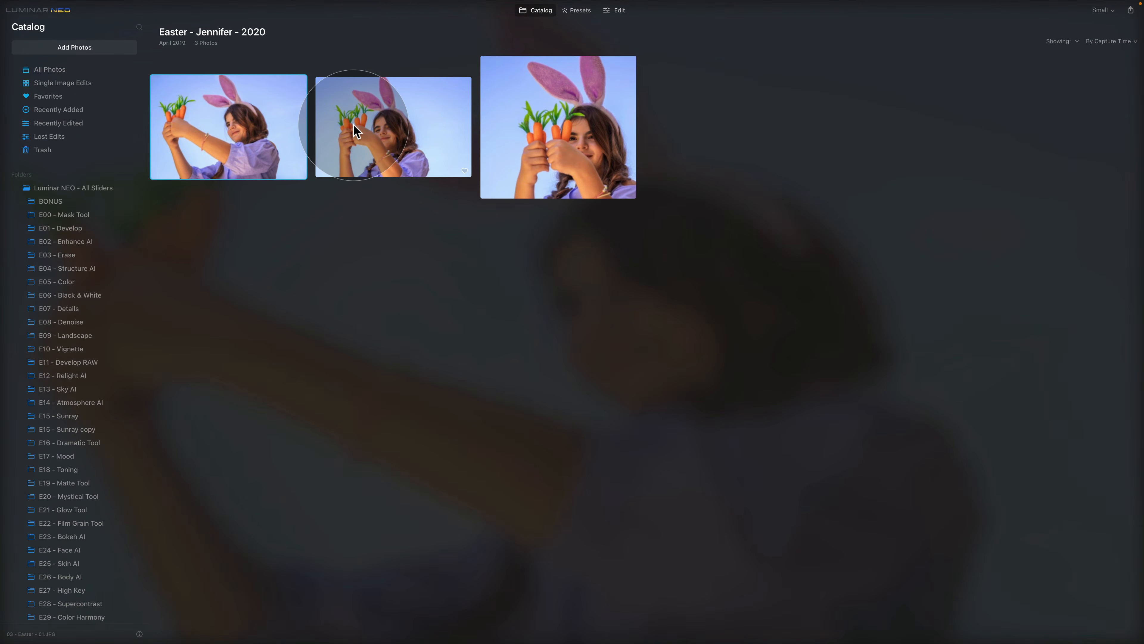
Step: Search the catalog for Greece and open the Greece - 2021 folder located in the Catalog folder
click(140, 28)
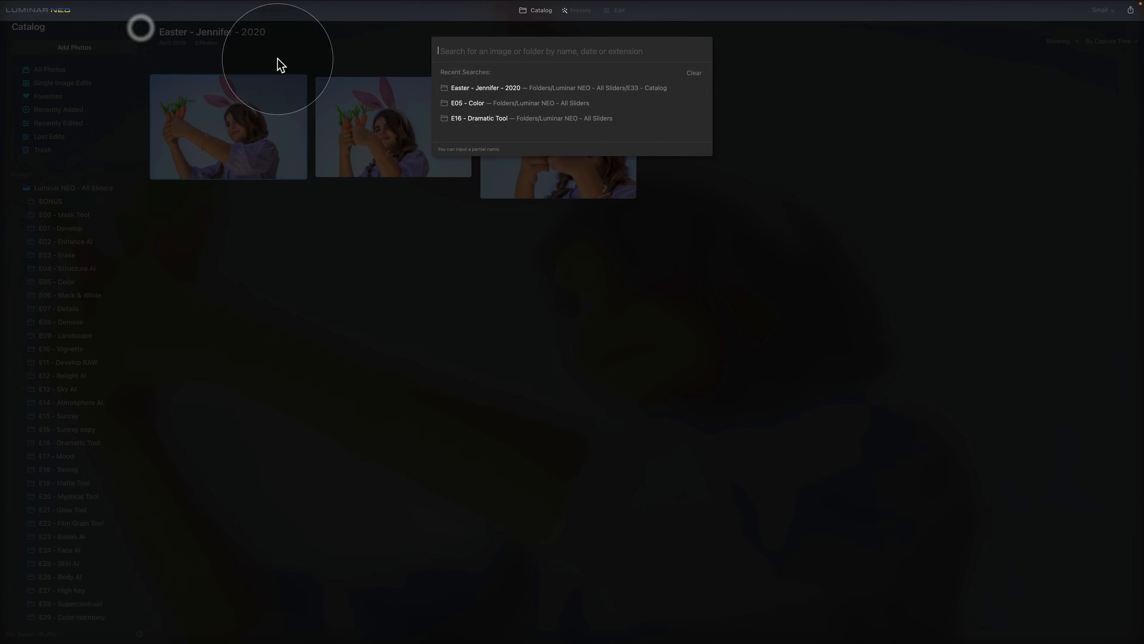
click(473, 53)
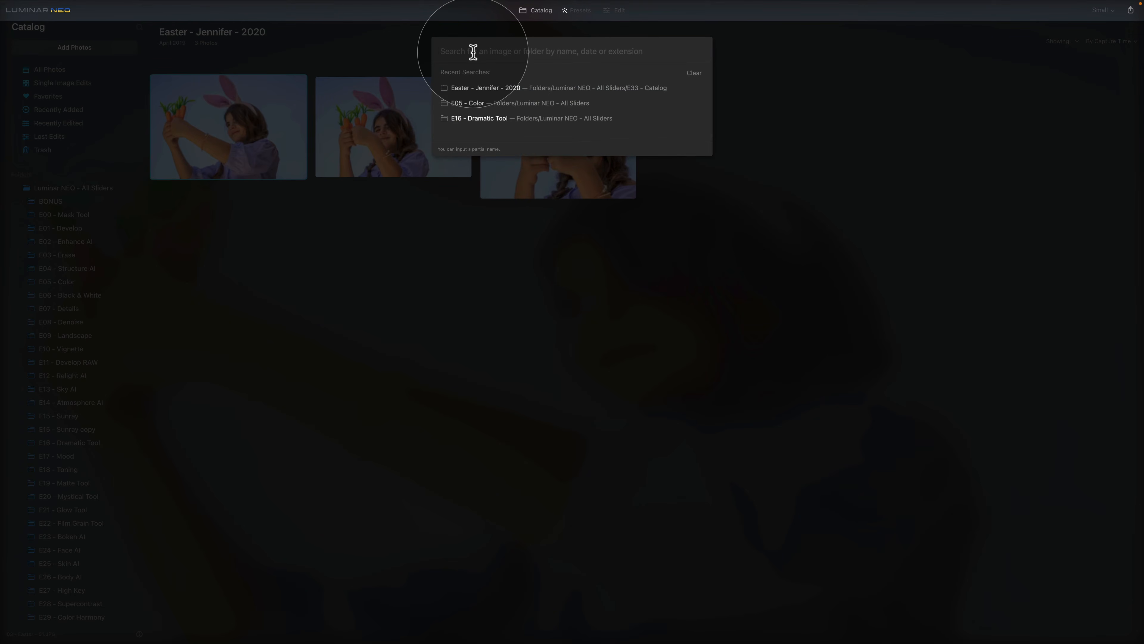
text(Greece)
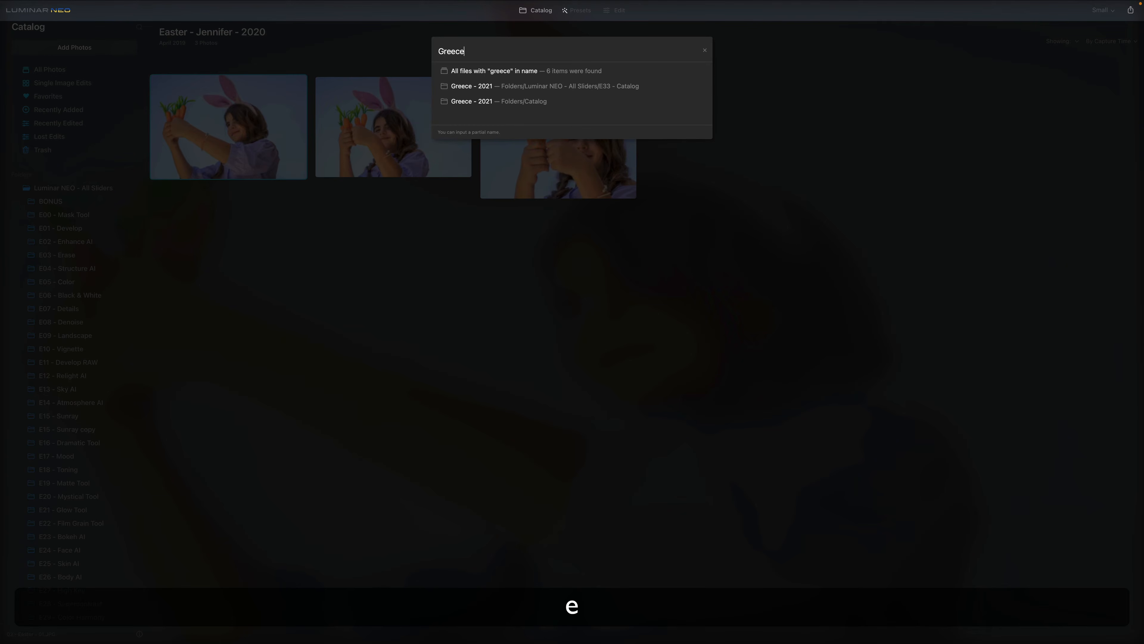
click(539, 103)
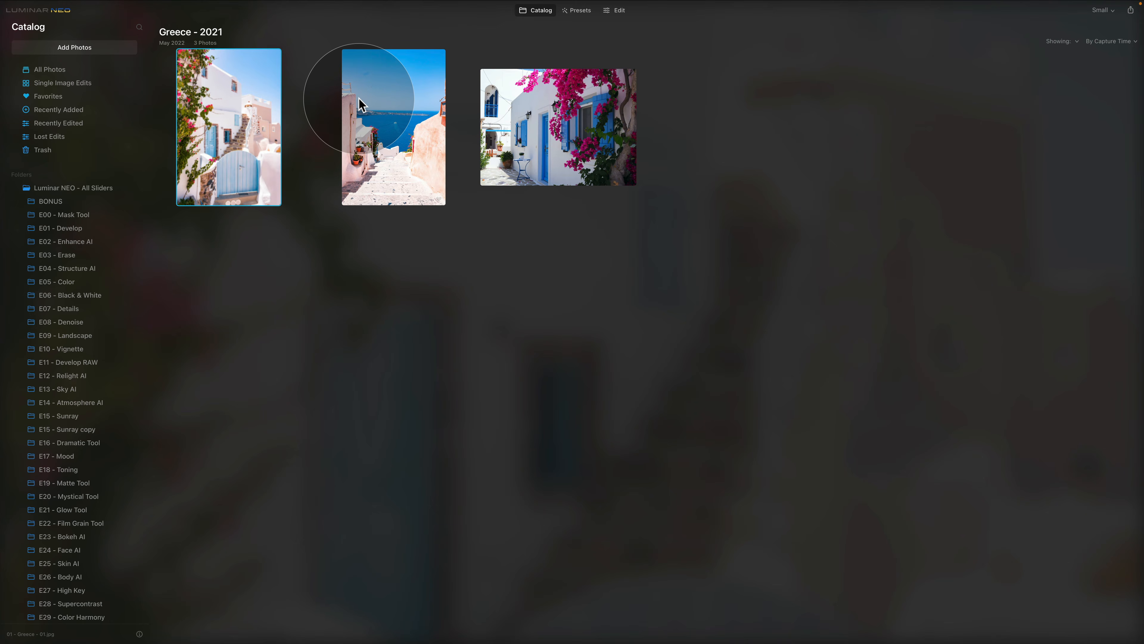
Step: From All Photos, collapse the Luminar NEO - All Sliders folder and open the Catalog folder
click(89, 70)
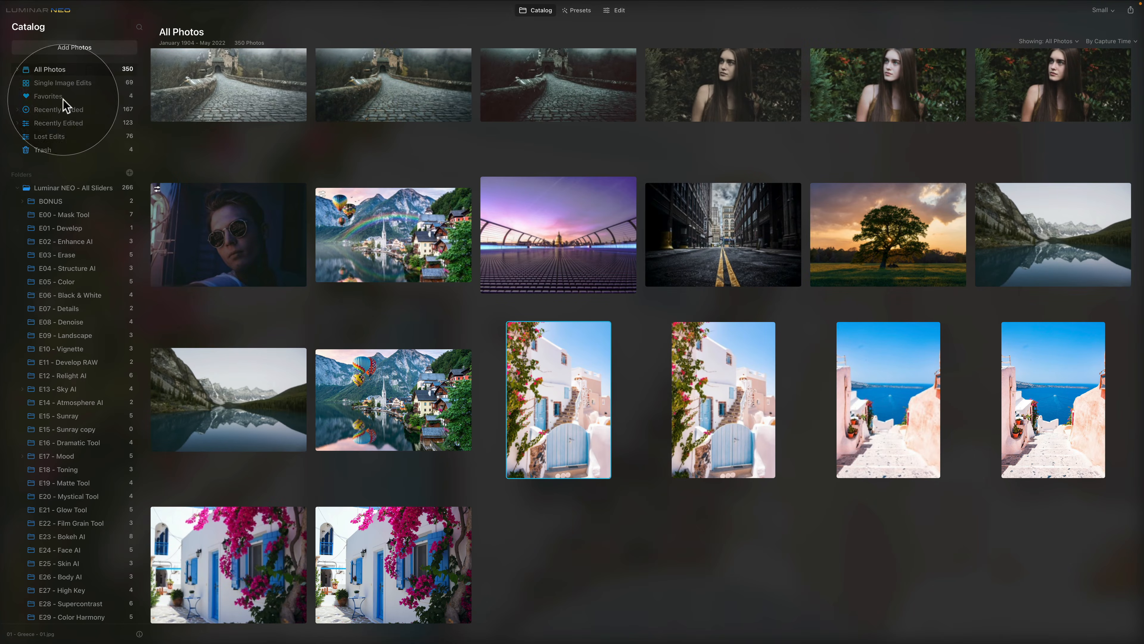
click(18, 187)
click(74, 217)
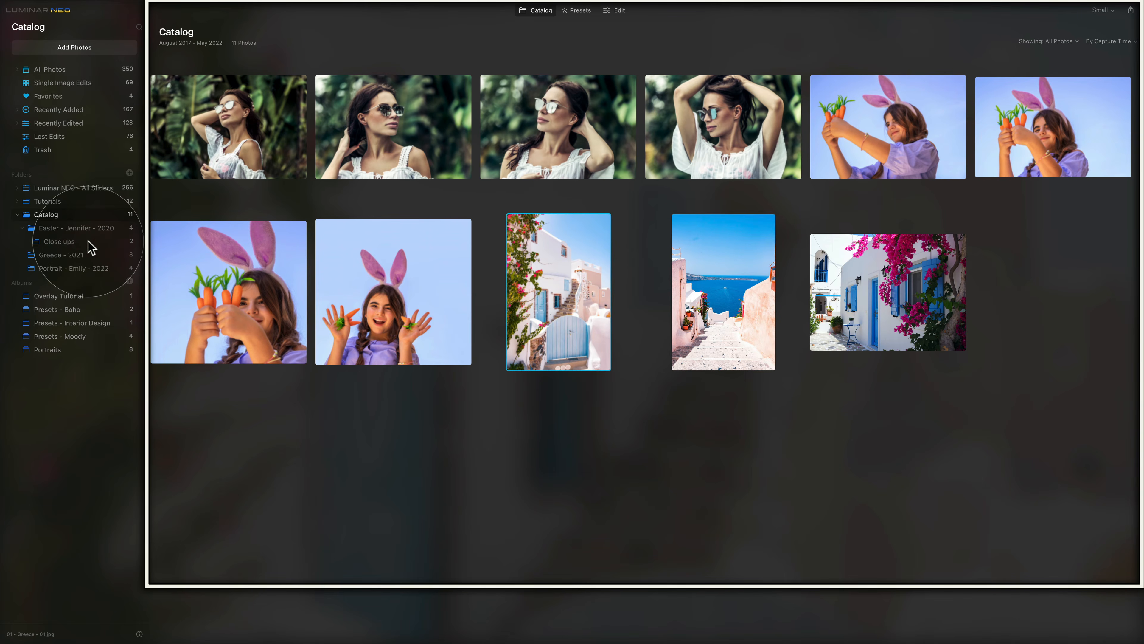
click(480, 203)
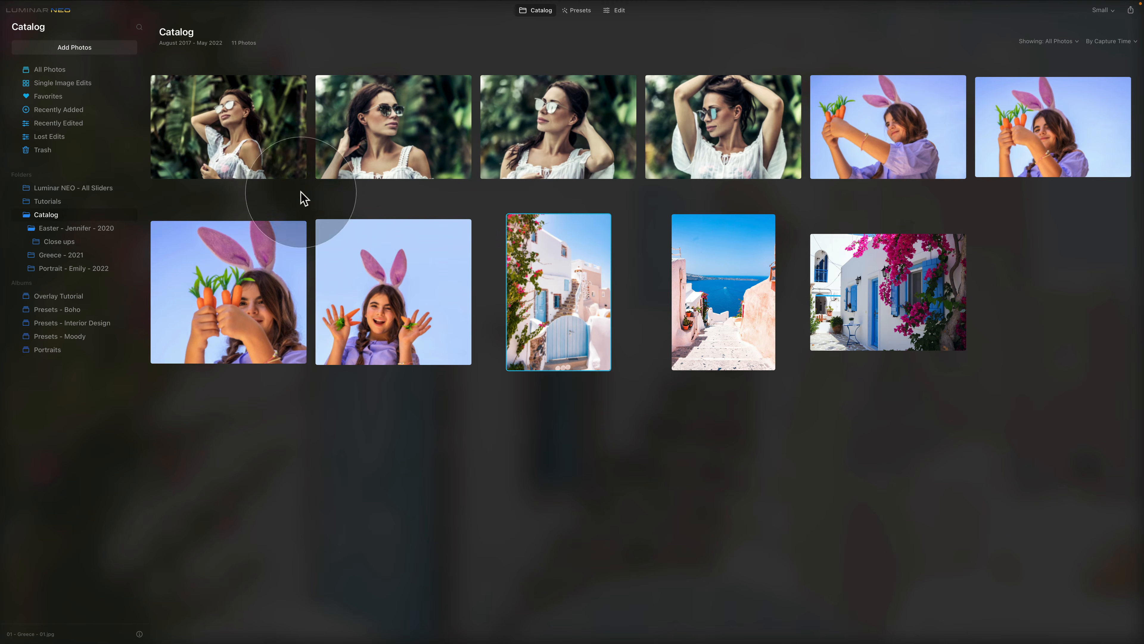
Step: View the first portrait in single image view, browse through to the first Easter photo, and return to the thumbnail grid
click(226, 110)
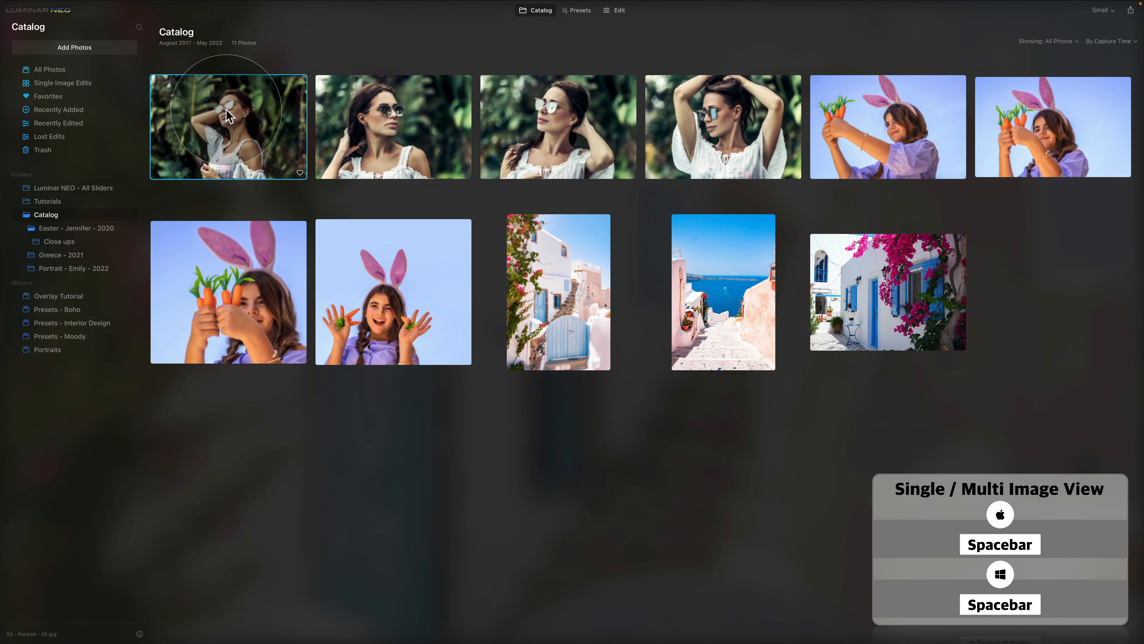
key(space)
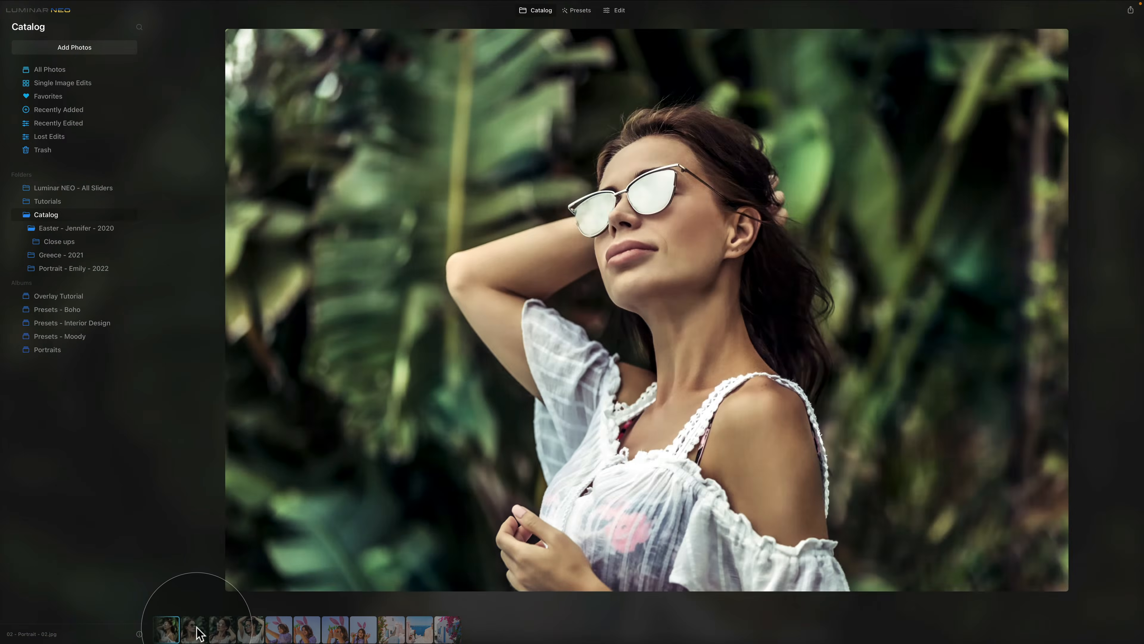
click(198, 631)
click(222, 631)
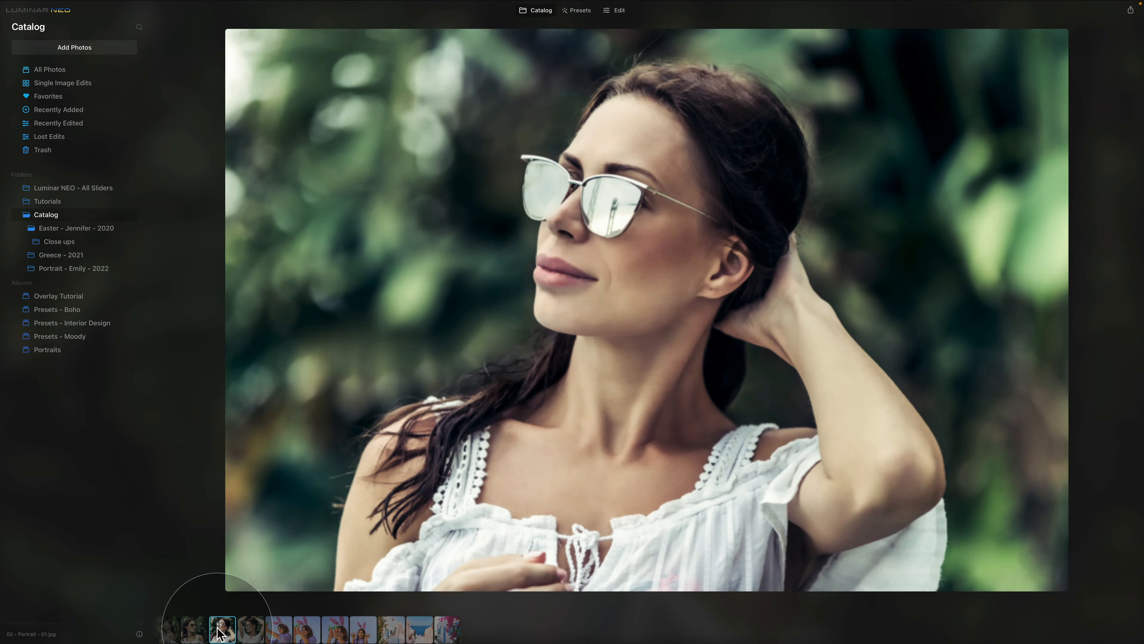
click(257, 632)
click(277, 631)
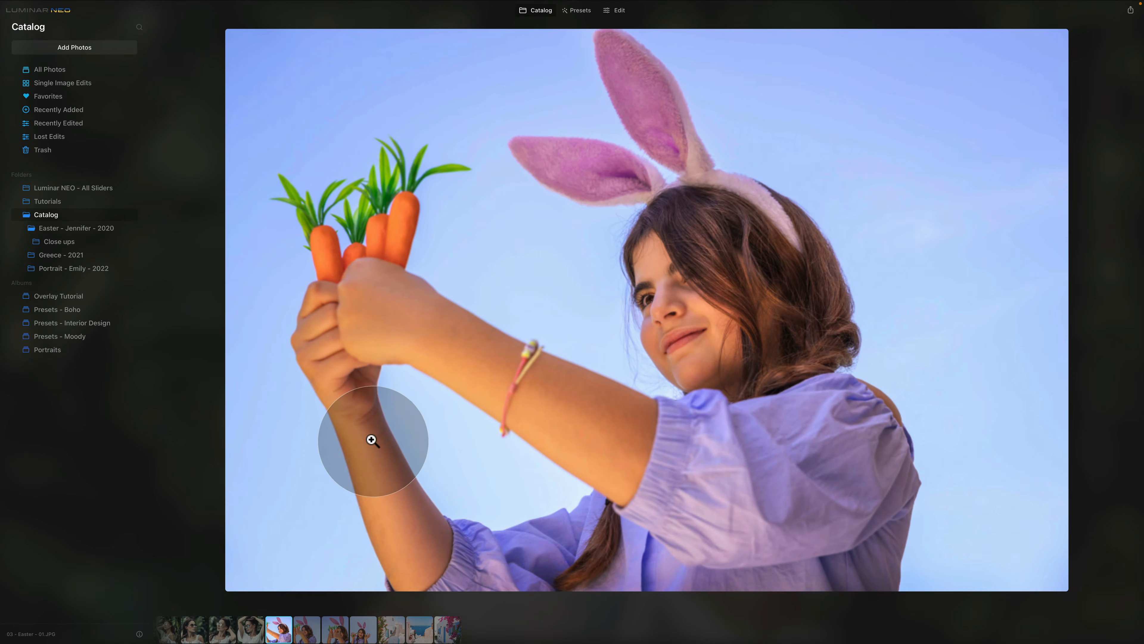
double_click(387, 375)
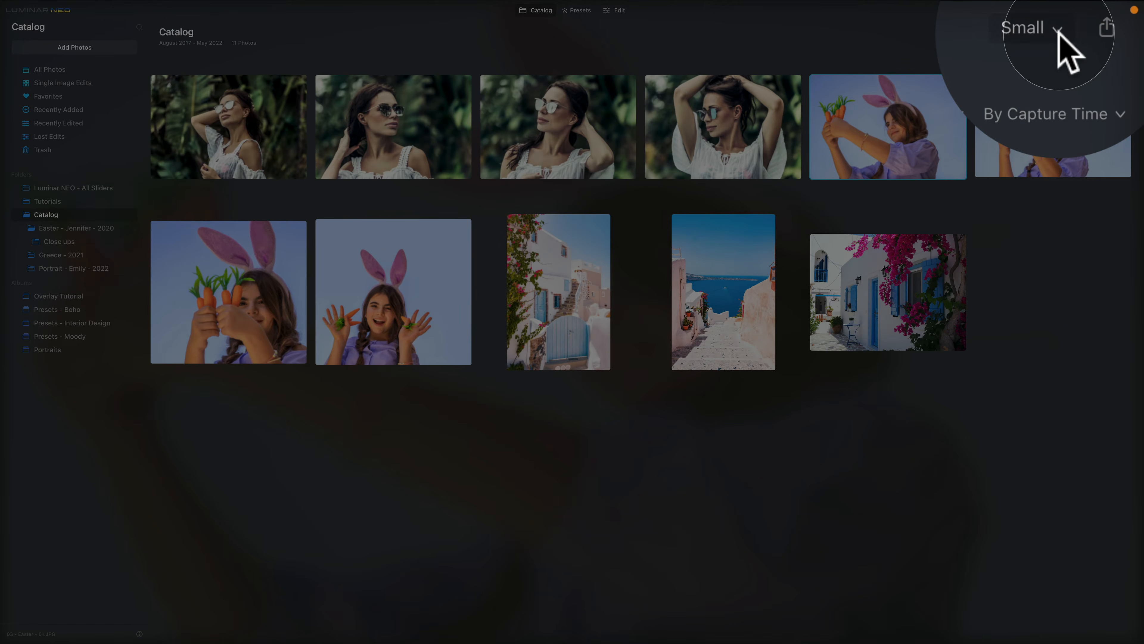
Step: Preview the Catalog folder at Medium, Large and Largest thumbnail sizes and return the thumbnails to Small
click(1111, 11)
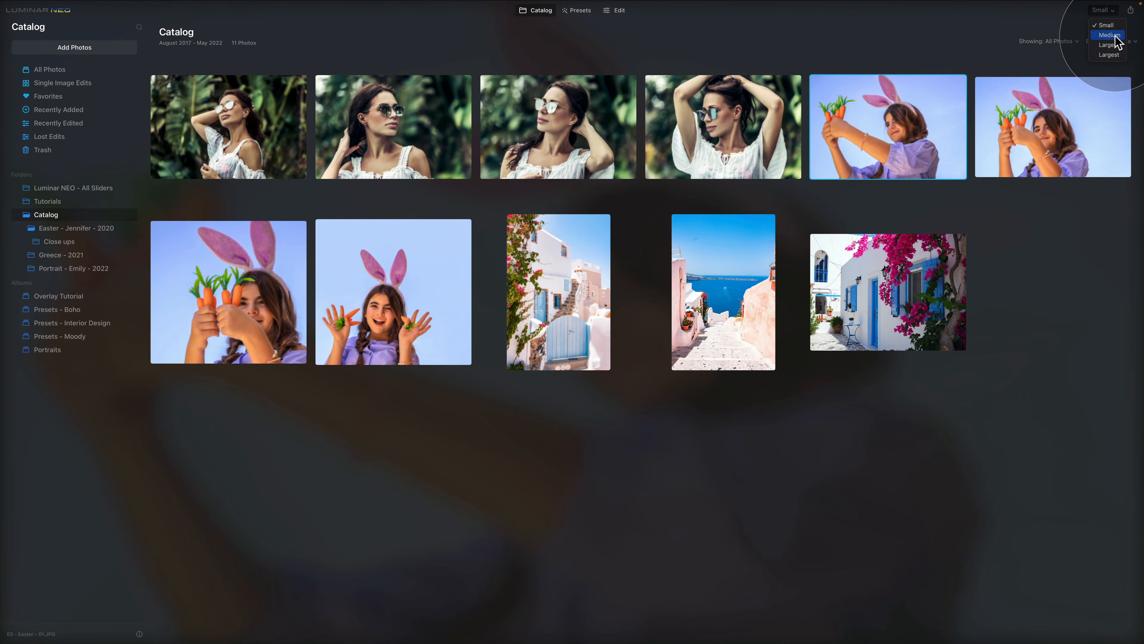
click(1115, 36)
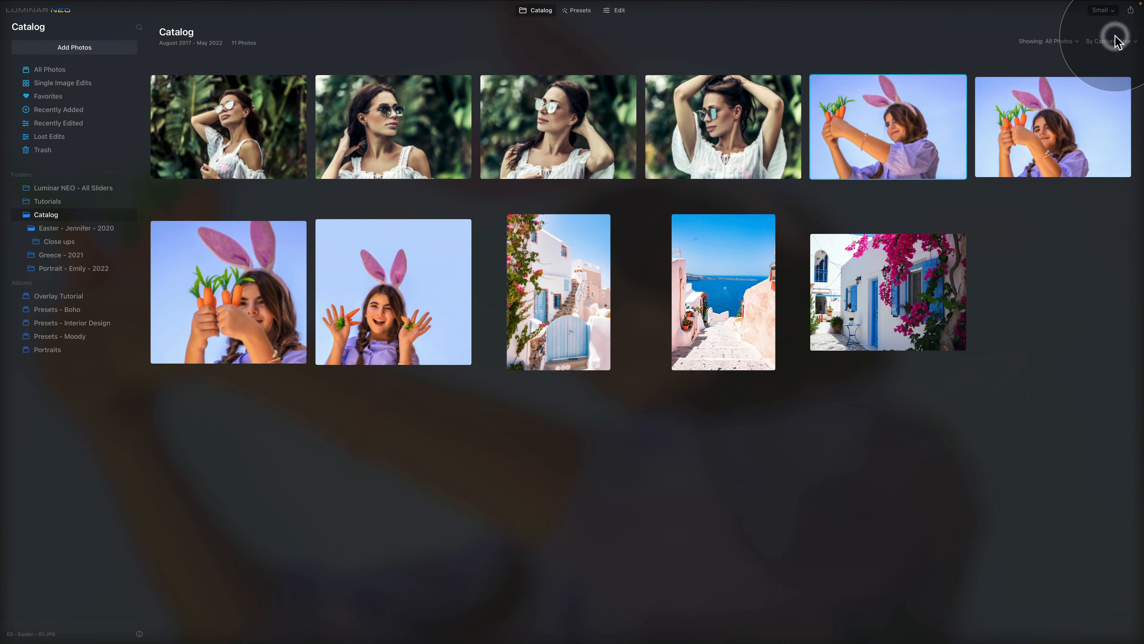
click(1100, 10)
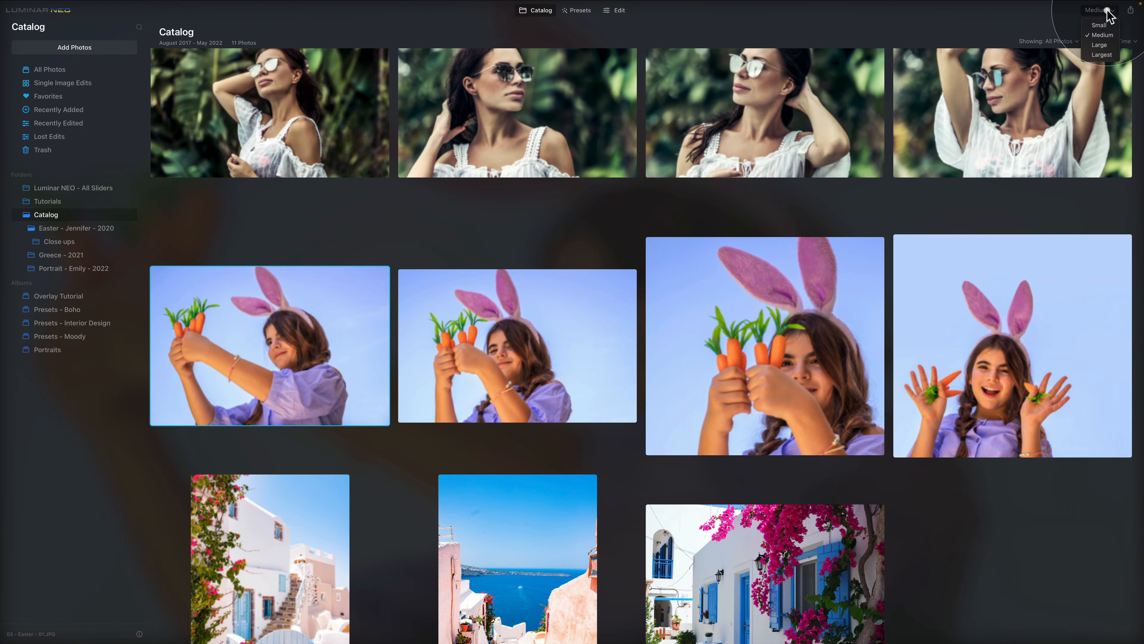
click(1100, 44)
click(1103, 10)
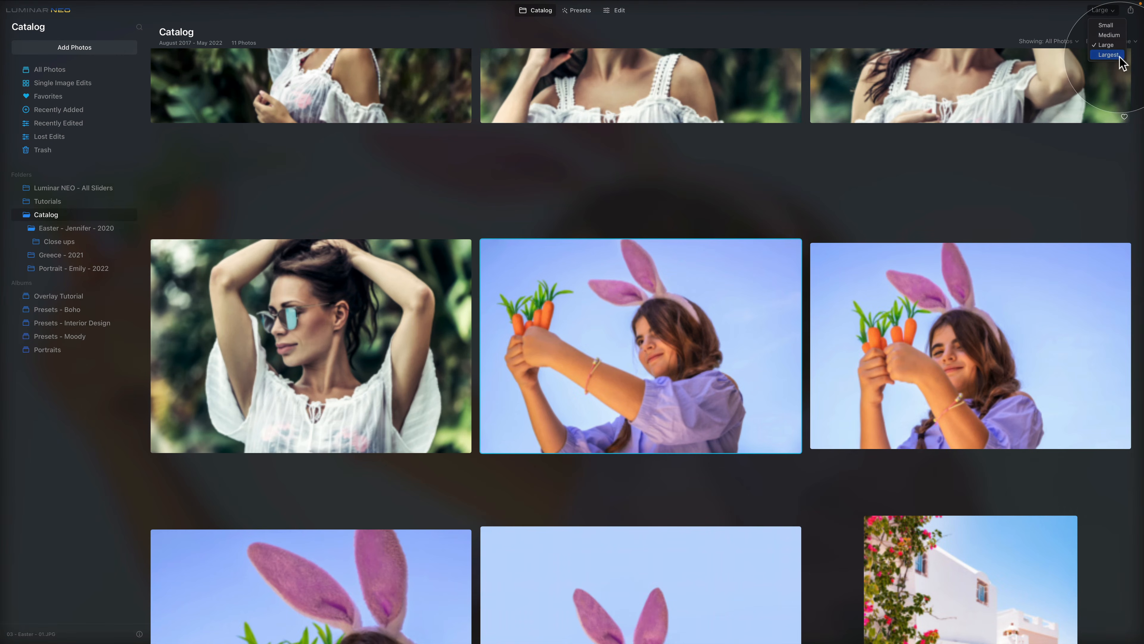
click(1117, 55)
click(1102, 10)
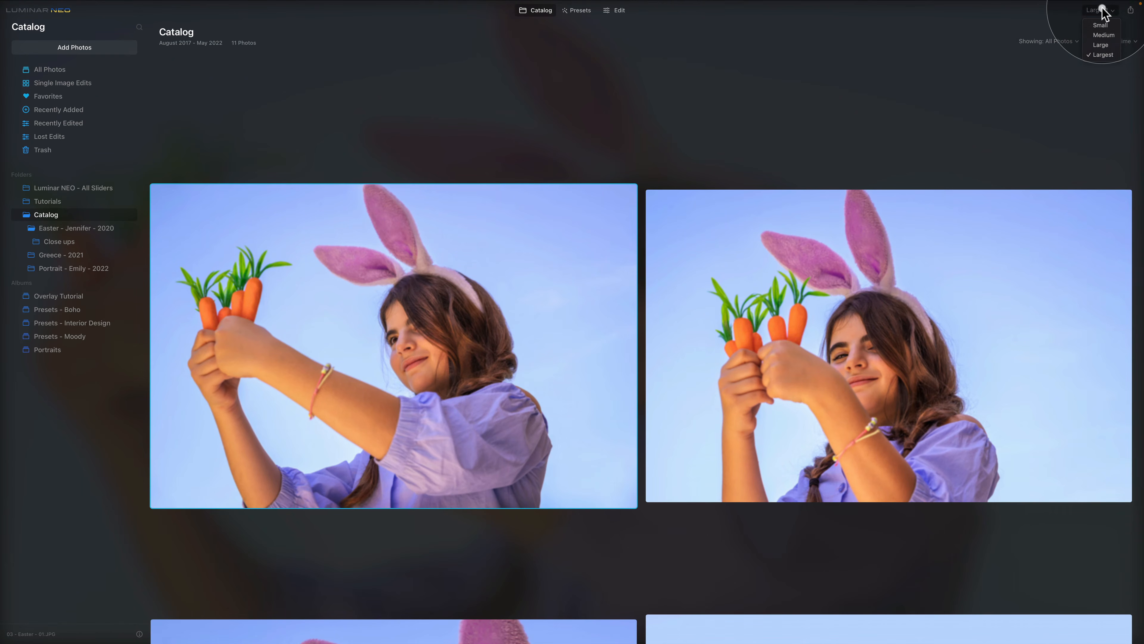
click(1100, 25)
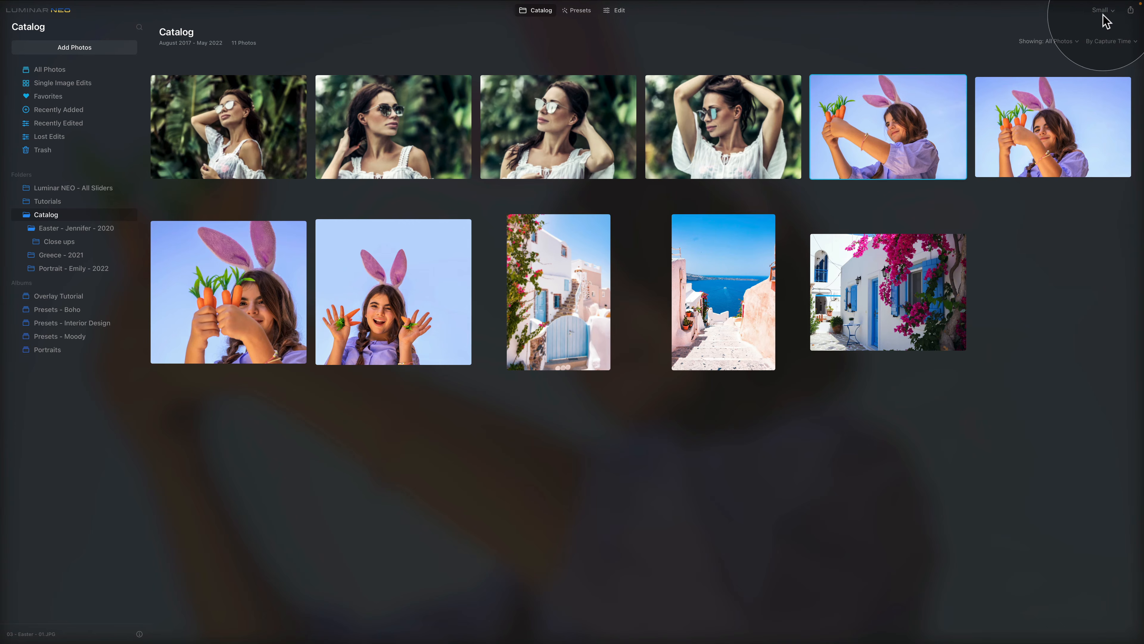
click(1101, 10)
click(1104, 36)
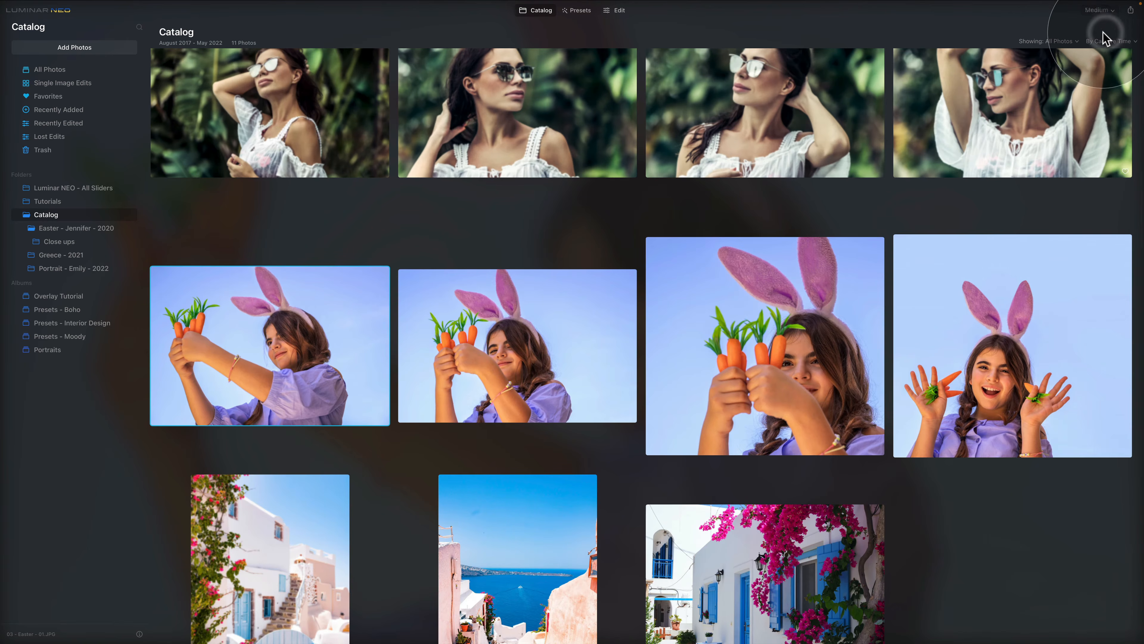
click(1101, 10)
click(1101, 24)
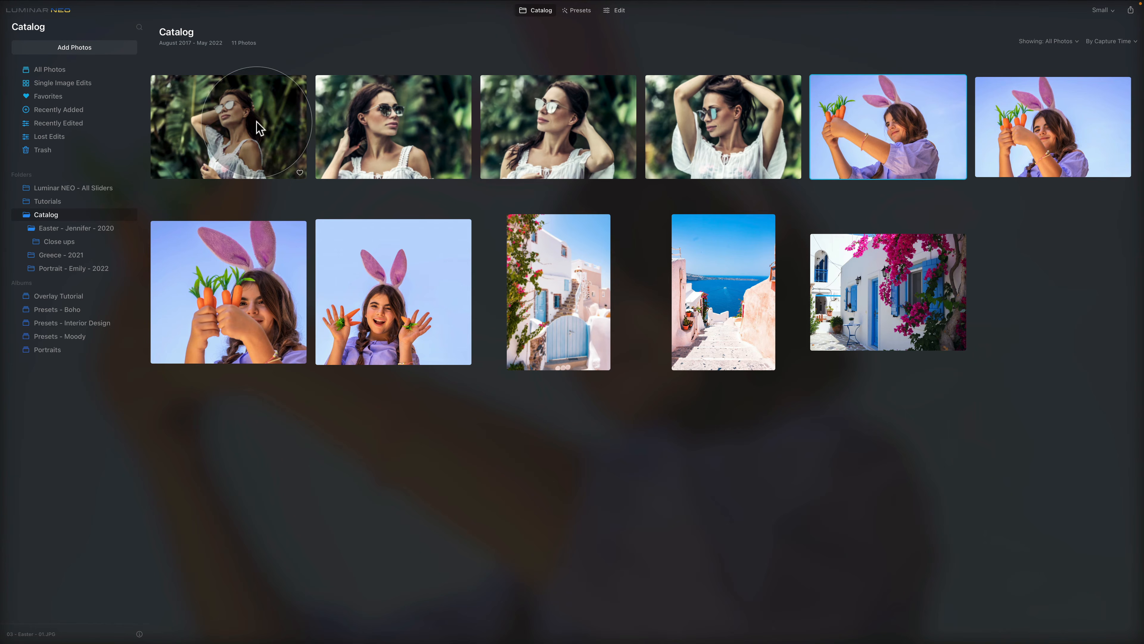
Step: Flag the first portrait photo in the Catalog folder as Favorite
click(253, 131)
right_click(276, 109)
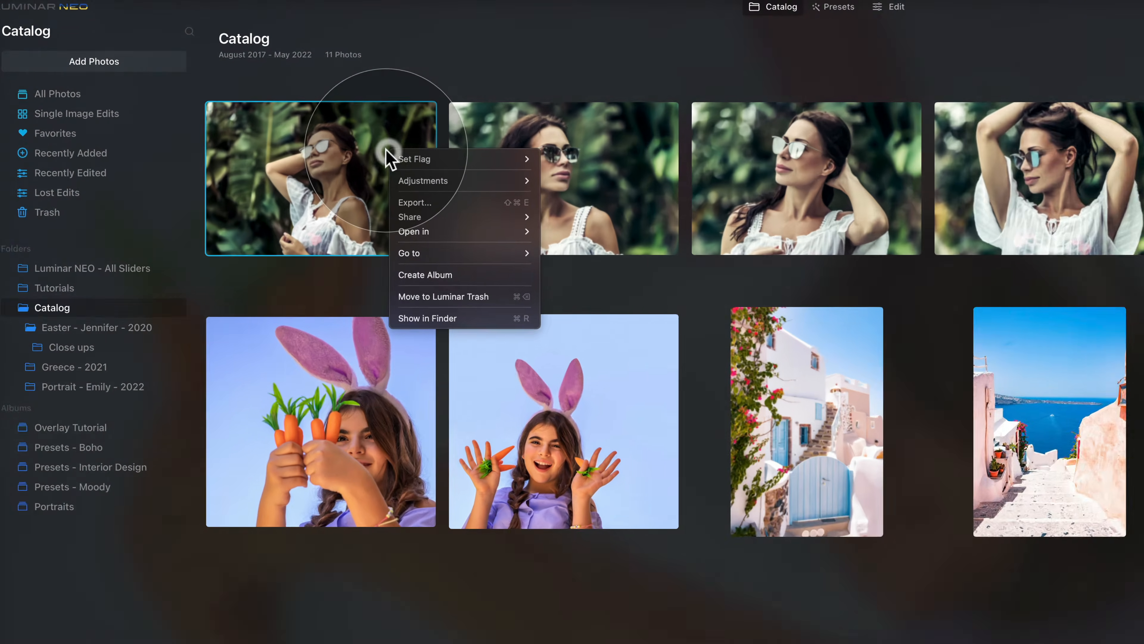
mouse_move(314, 115)
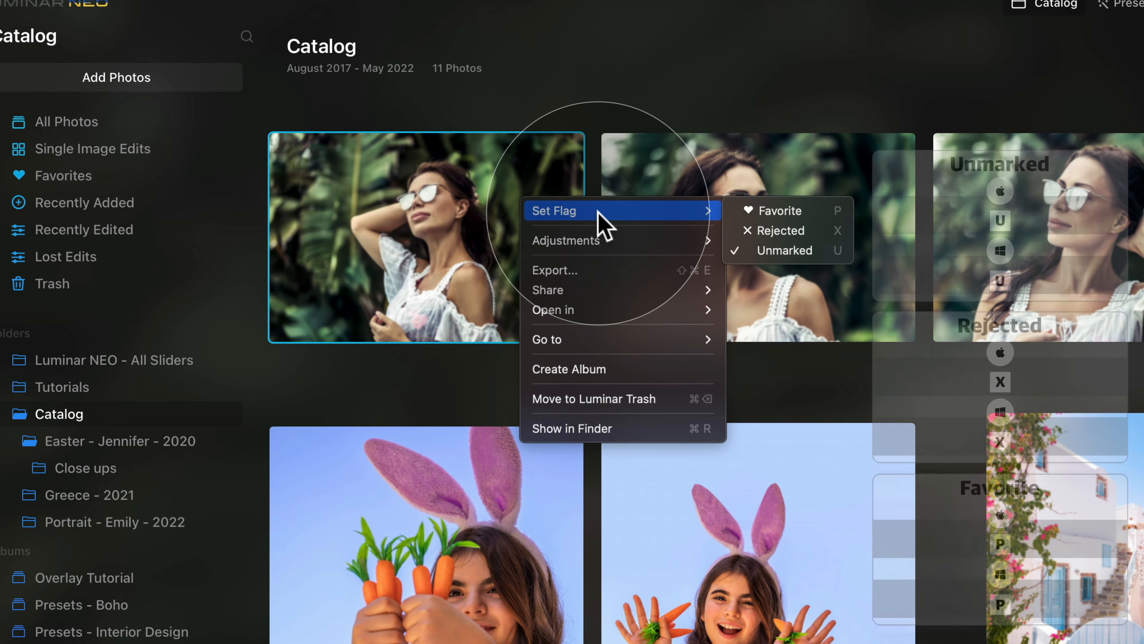
click(811, 212)
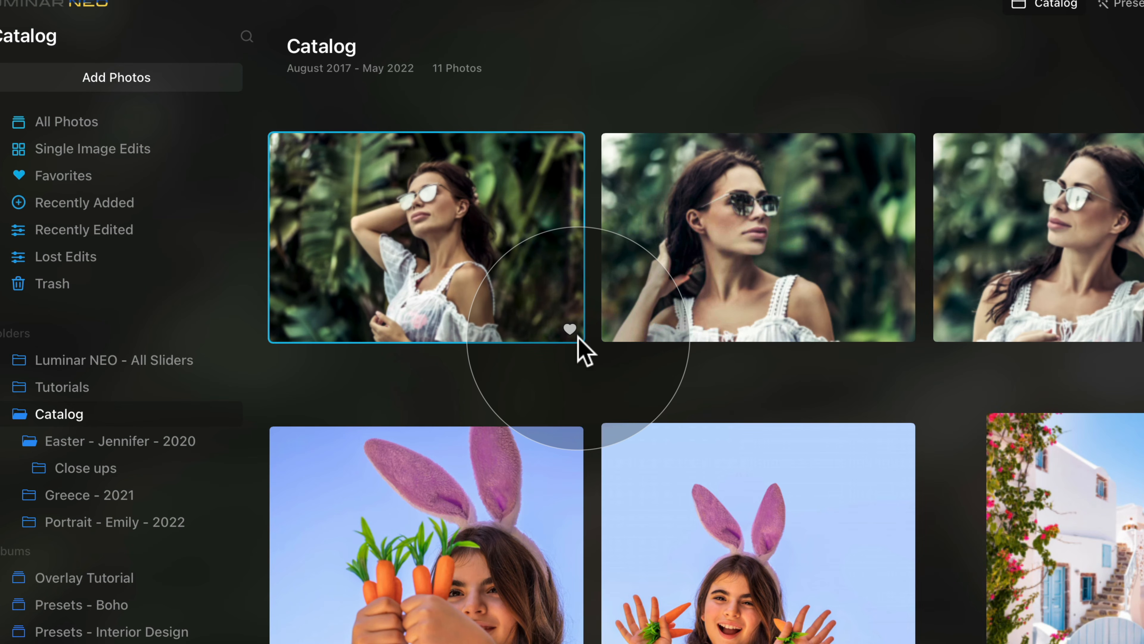
Step: Change the first portrait's flag to Rejected, and reset it to Unmarked
right_click(478, 227)
mouse_move(518, 243)
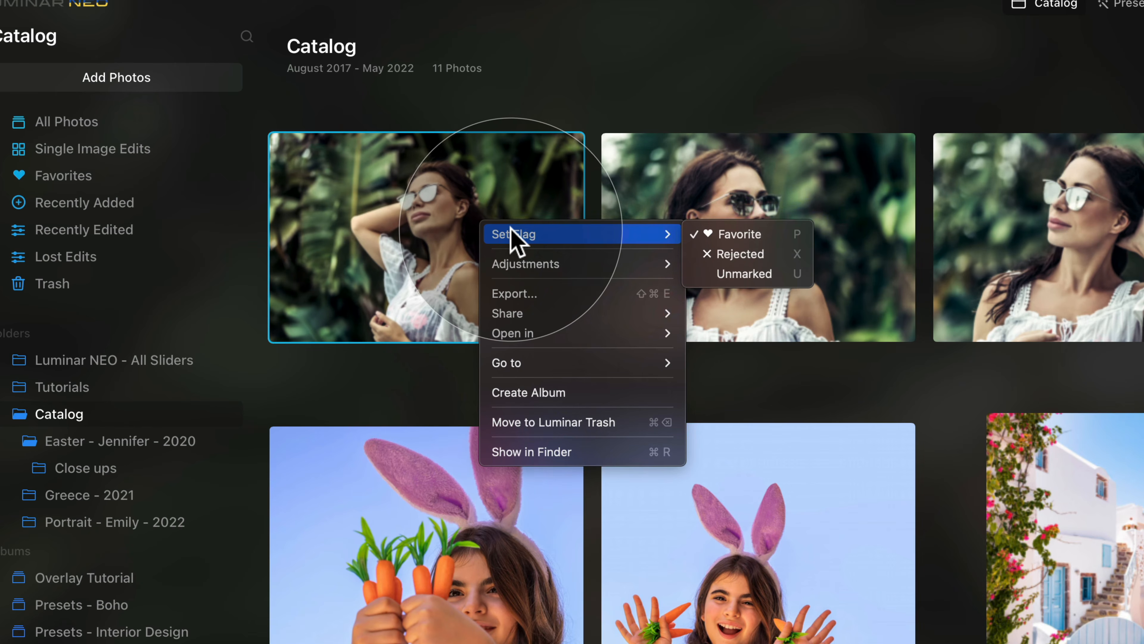
click(785, 257)
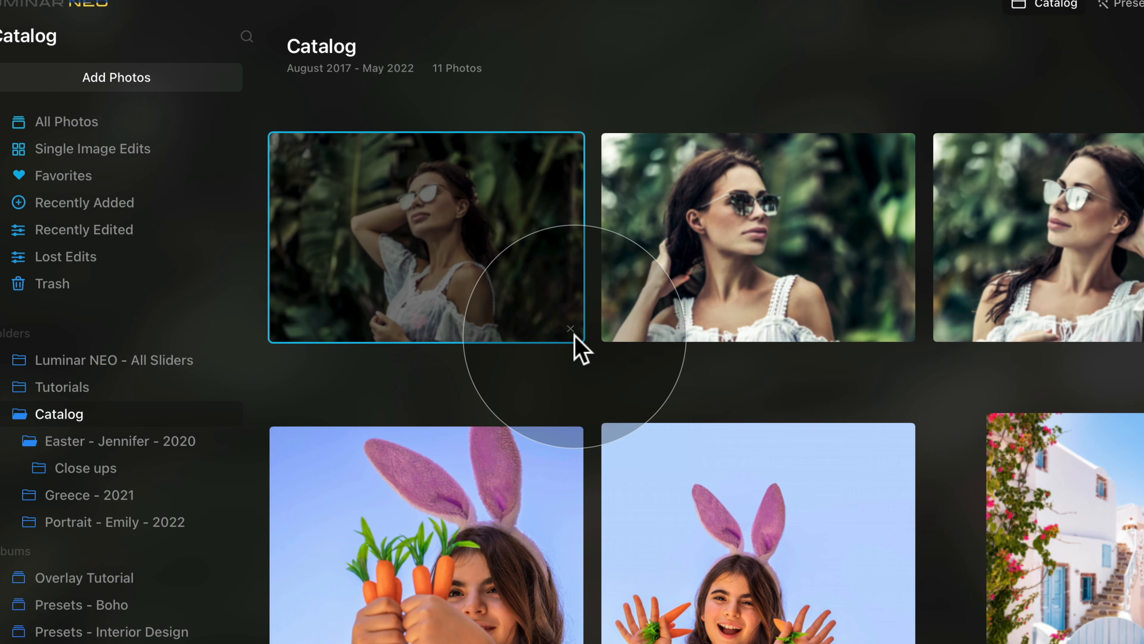
right_click(533, 183)
mouse_move(555, 194)
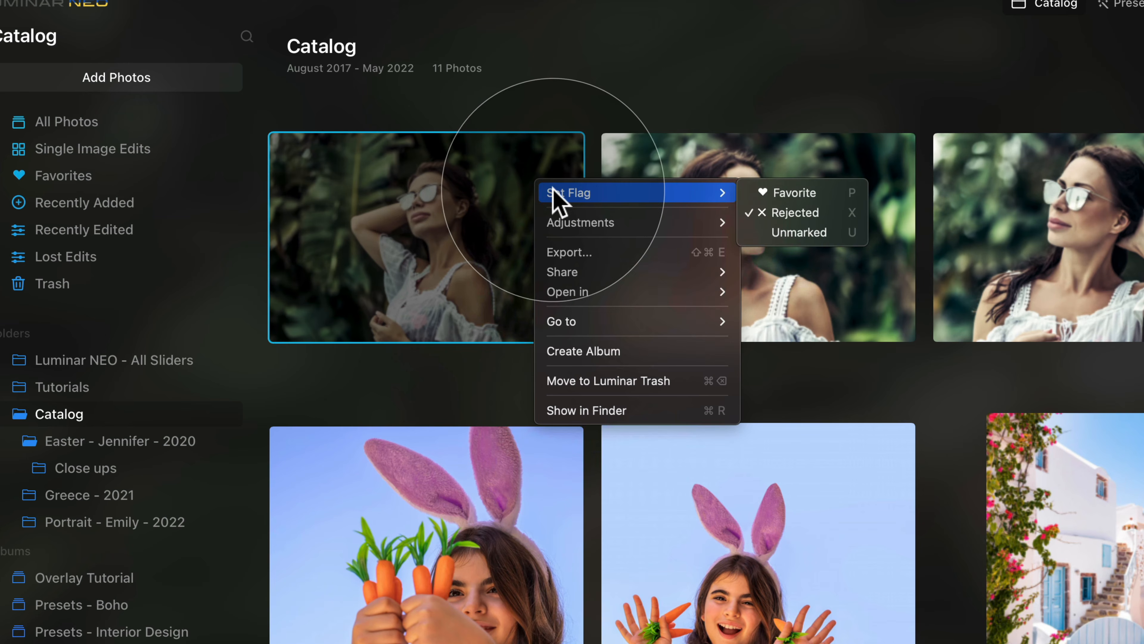
click(840, 235)
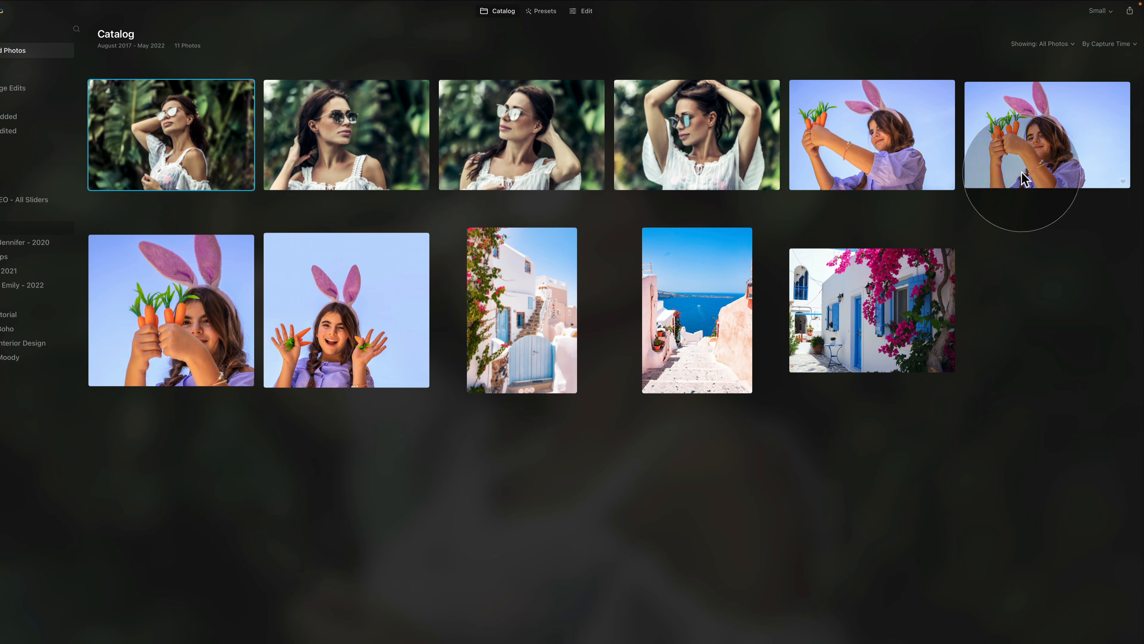
Step: Mark the first and third portraits, the first Easter photo and the Greek stairway photo as favorites
click(247, 183)
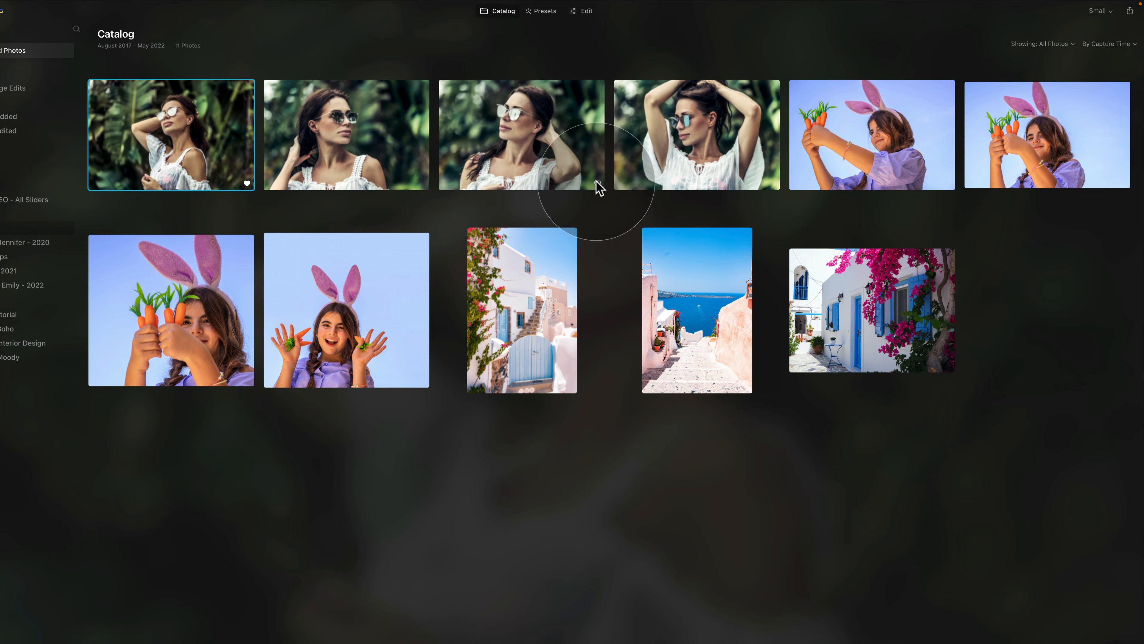
click(597, 183)
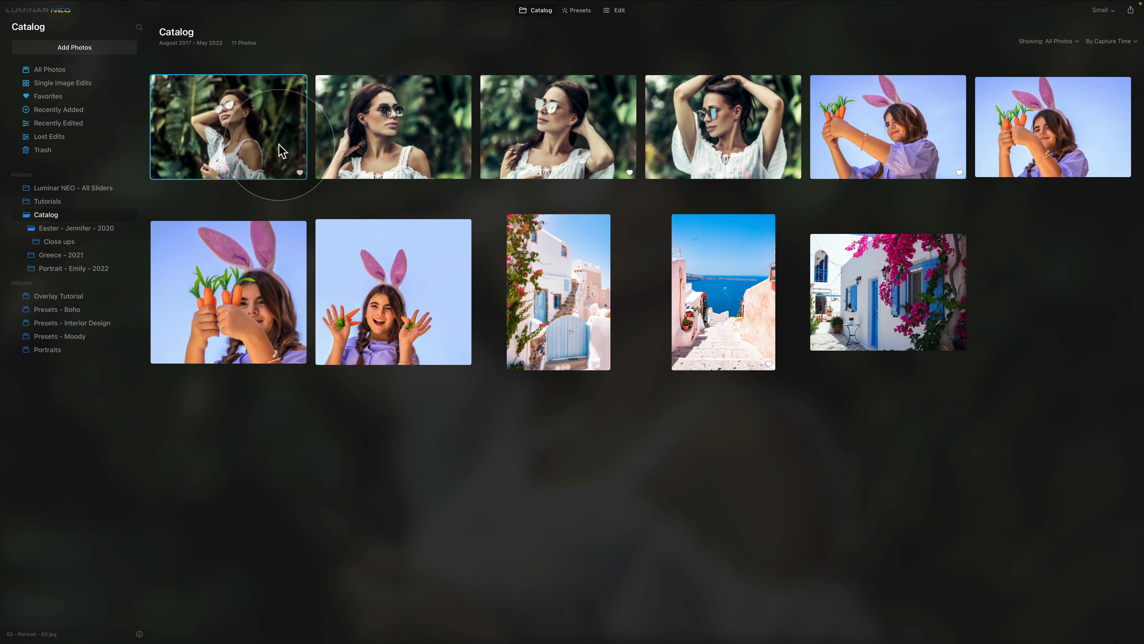
Step: View the Favorites collection, return to the Catalog folder, and filter it by Favorites before showing All Photos again
click(96, 96)
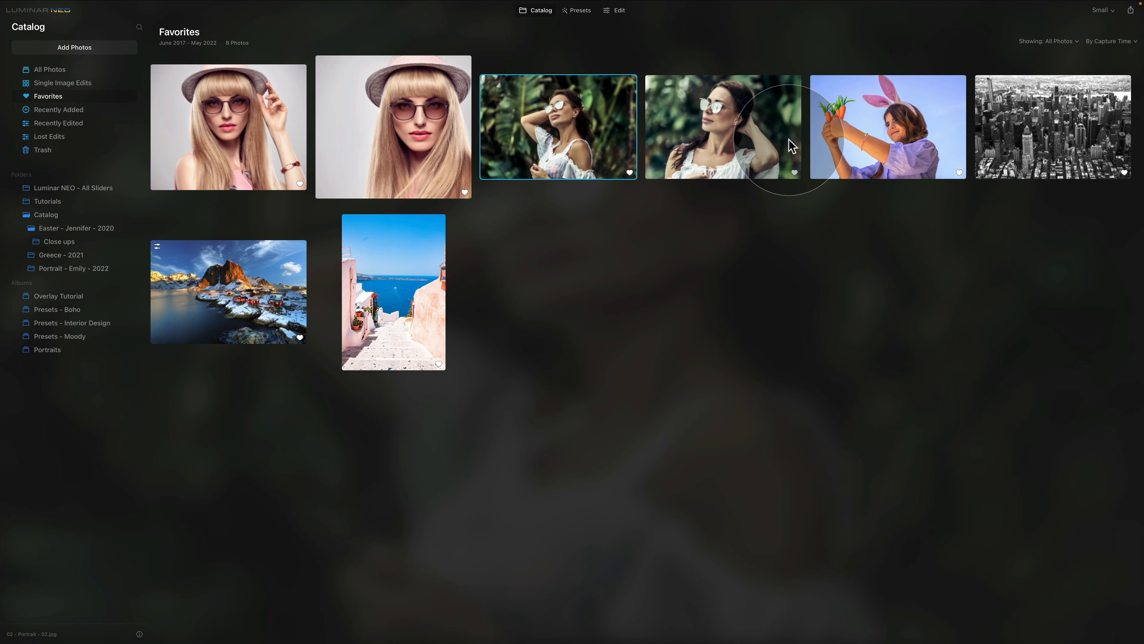
click(100, 215)
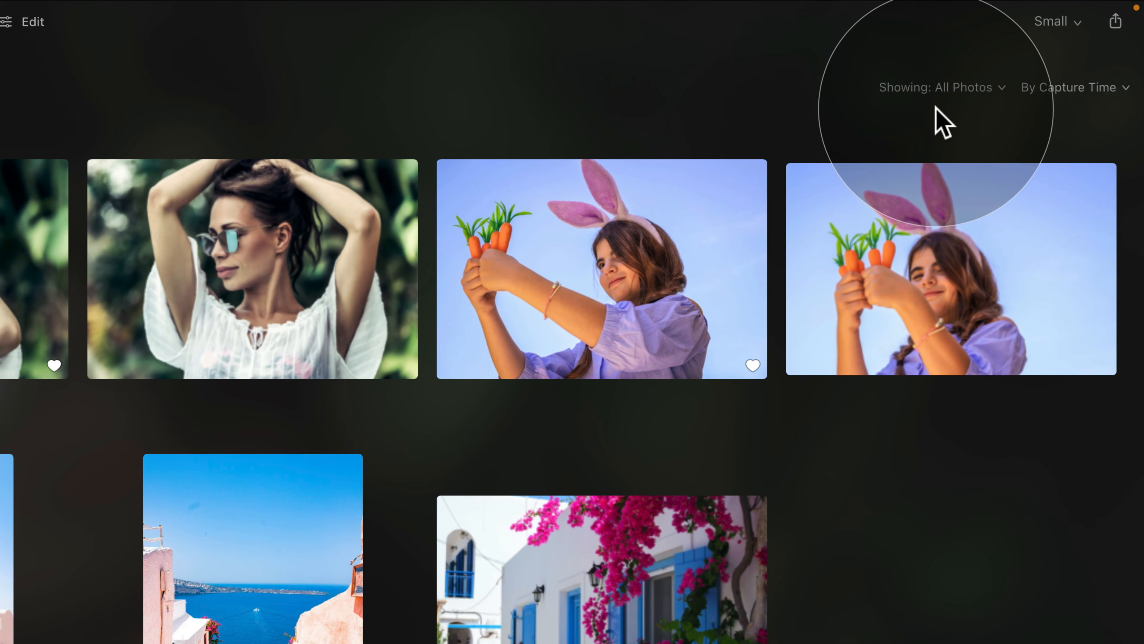
click(1002, 88)
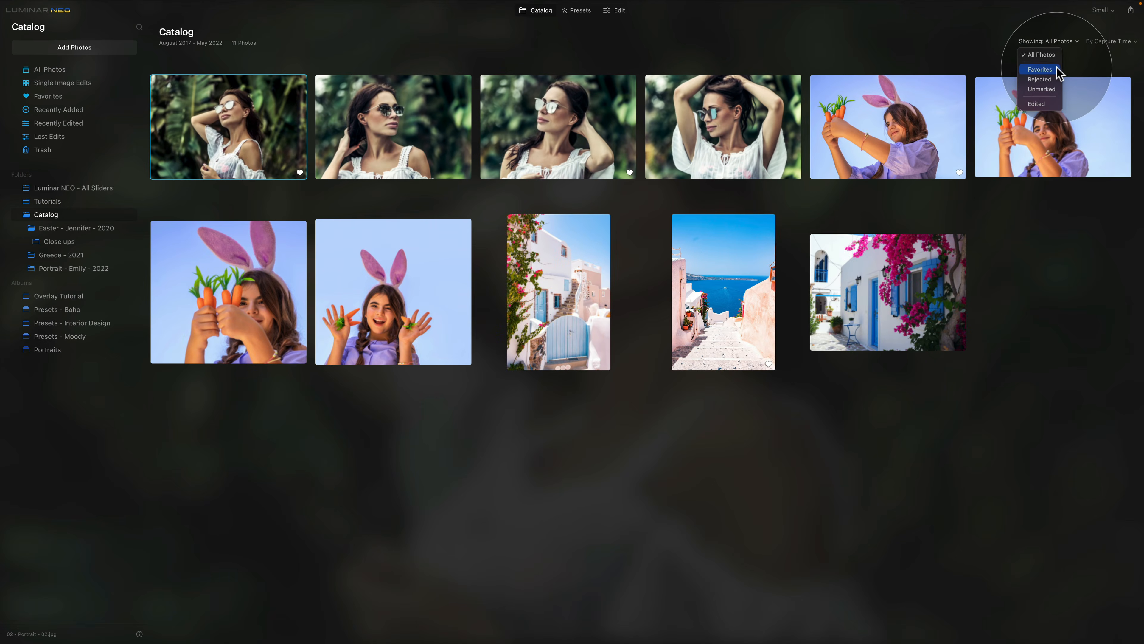
click(1057, 70)
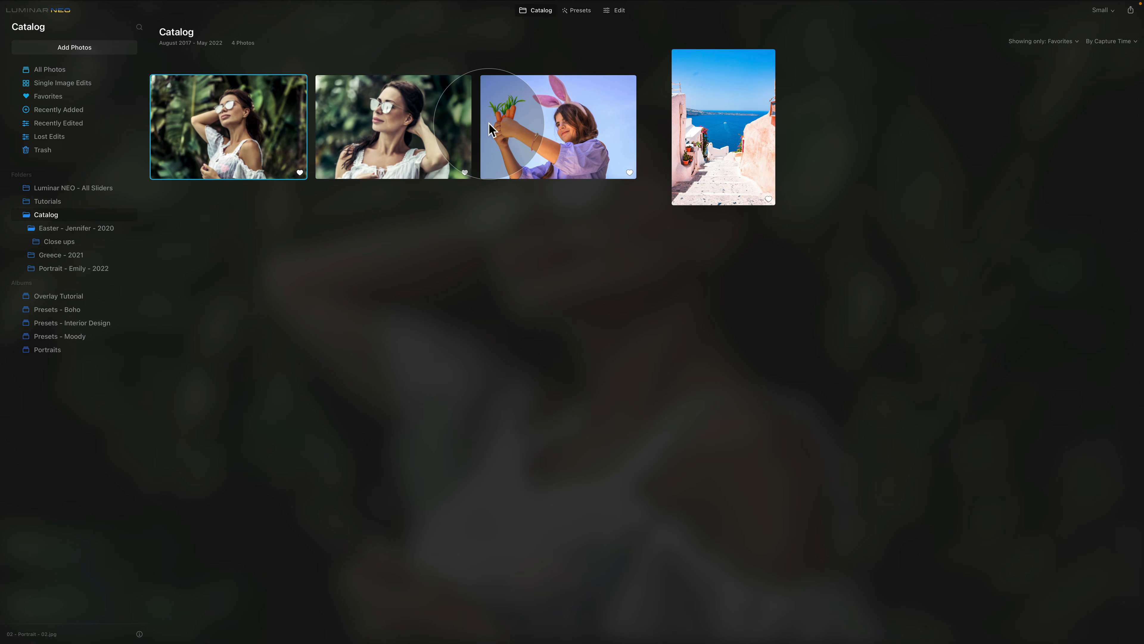
click(1073, 42)
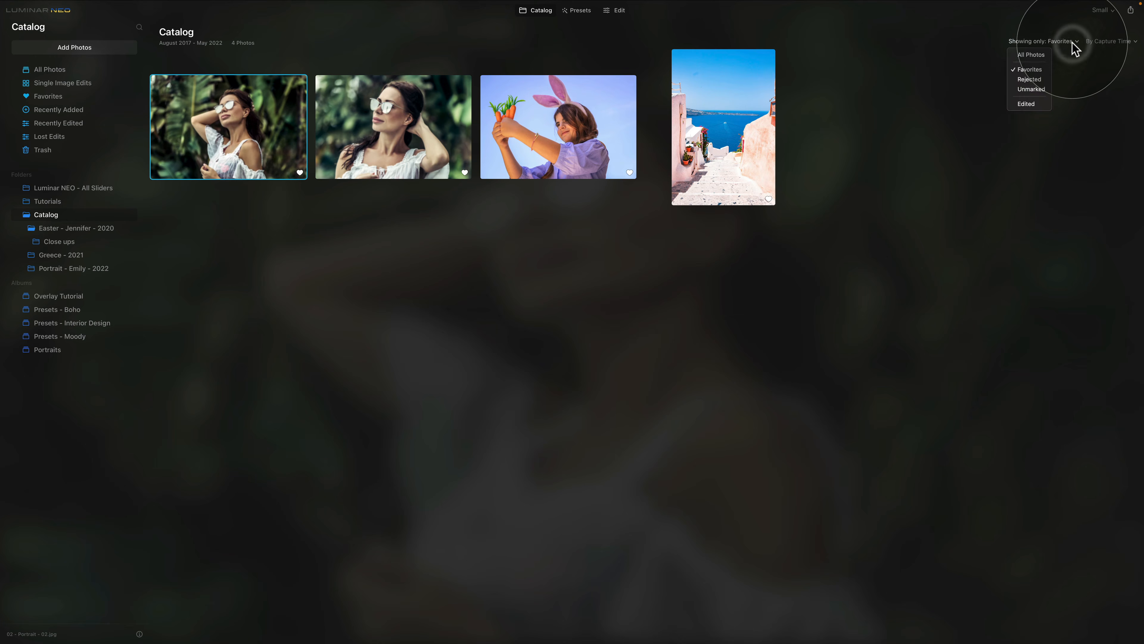
click(1046, 56)
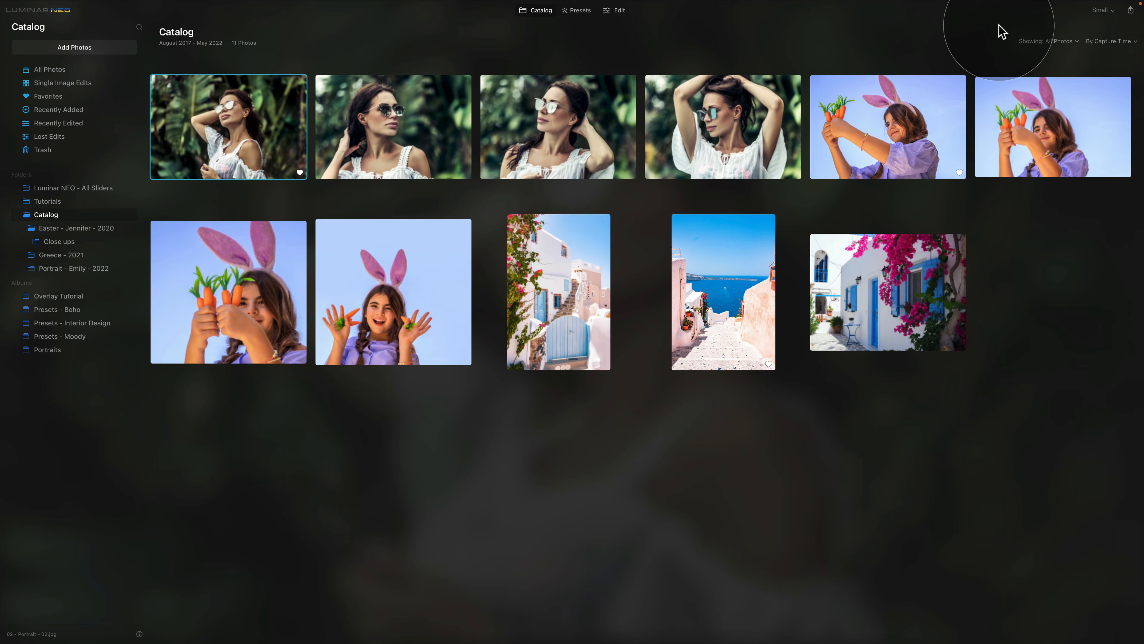
Step: Flag the second and third portraits and the Greek photo with the pink flowers and blue door as Rejected
click(396, 108)
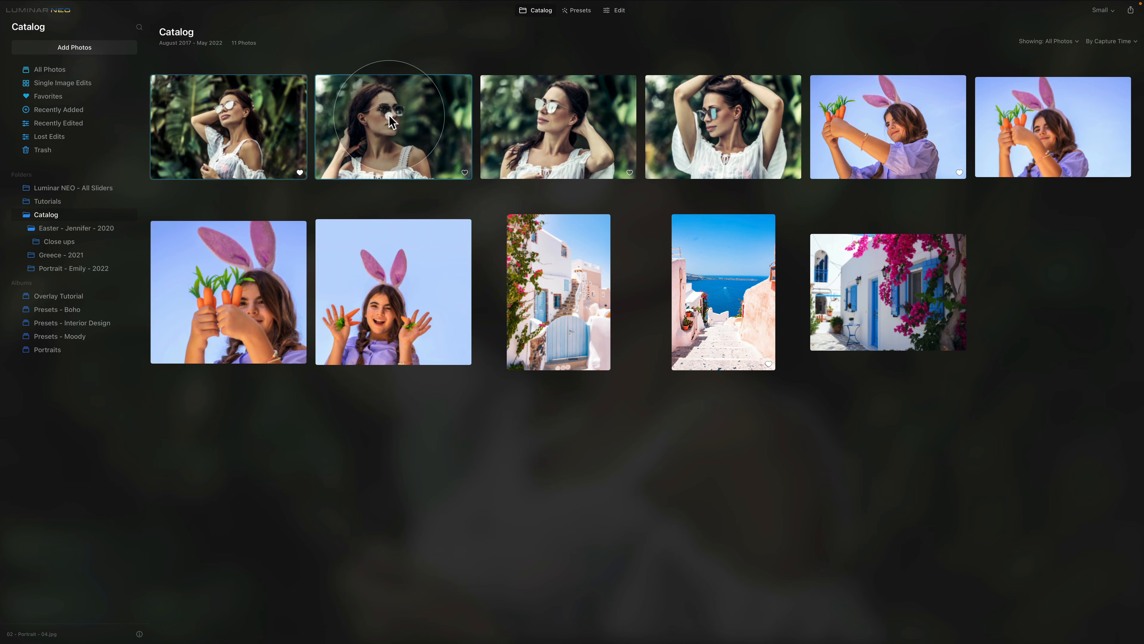
right_click(433, 110)
click(565, 121)
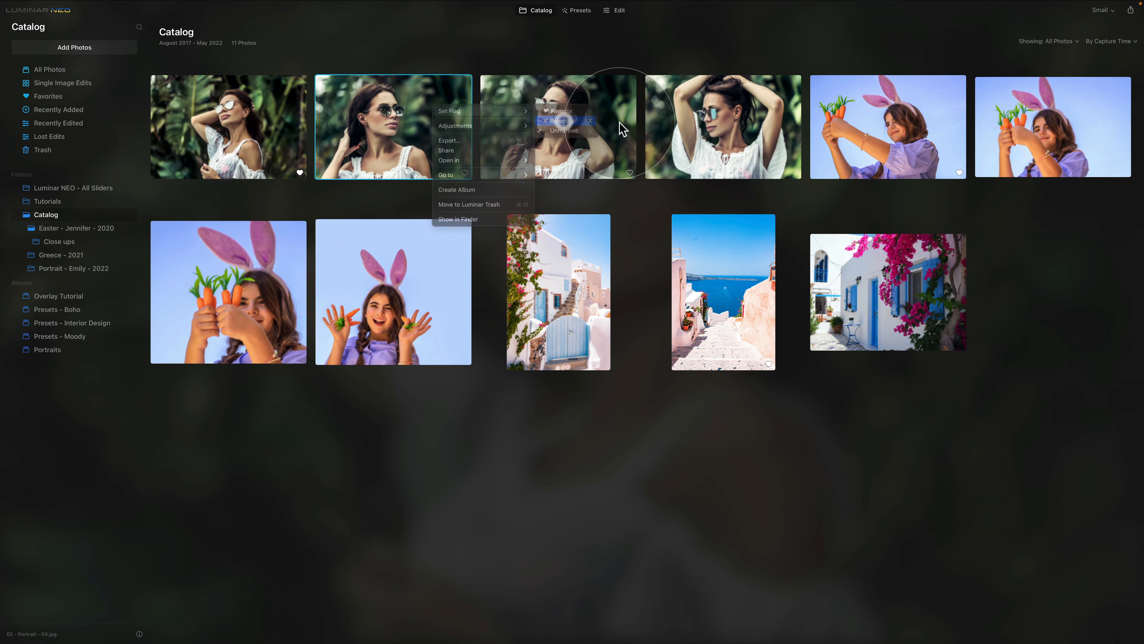
right_click(625, 120)
mouse_move(671, 120)
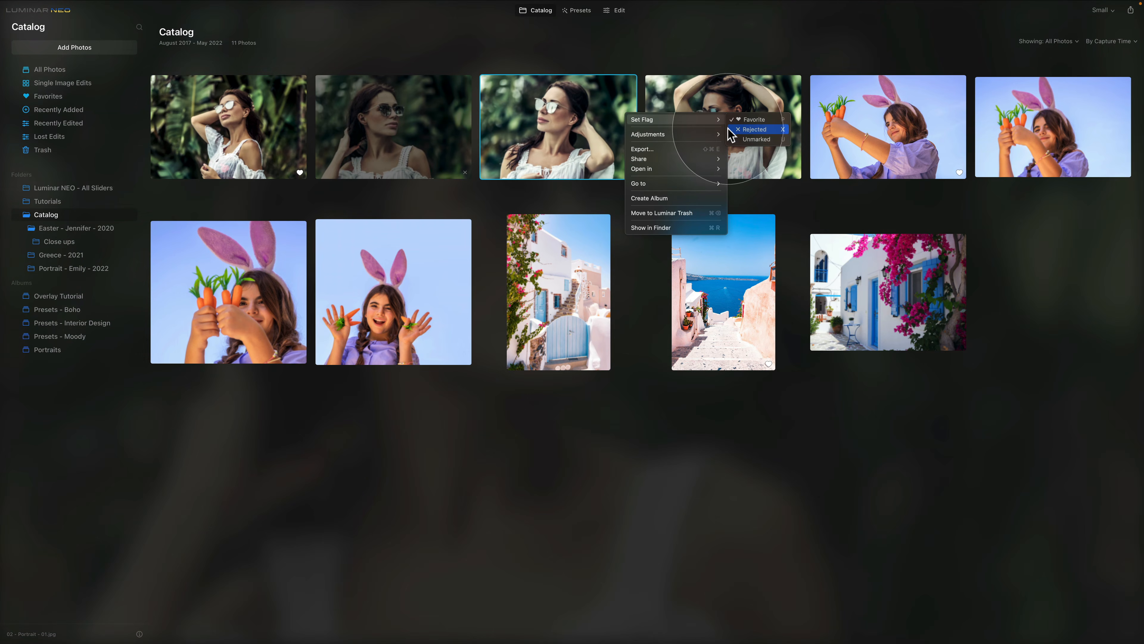
click(736, 130)
right_click(890, 267)
mouse_move(968, 274)
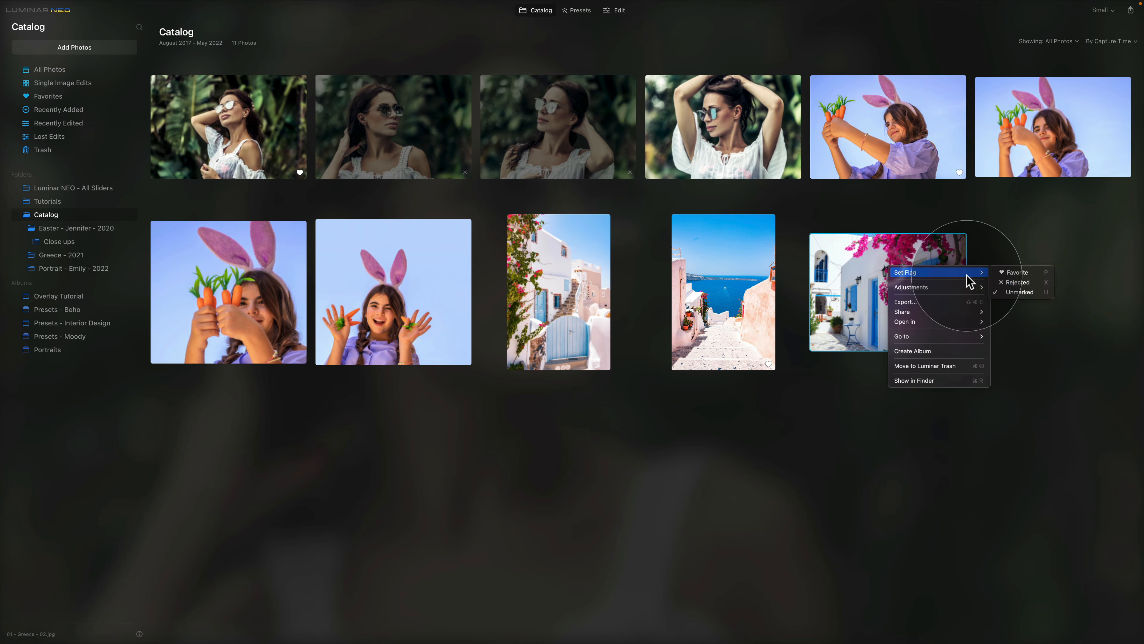
click(1018, 282)
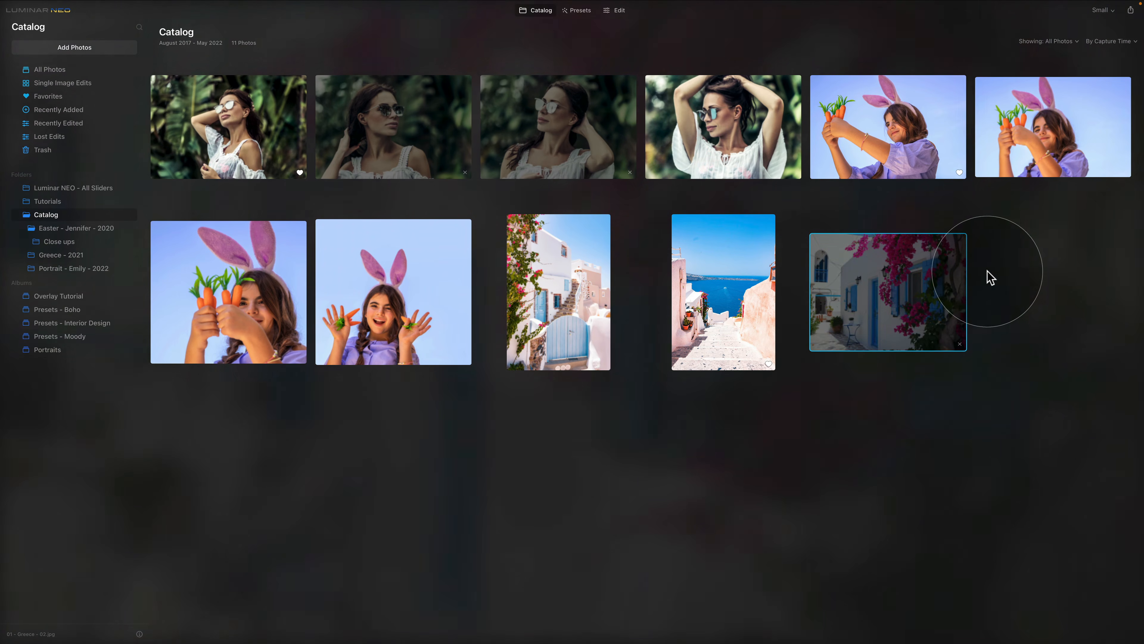
Step: Filter the Catalog folder to show only Rejected, only Unmarked, and only Edited photos in turn
click(1077, 41)
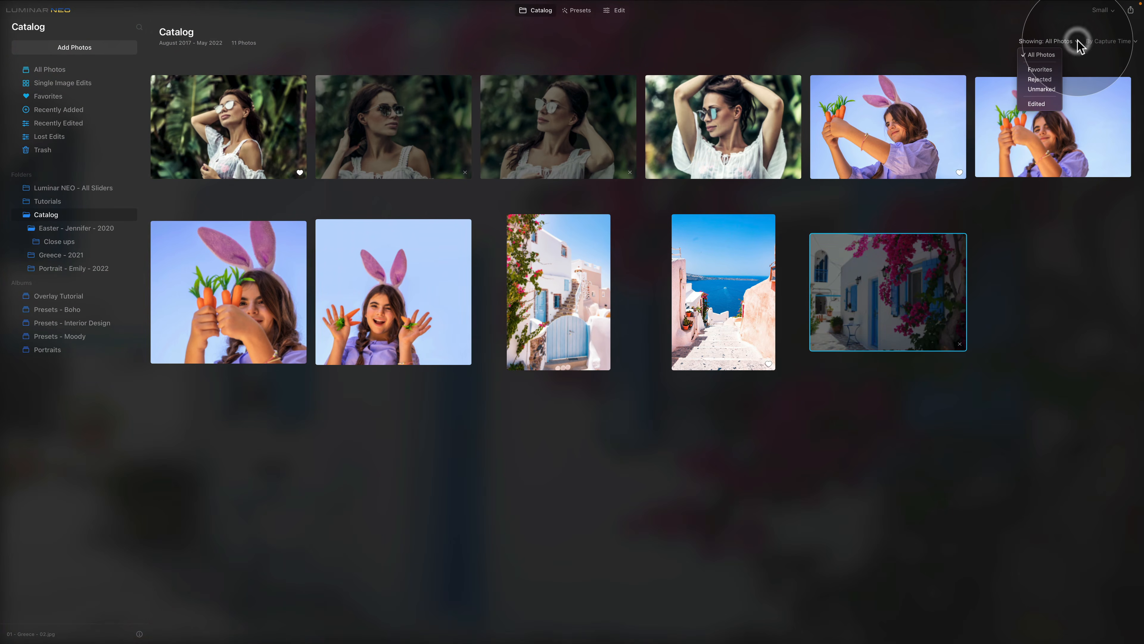
click(1044, 79)
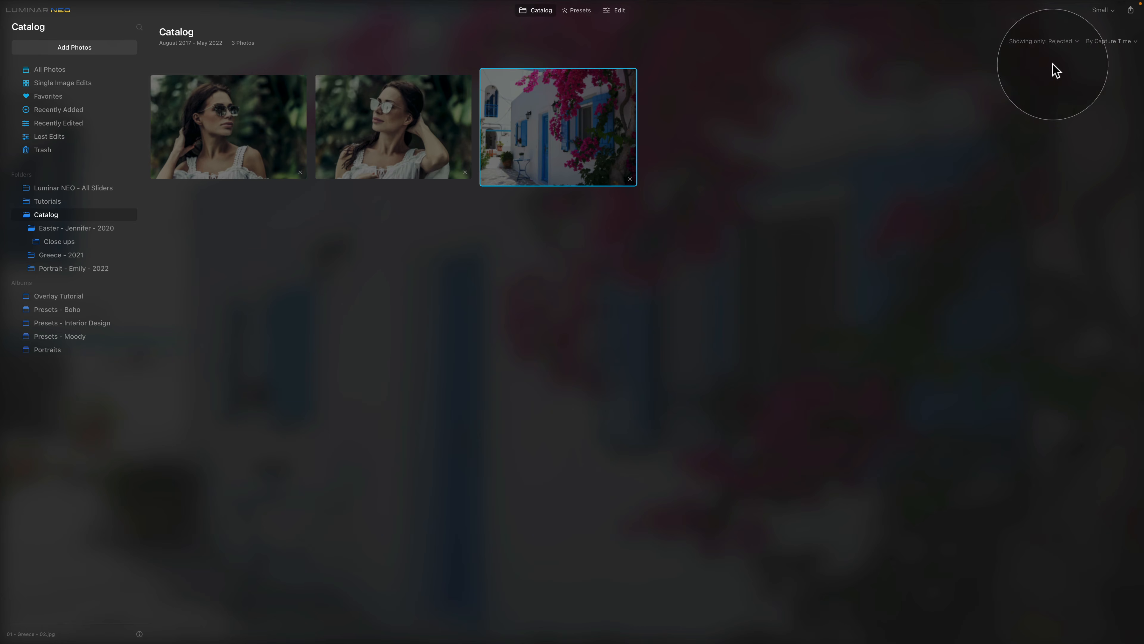
click(1077, 42)
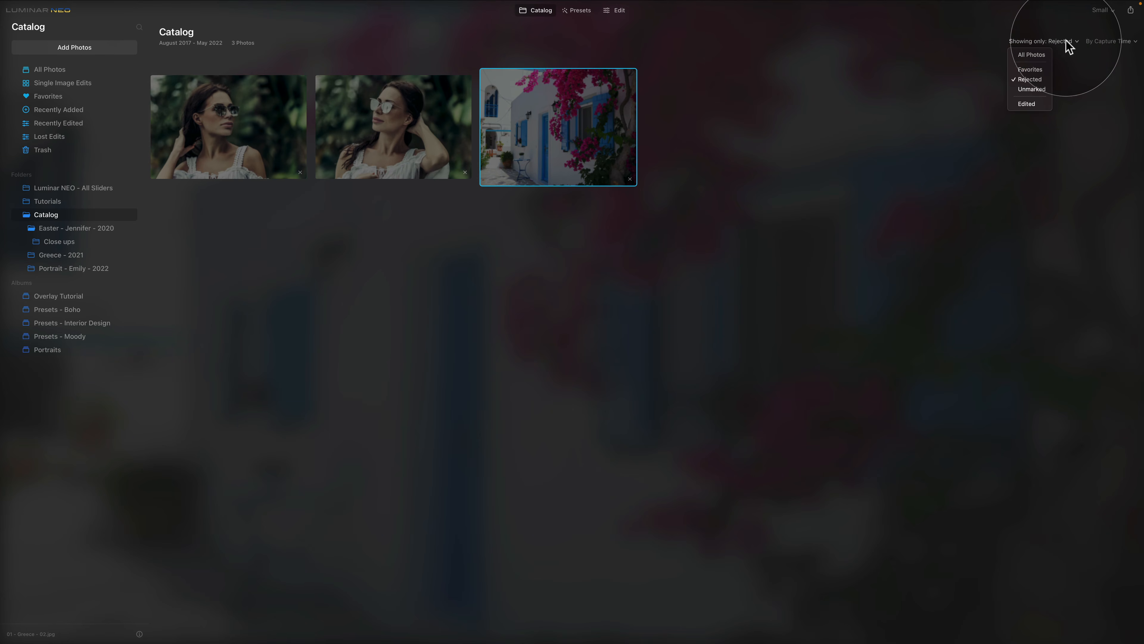
click(1036, 89)
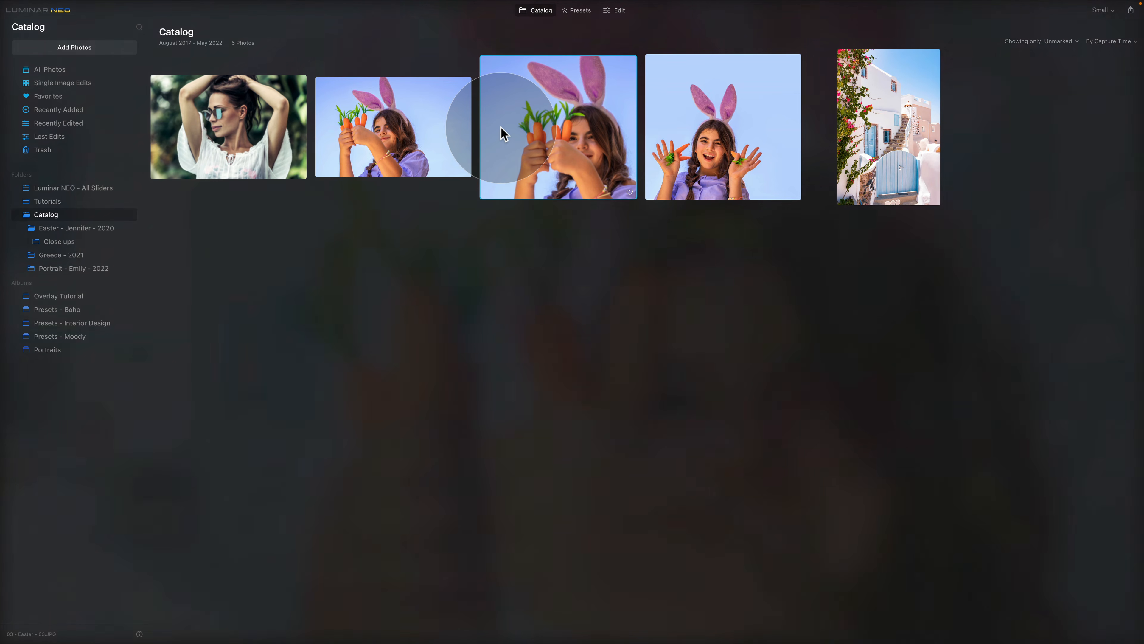
click(1072, 44)
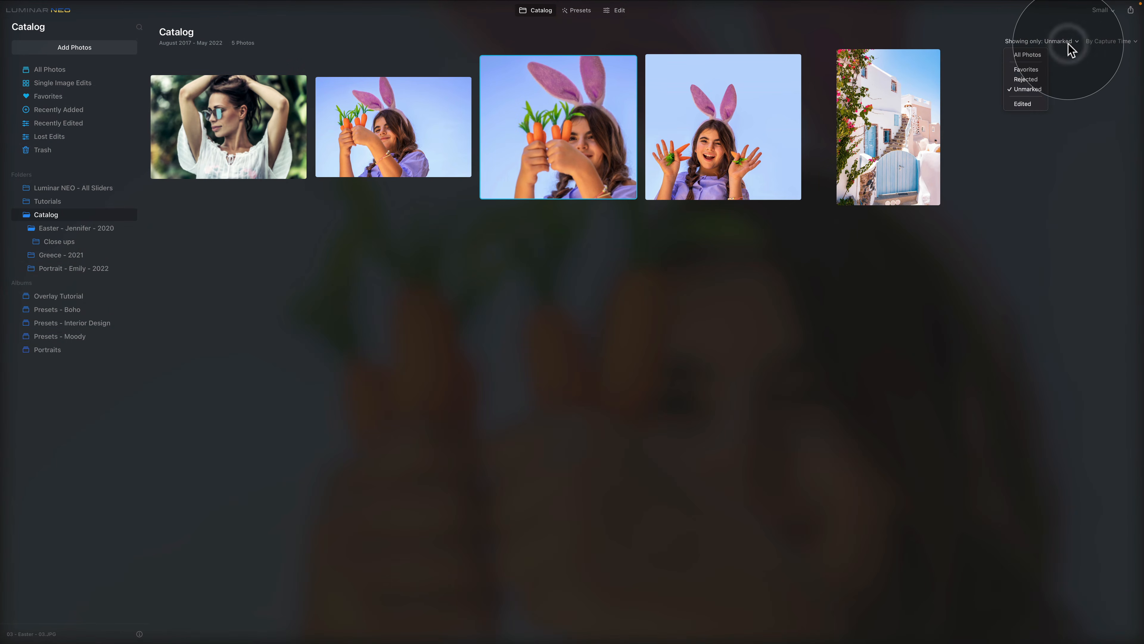
click(1027, 105)
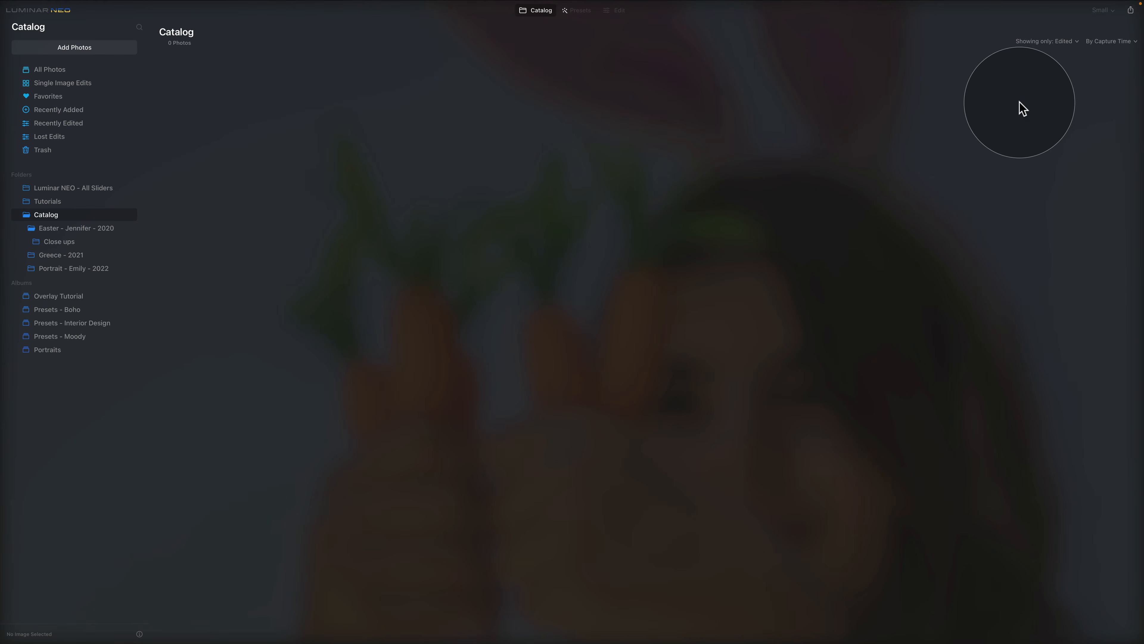
Step: Open All Photos, filter it to show only Edited photos, and return to the Catalog folder
click(67, 71)
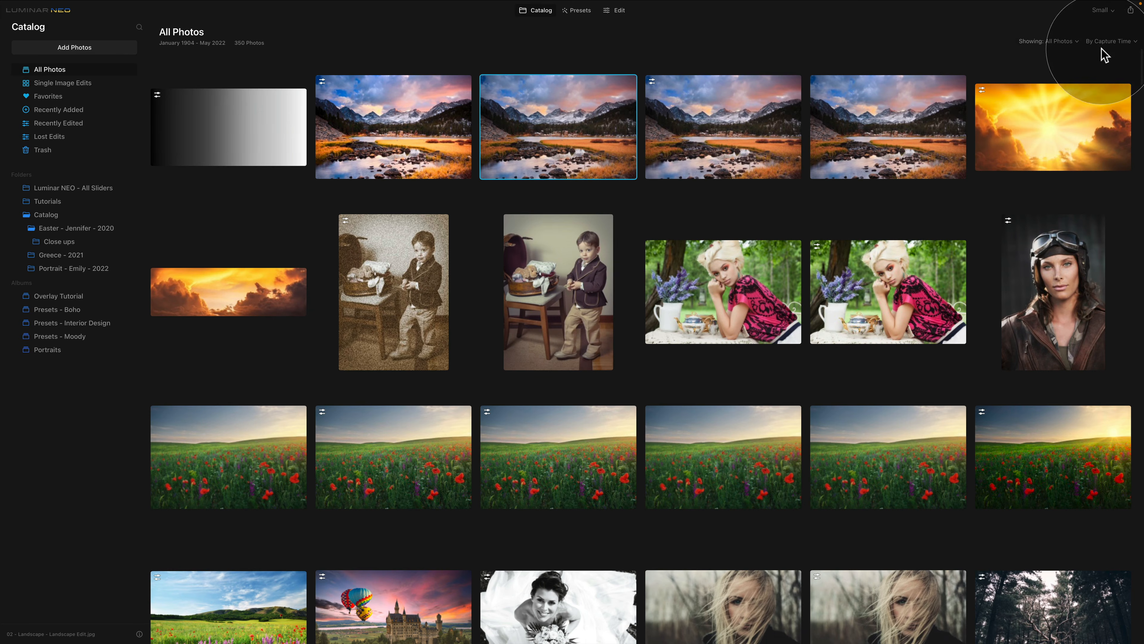
click(1077, 42)
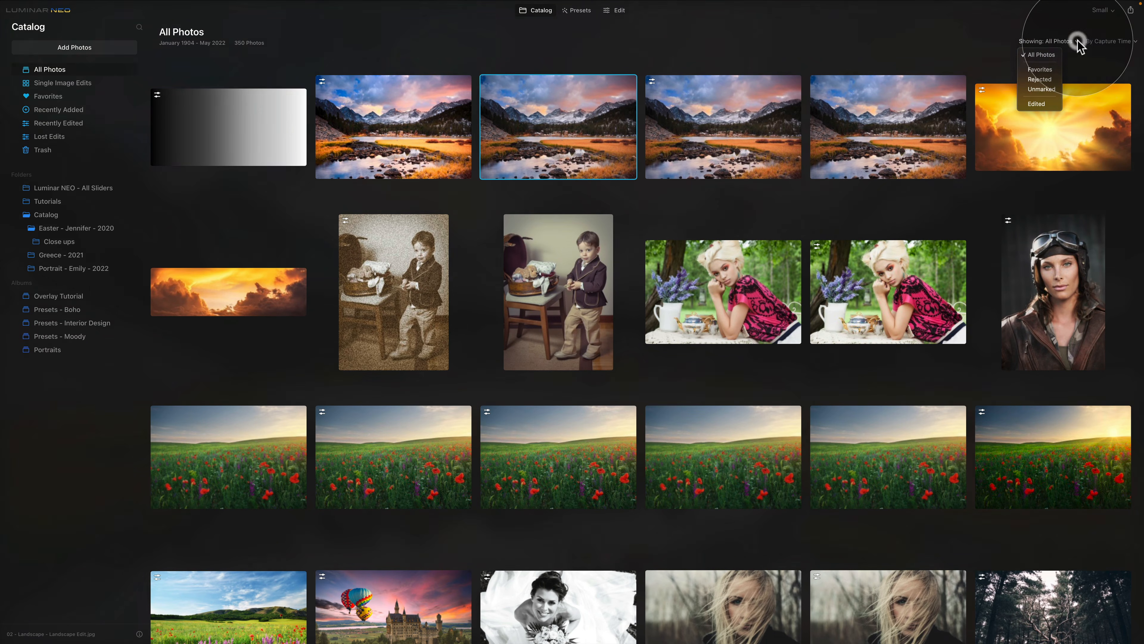
click(1045, 106)
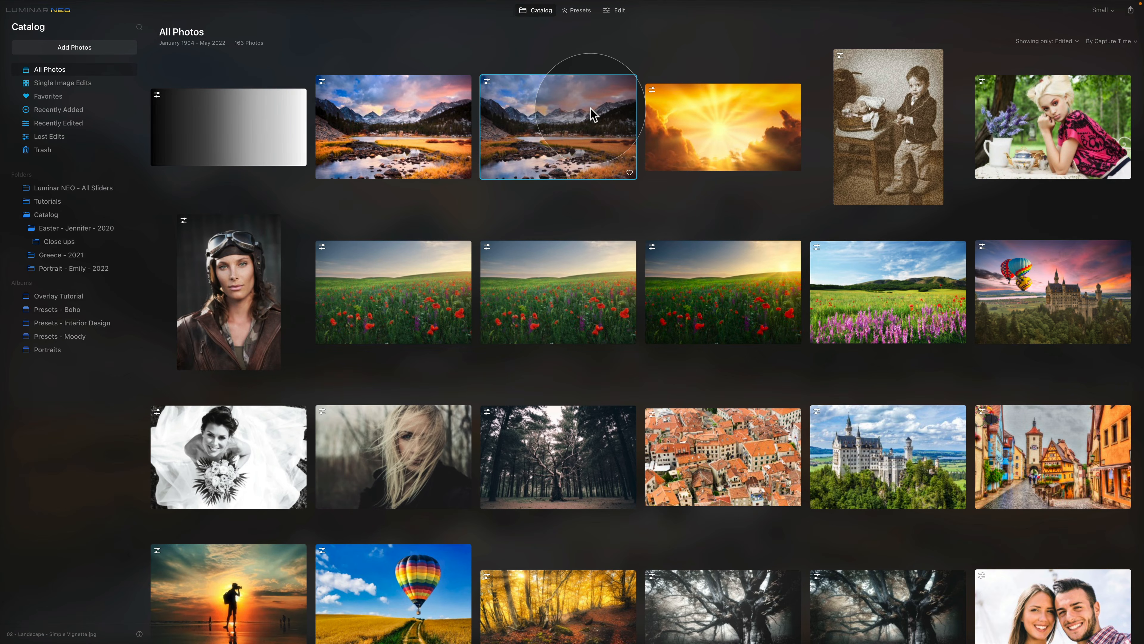
click(88, 215)
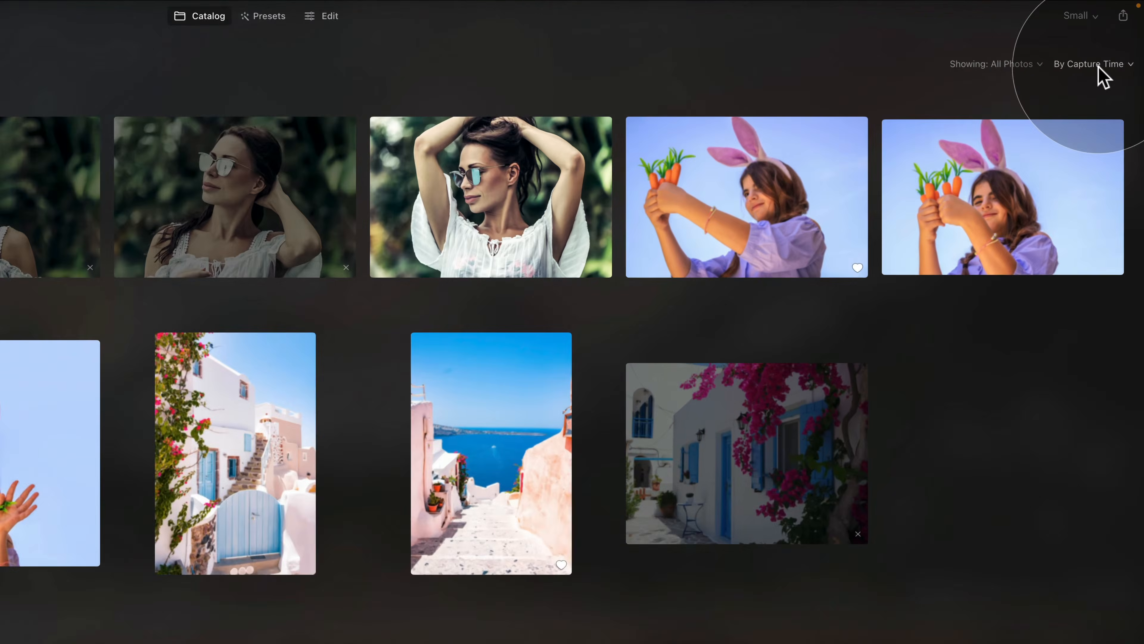
Step: Sort the Catalog folder's photos by Edit Time, File Name and File Type in turn, ending with File Size
click(1111, 41)
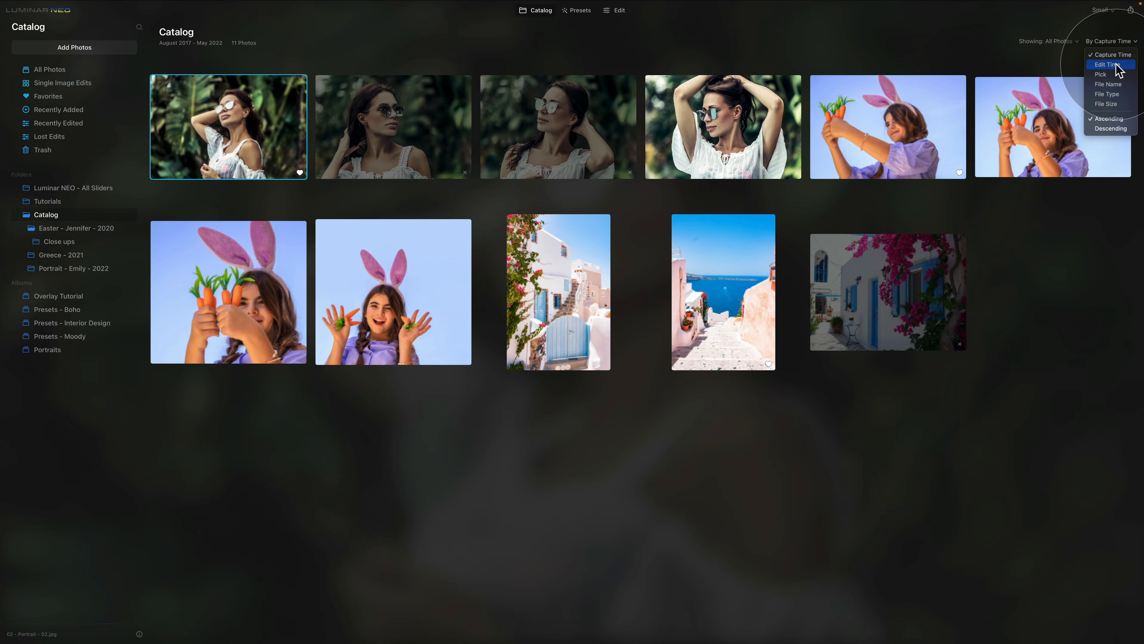
click(1118, 66)
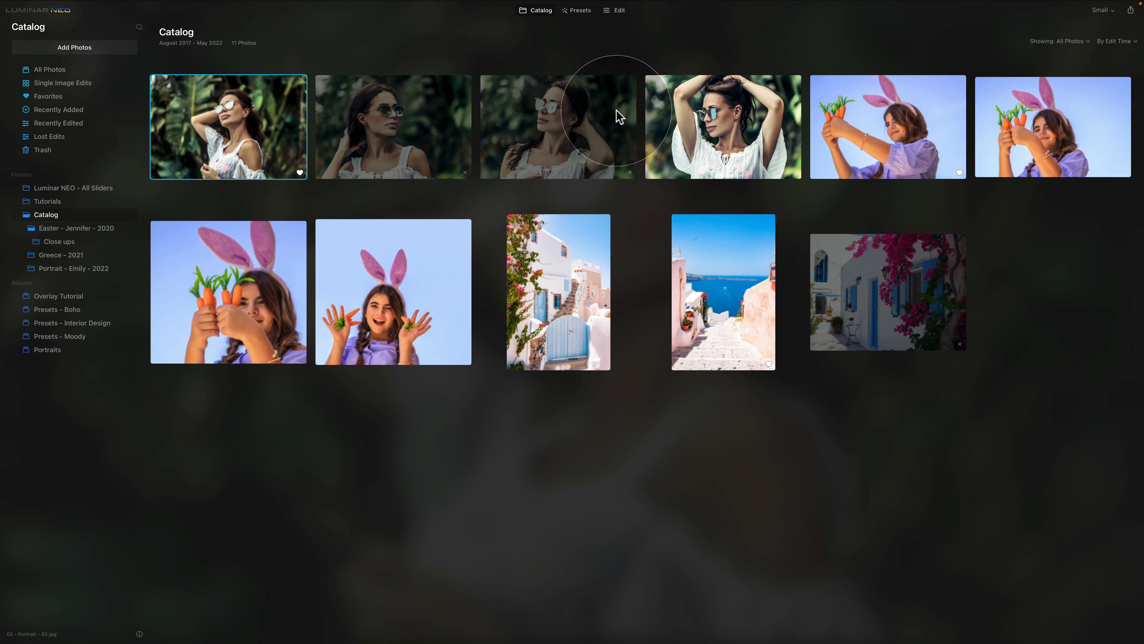
click(1128, 41)
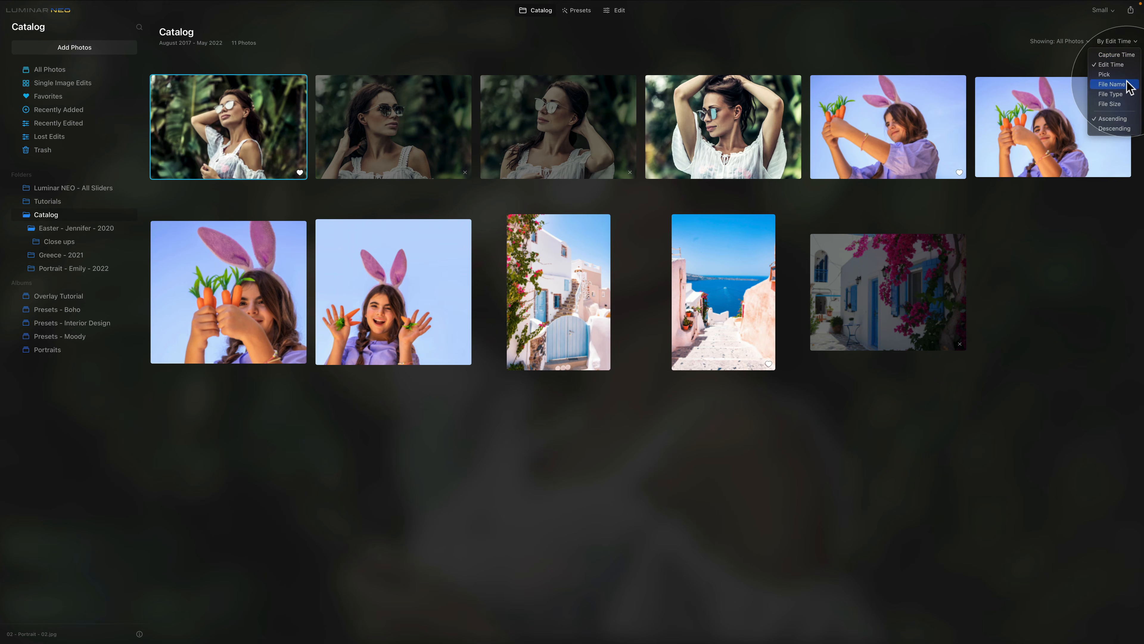
click(1111, 84)
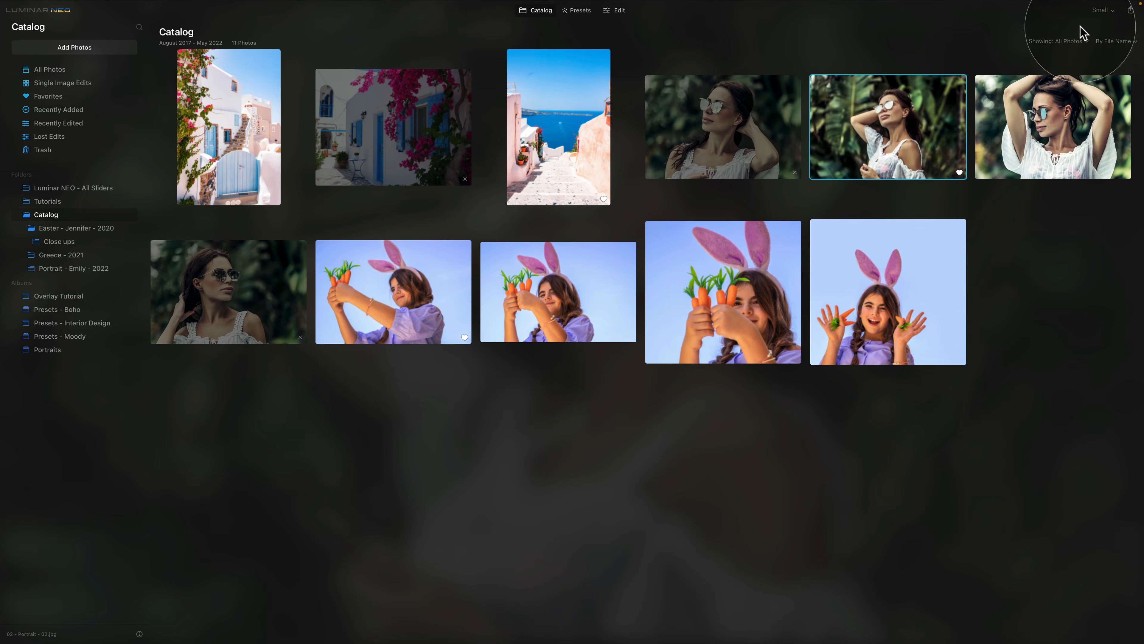
click(1116, 41)
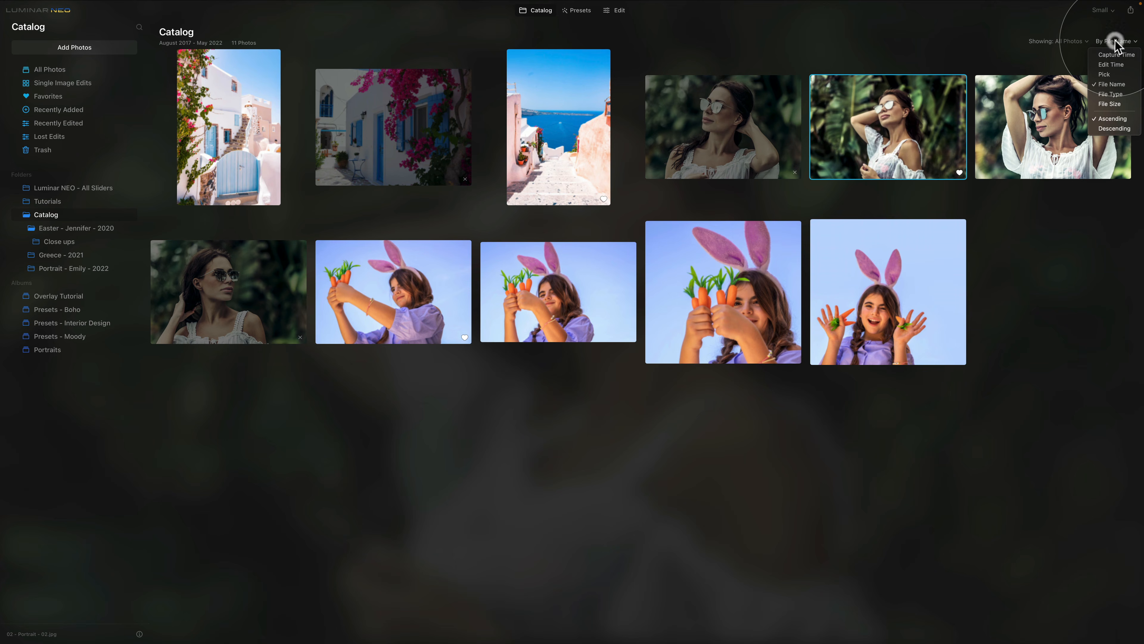
click(1110, 94)
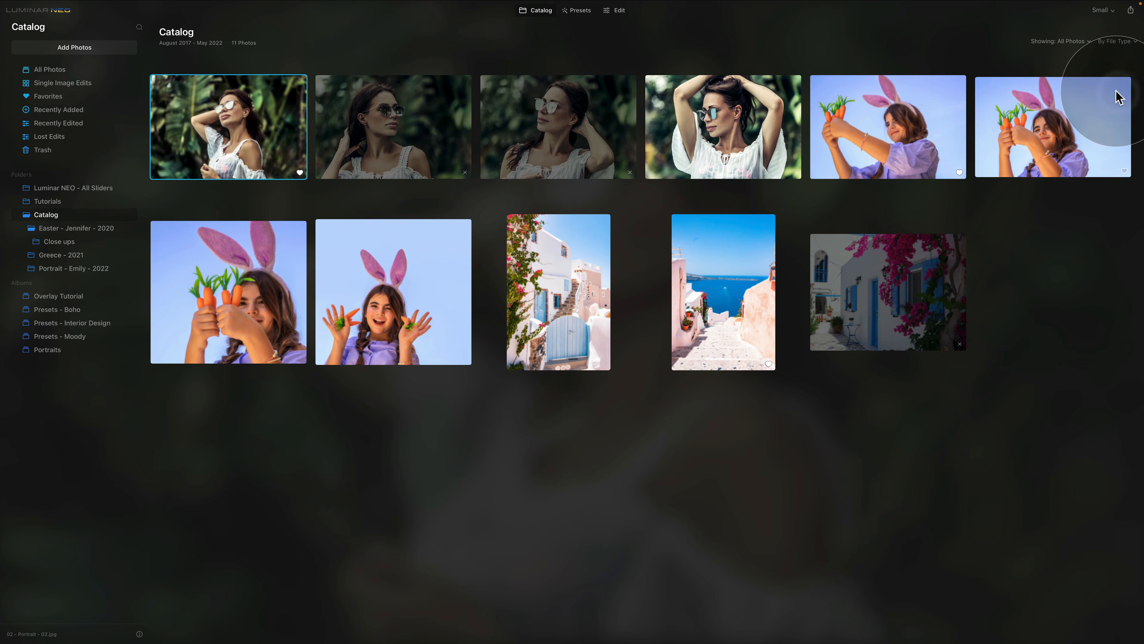
click(1122, 41)
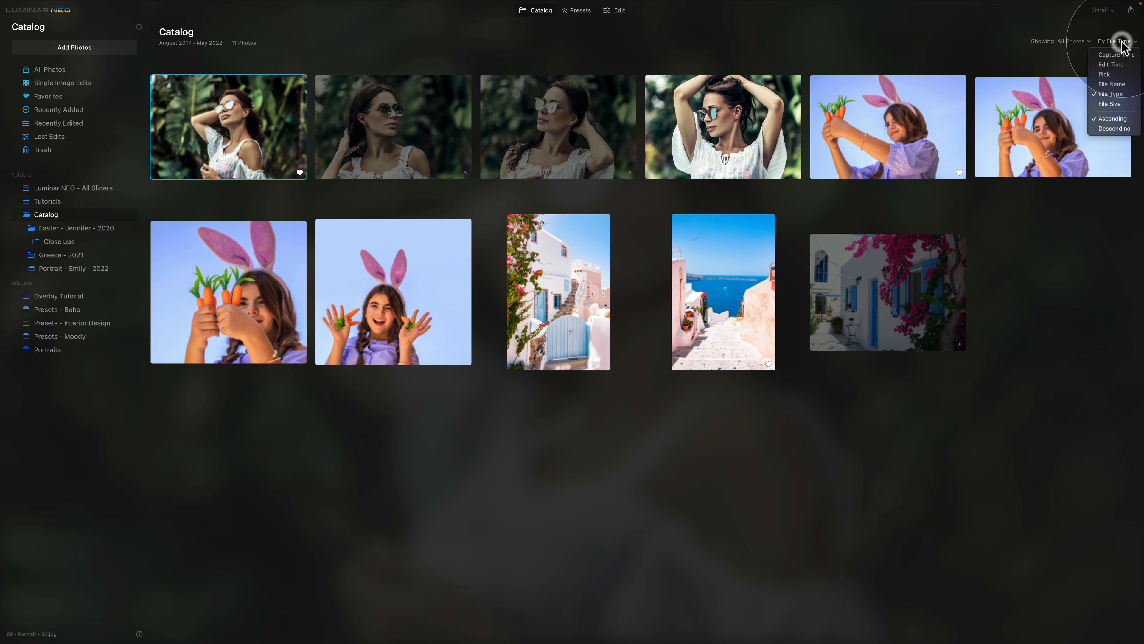
click(1117, 104)
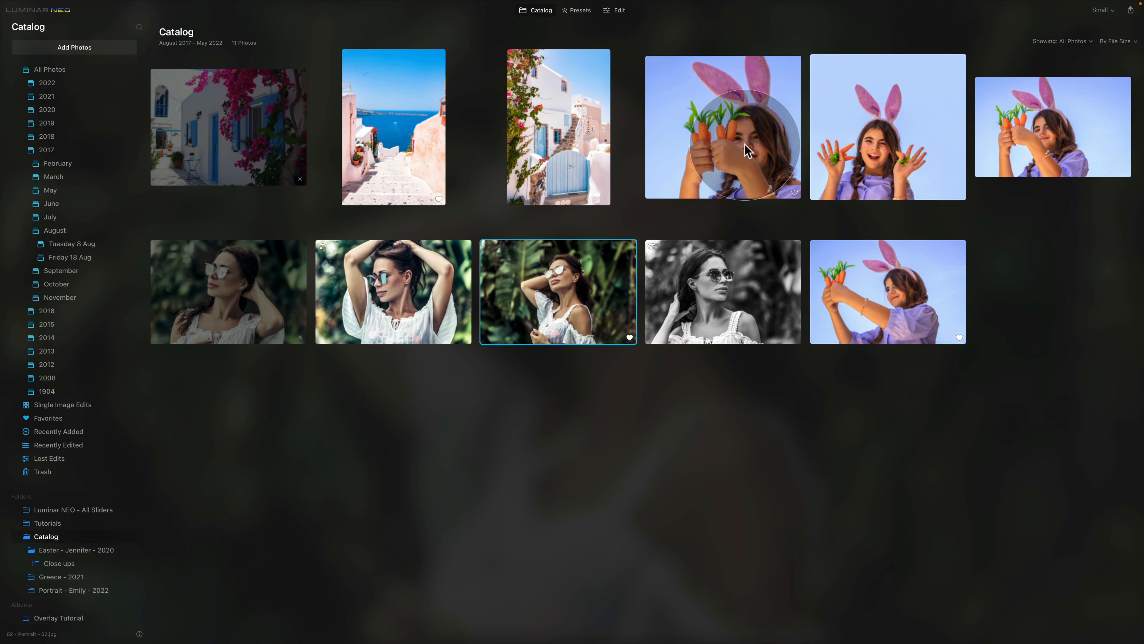
Step: Show the flag options for the photo 02 - Portrait - 02.jpg
right_click(602, 285)
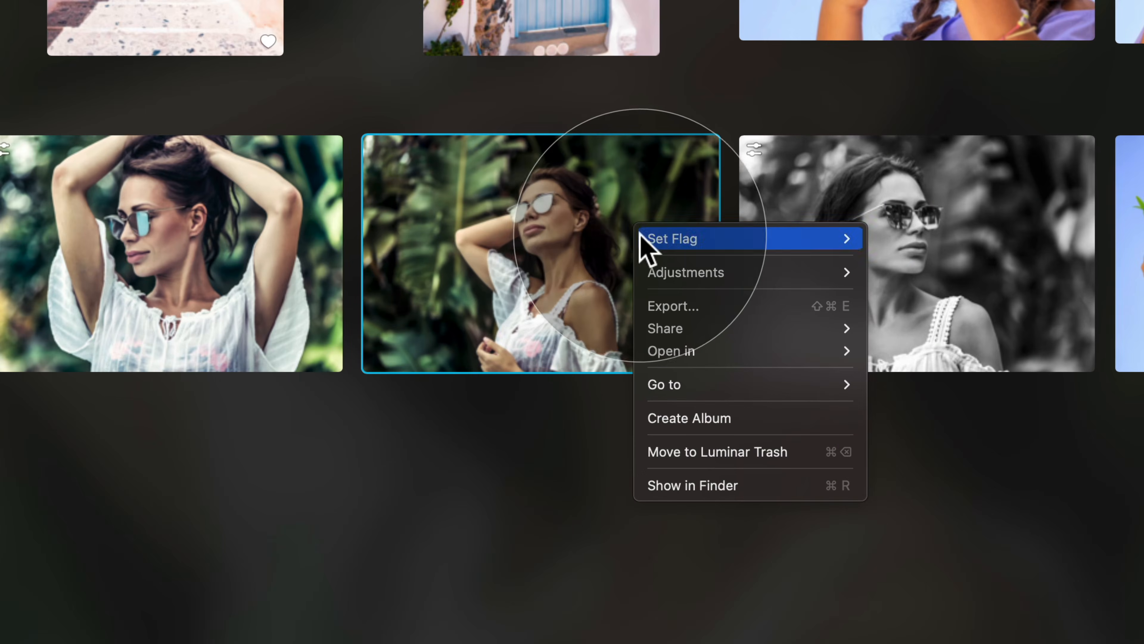
mouse_move(663, 288)
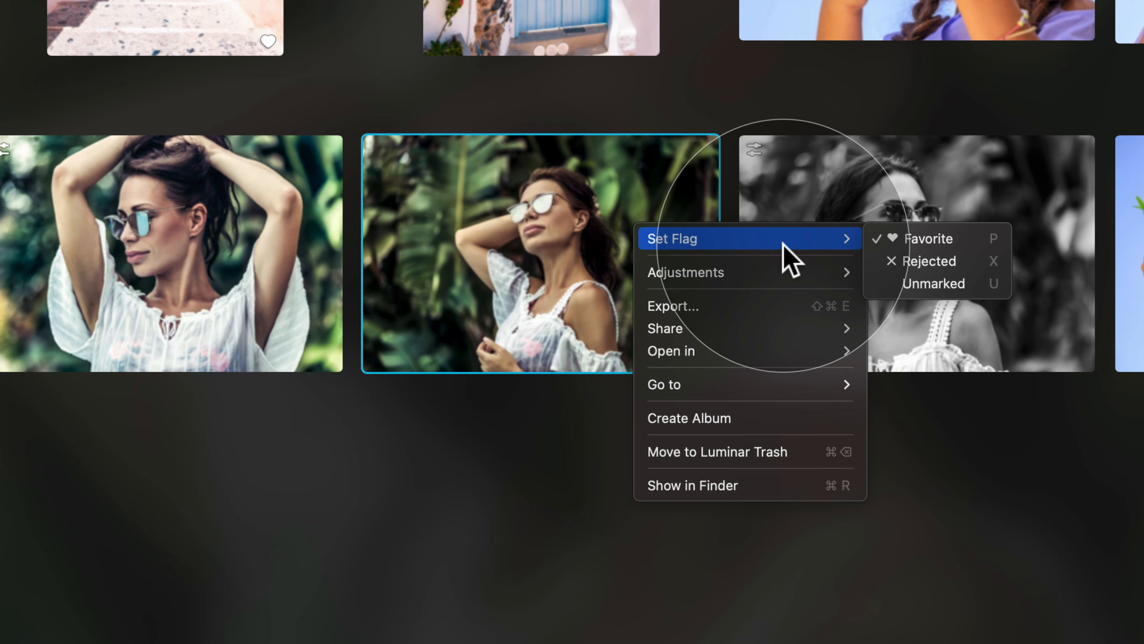
mouse_move(788, 270)
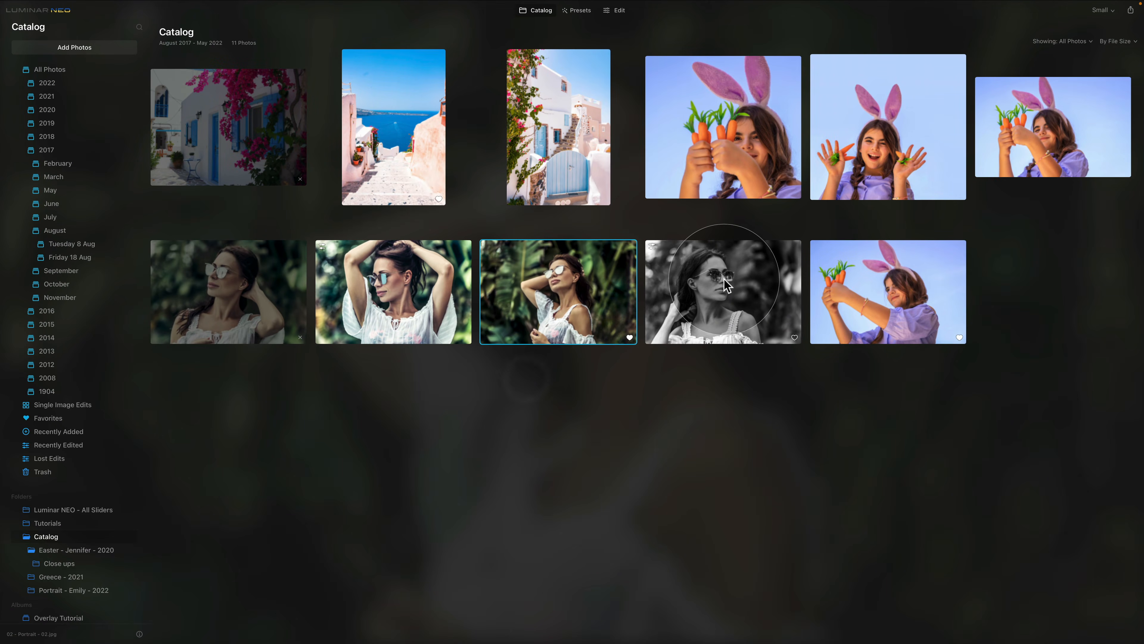
Step: Copy the adjustments from the black-and-white portrait and paste them onto 02 - Portrait - 02.jpg
click(907, 266)
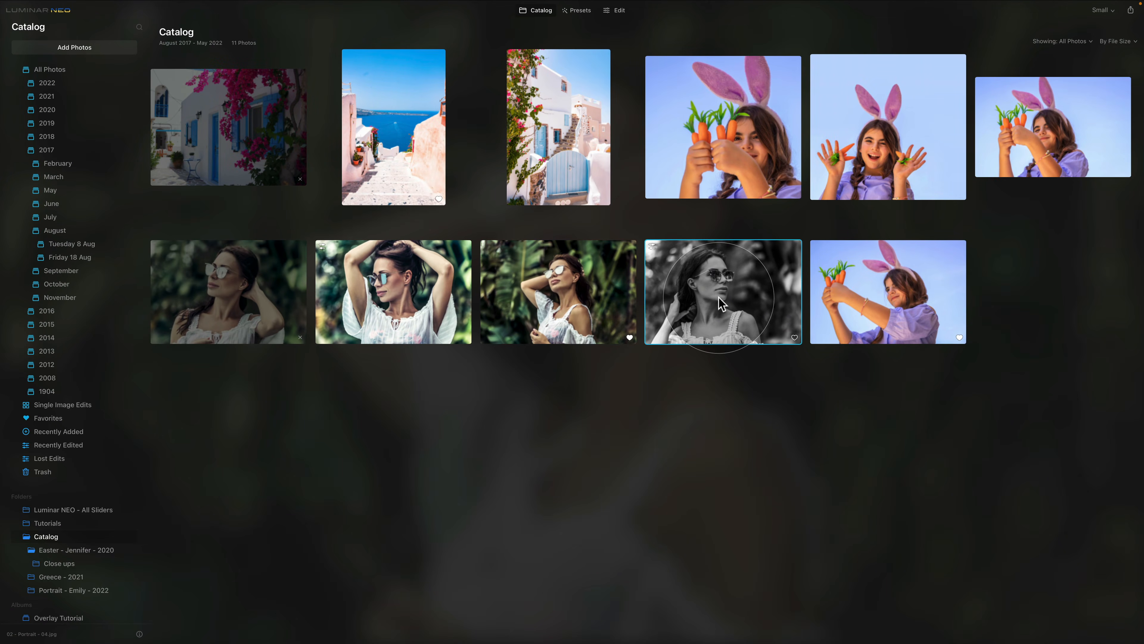
right_click(731, 280)
mouse_move(800, 295)
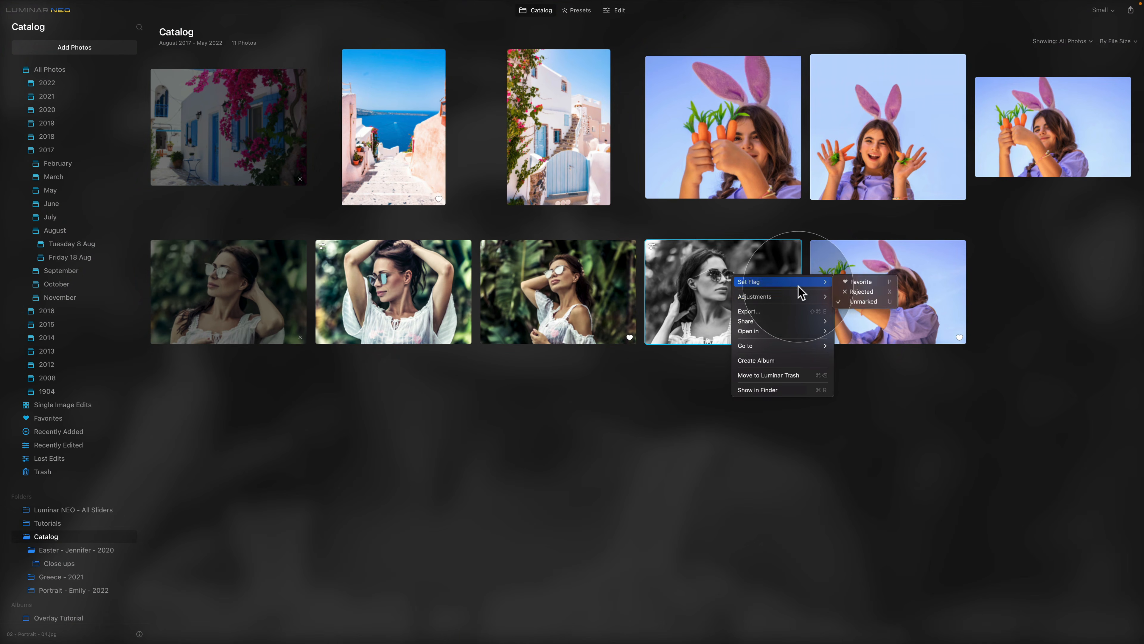
click(881, 312)
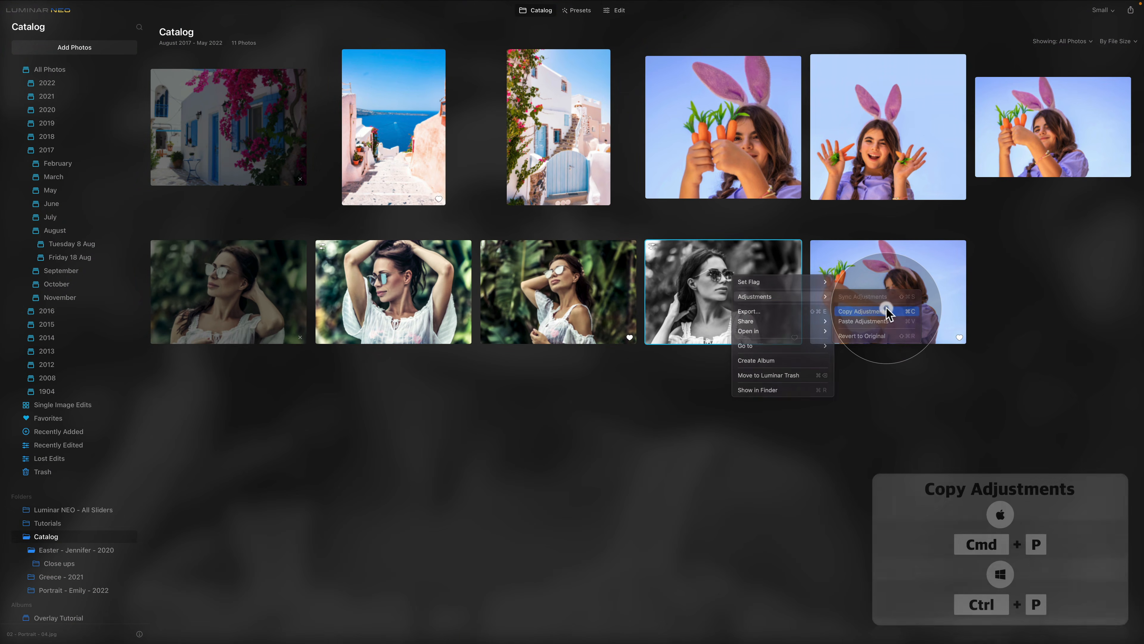
click(540, 275)
right_click(585, 268)
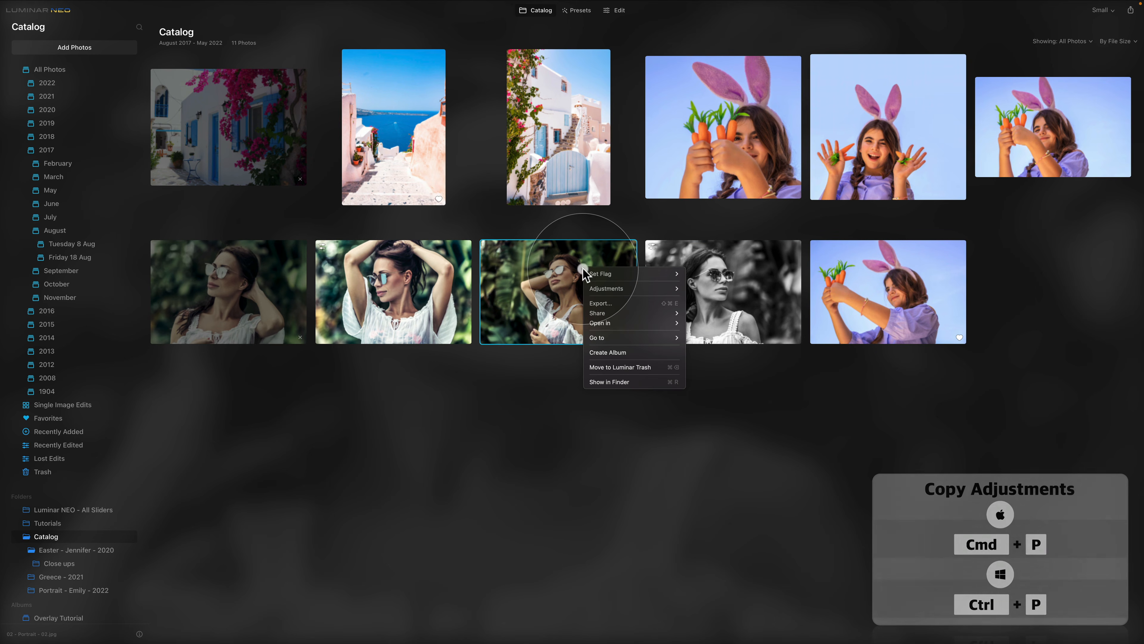
mouse_move(657, 296)
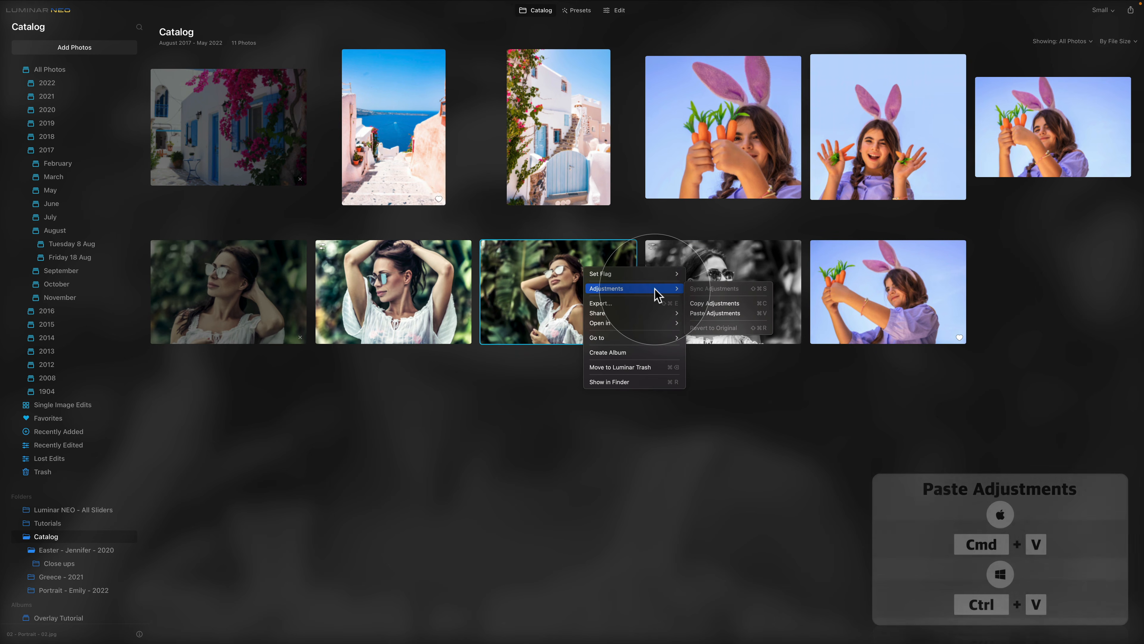
click(742, 313)
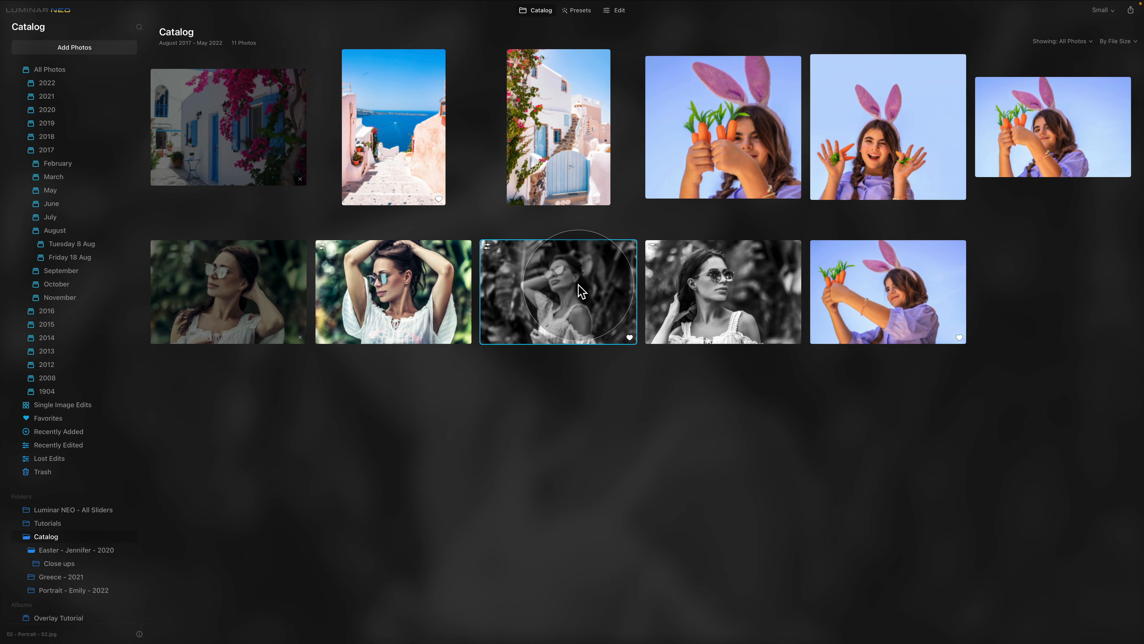
Step: Revert 02 - Portrait - 02.jpg to its original
right_click(598, 266)
mouse_move(648, 283)
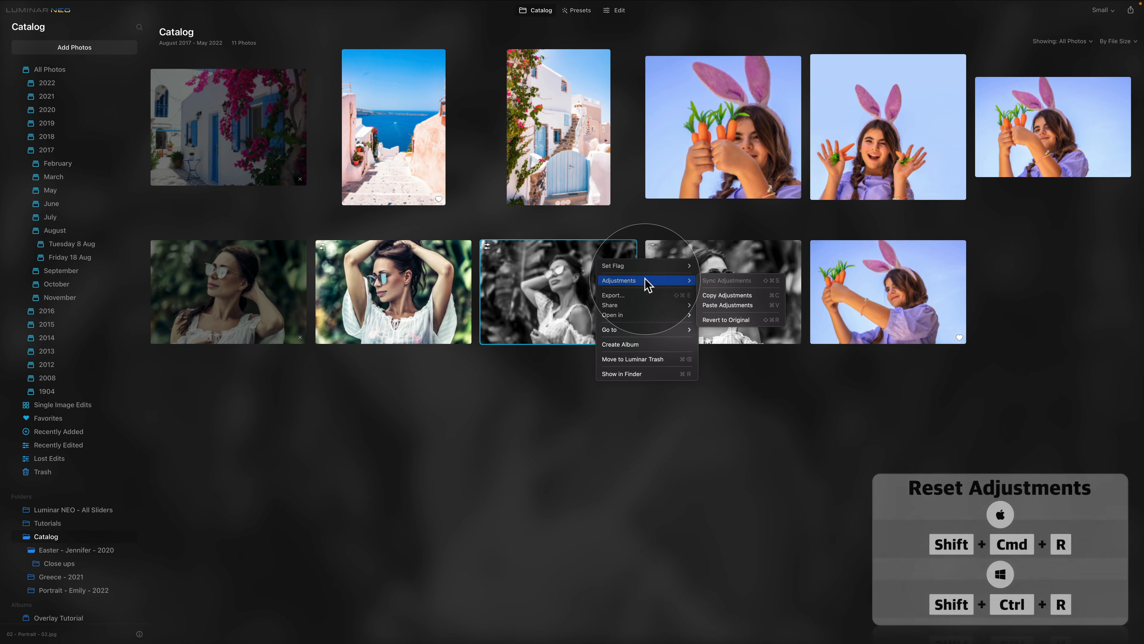
click(755, 320)
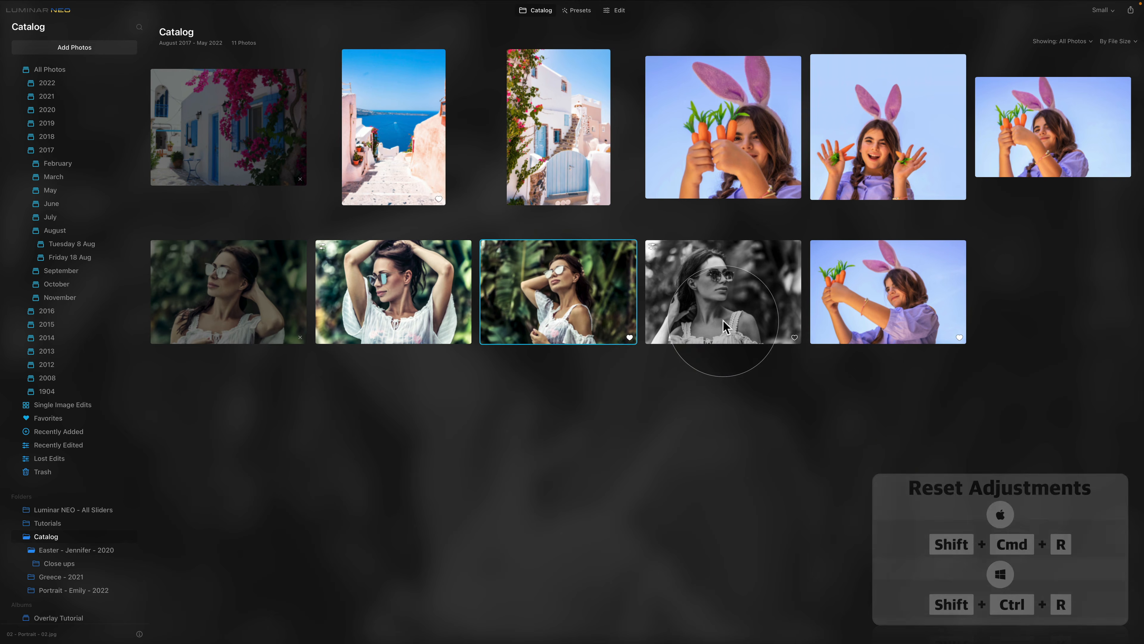
Step: Sync the adjustments from the black-and-white portrait to 02 - Portrait - 02.jpg
click(768, 274)
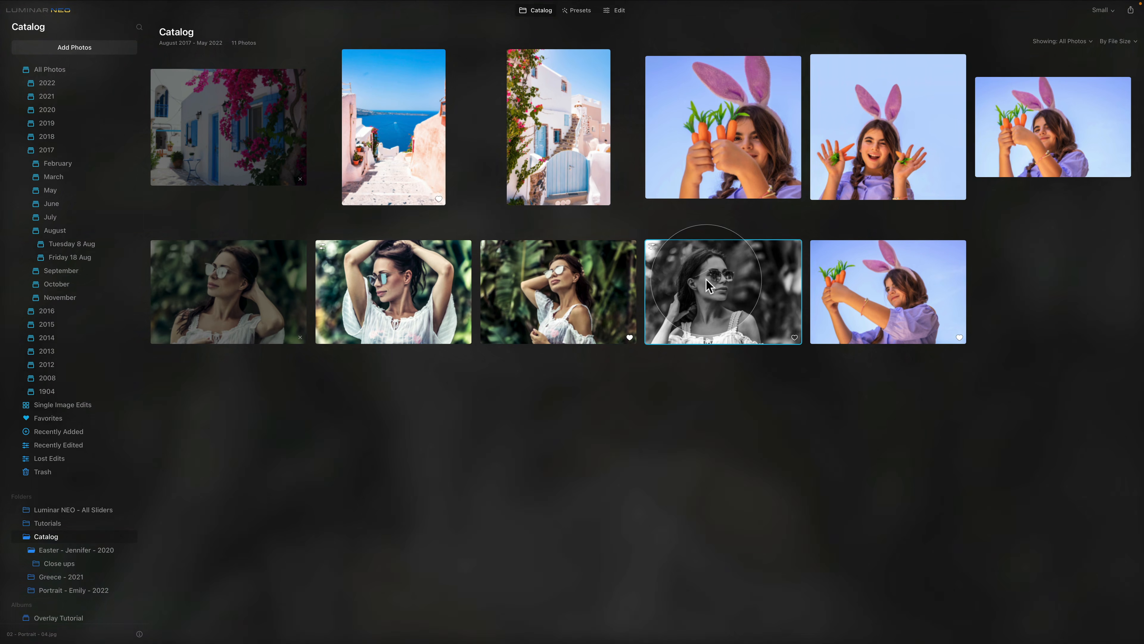
super+click(554, 284)
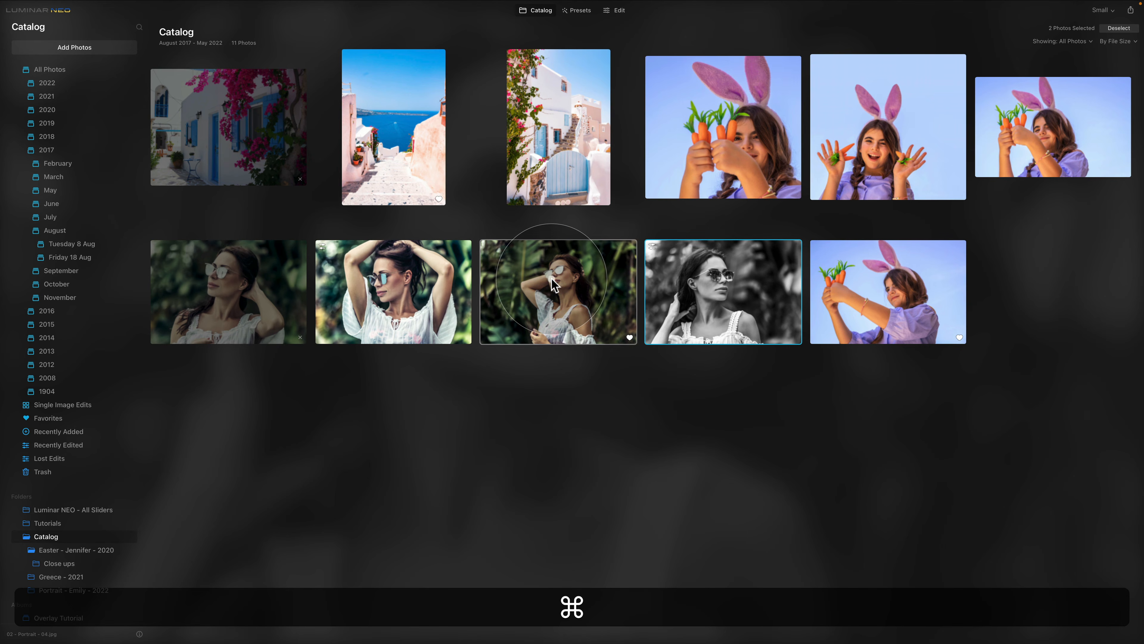
right_click(709, 270)
mouse_move(764, 284)
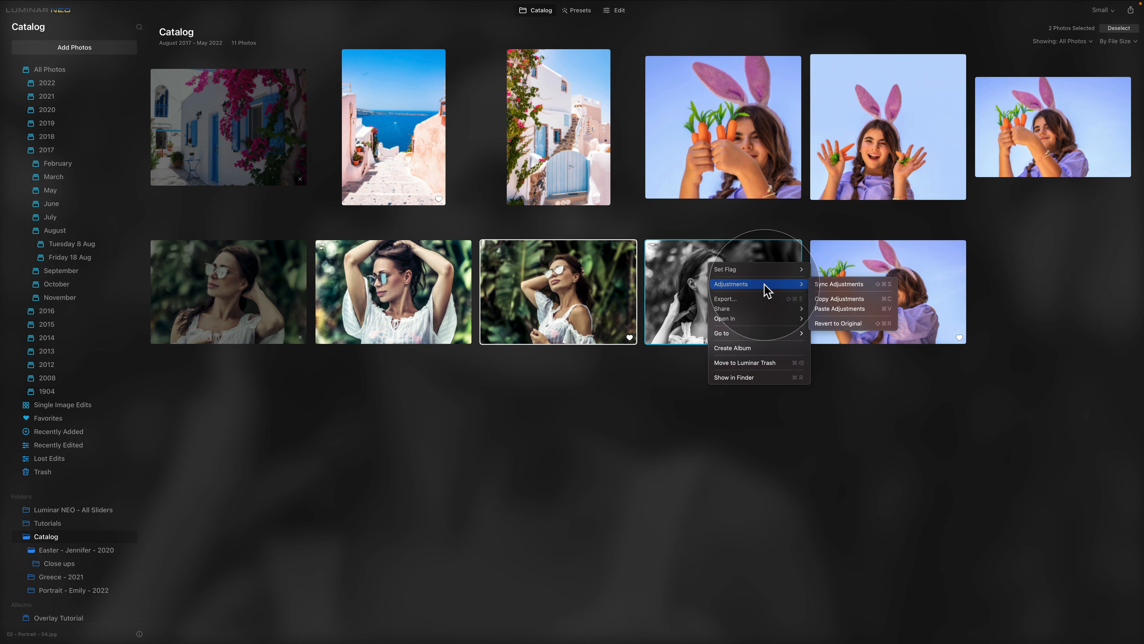
click(847, 284)
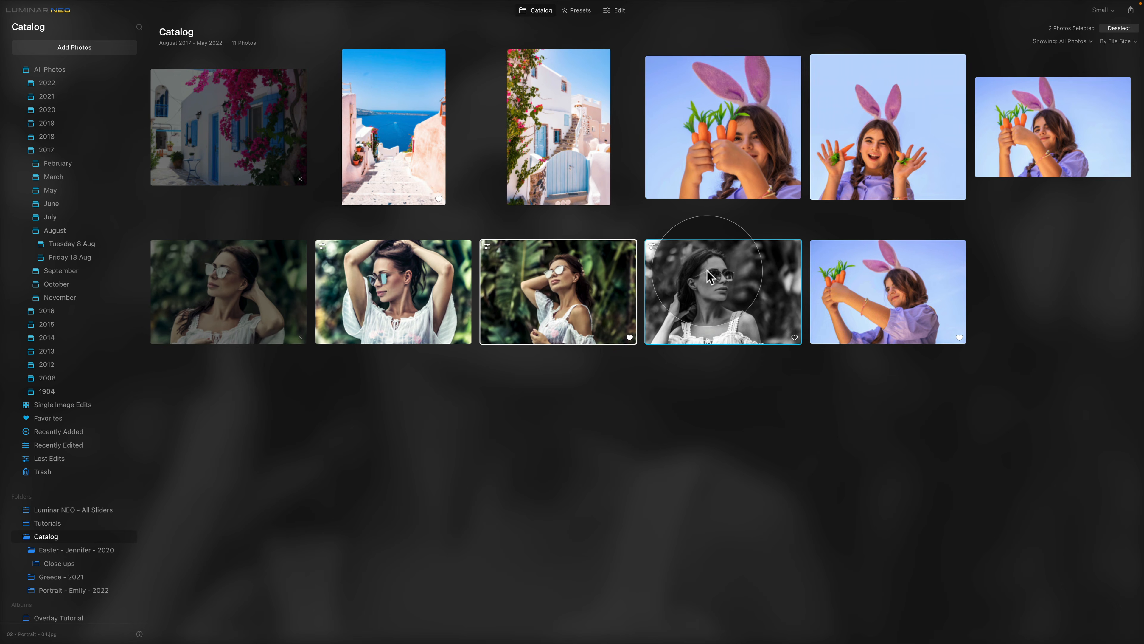
Step: Open only 02 - Portrait - 02.jpg in Edit mode and return to the Catalog
click(688, 372)
click(572, 300)
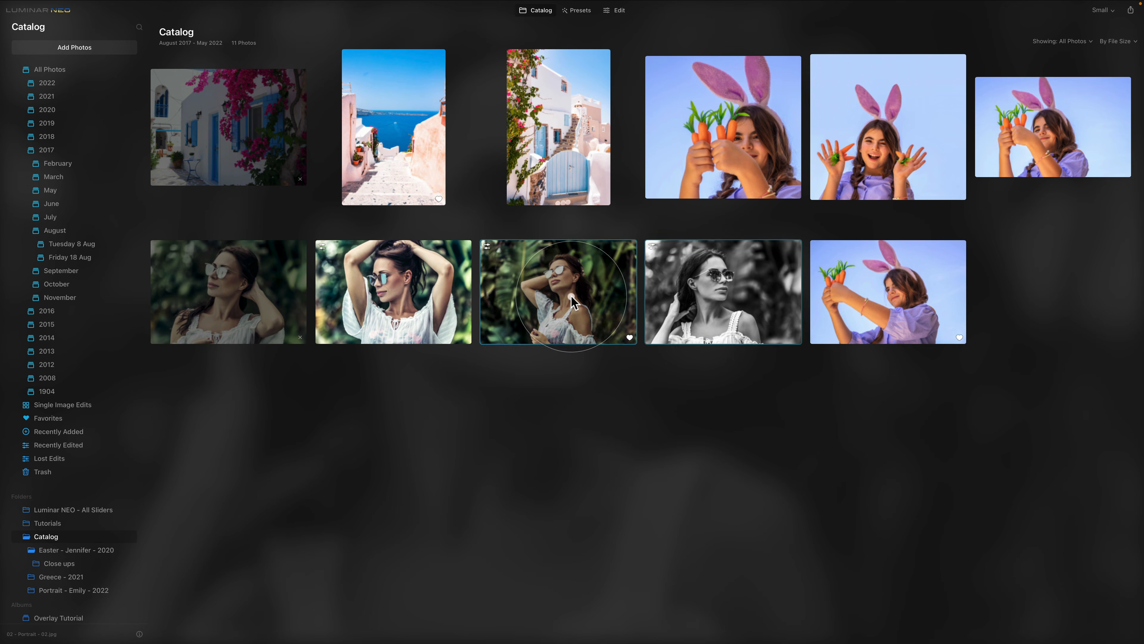
click(619, 8)
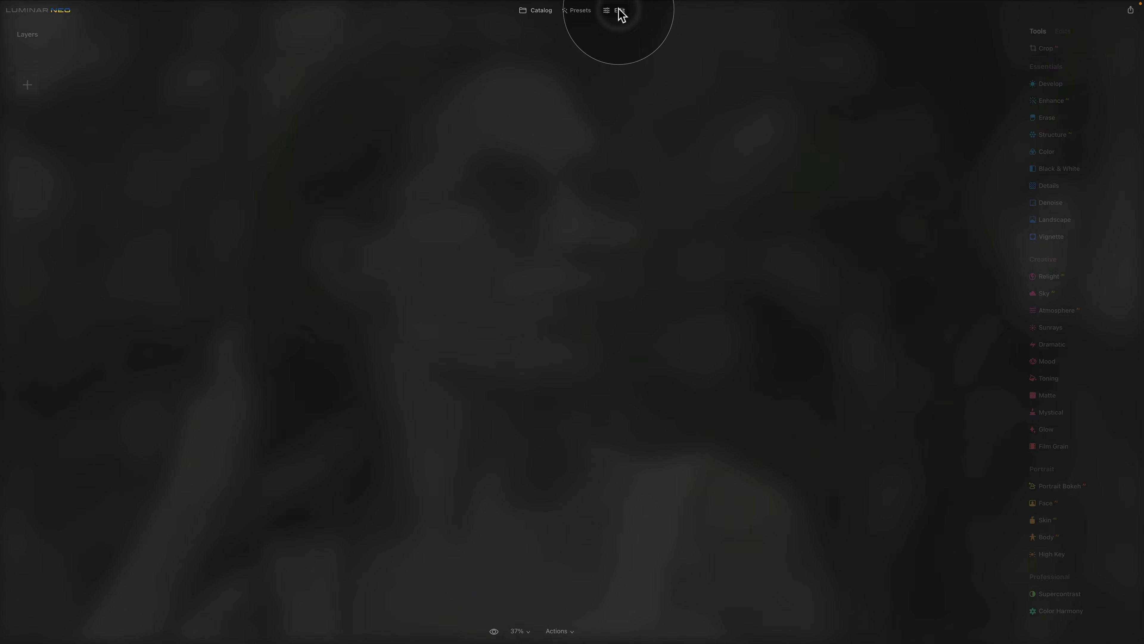
click(534, 10)
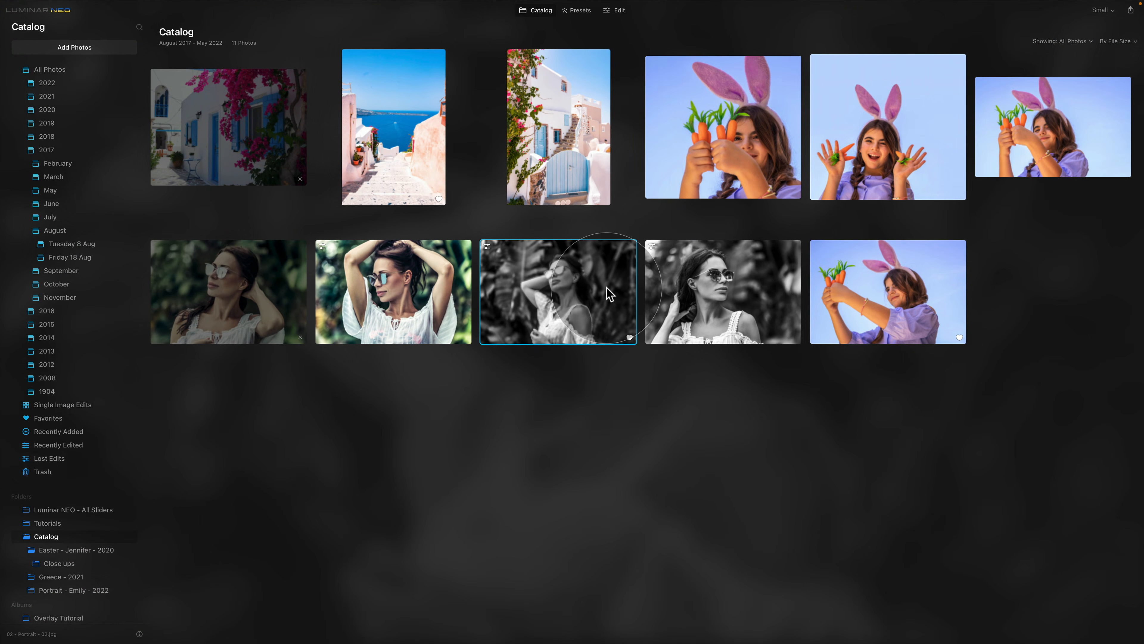
Step: Open the export settings for 02 - Portrait - 02.jpg and cancel without exporting
right_click(611, 262)
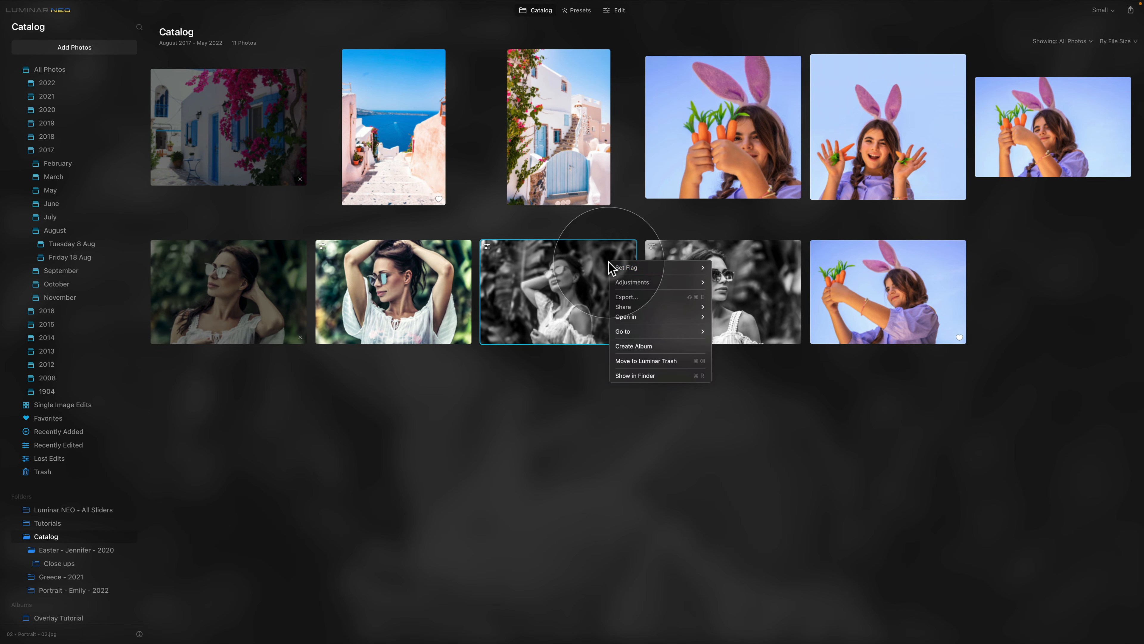
mouse_move(619, 268)
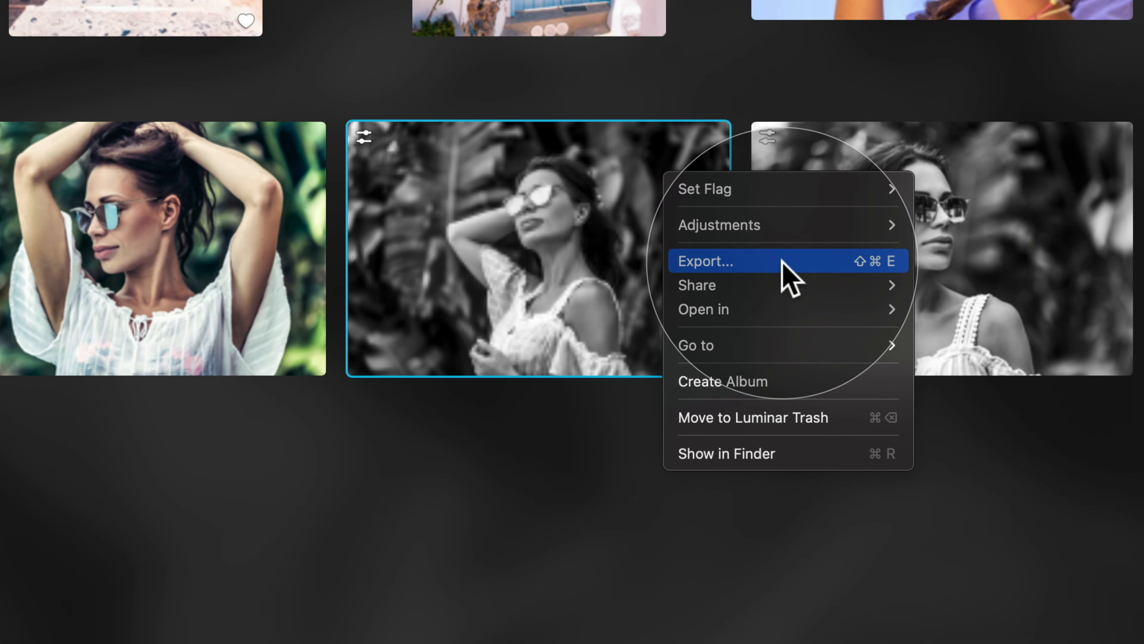
click(784, 260)
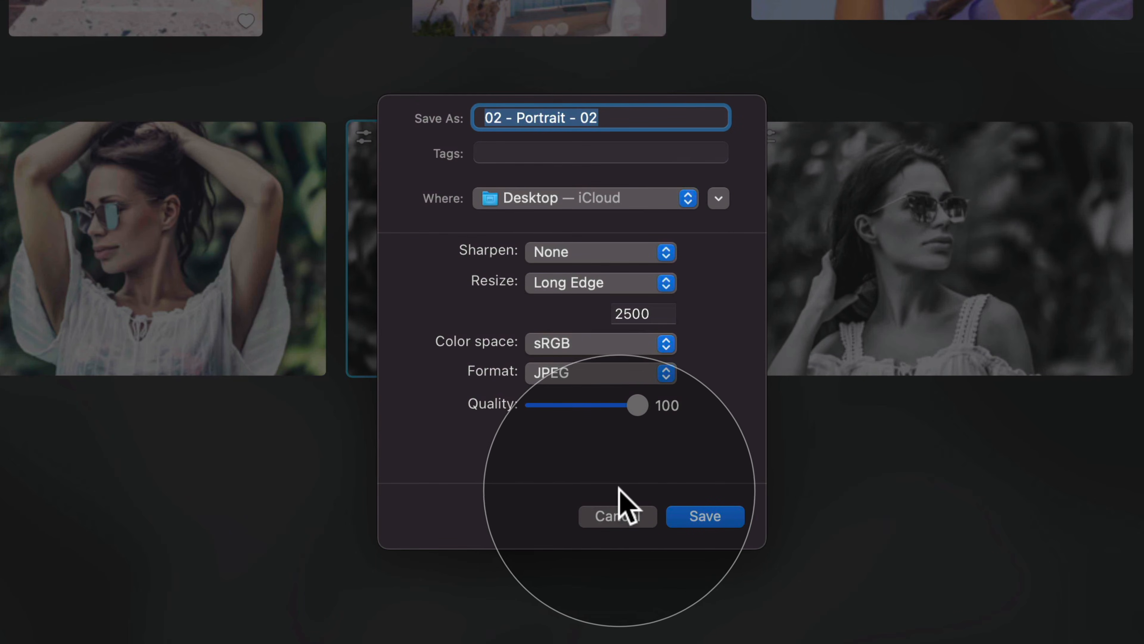
click(626, 517)
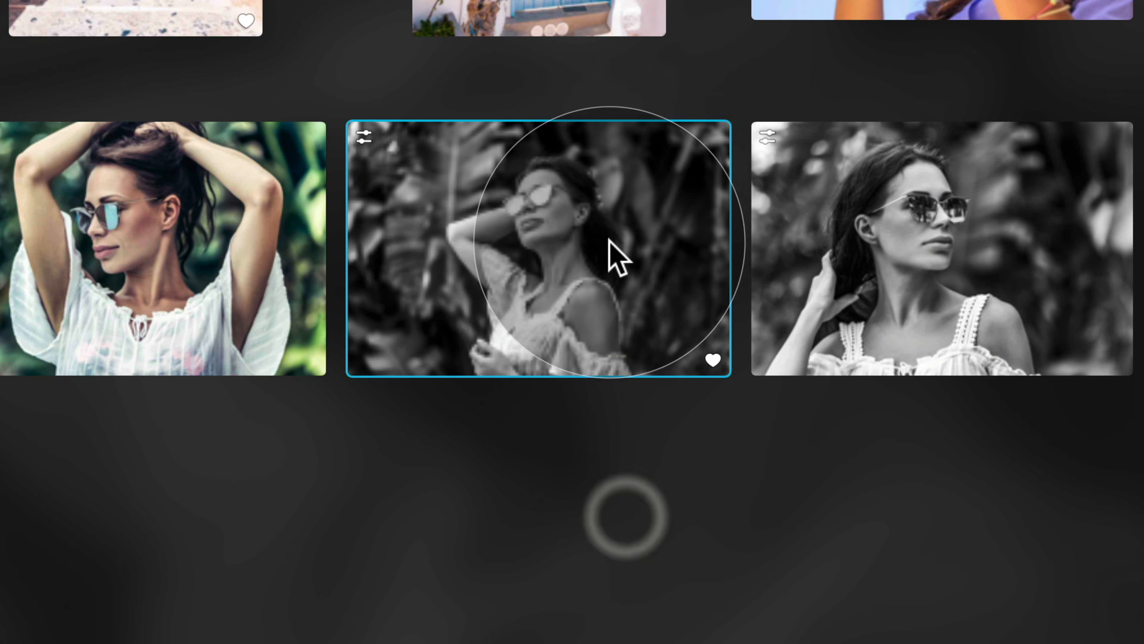
Step: Reveal the original file of 02 - Portrait - 02.jpg in Finder, and switch back to Luminar Neo
right_click(636, 198)
mouse_move(792, 303)
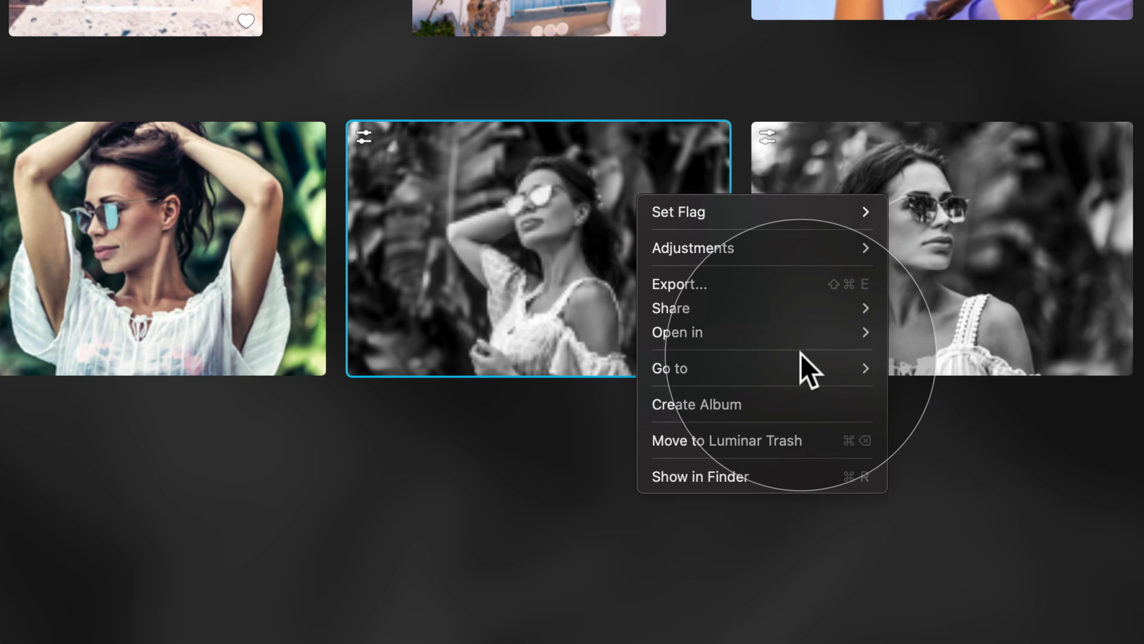
mouse_move(802, 360)
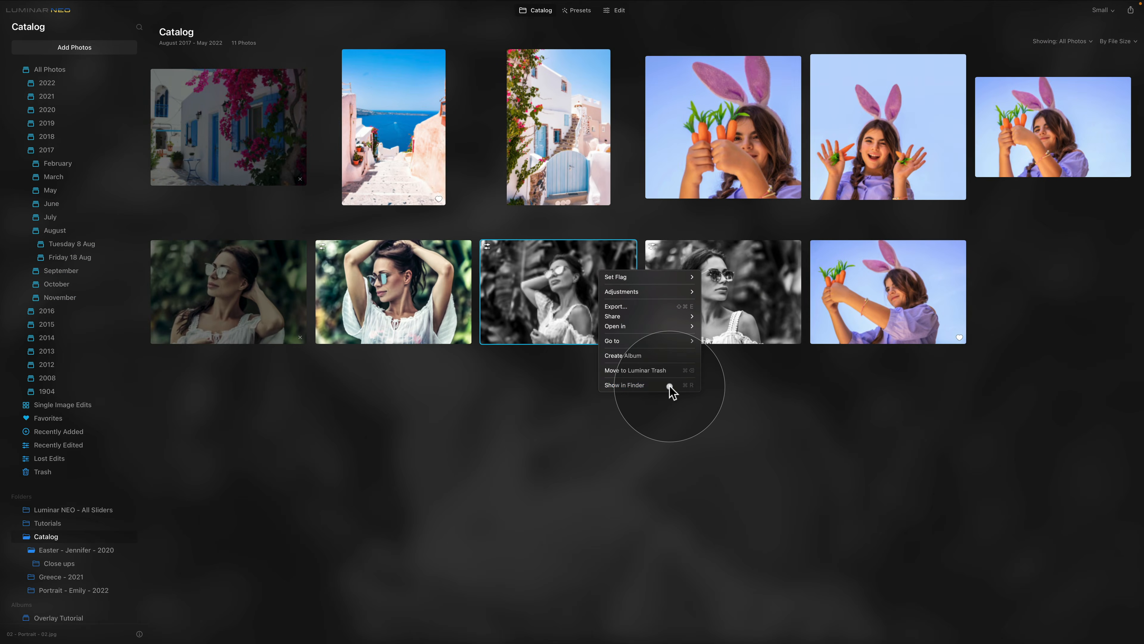
click(816, 475)
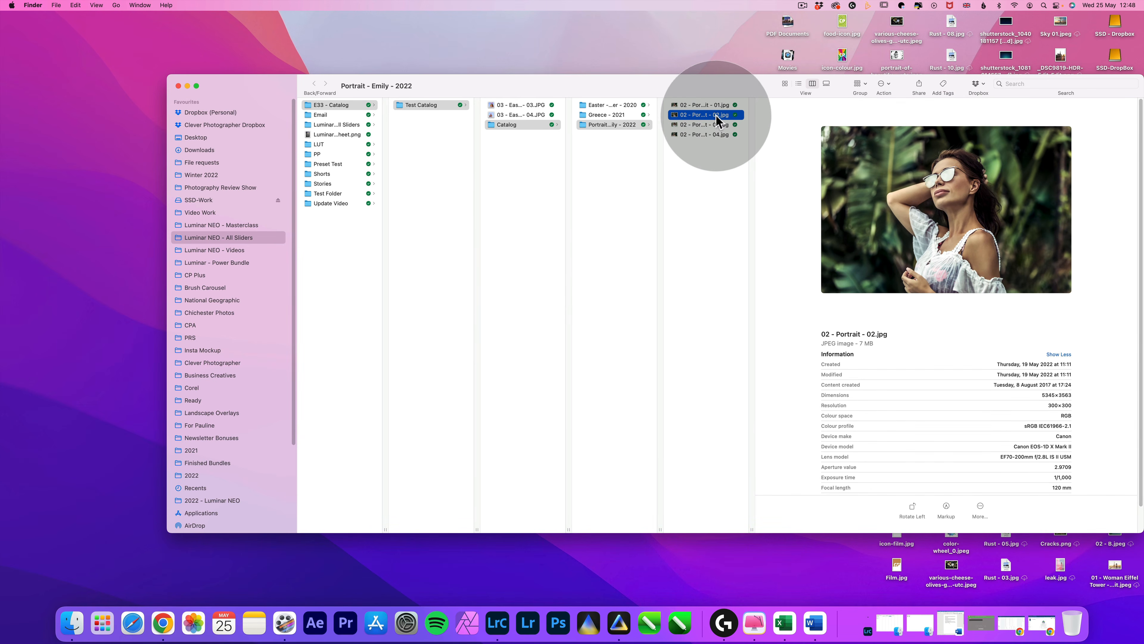
click(618, 622)
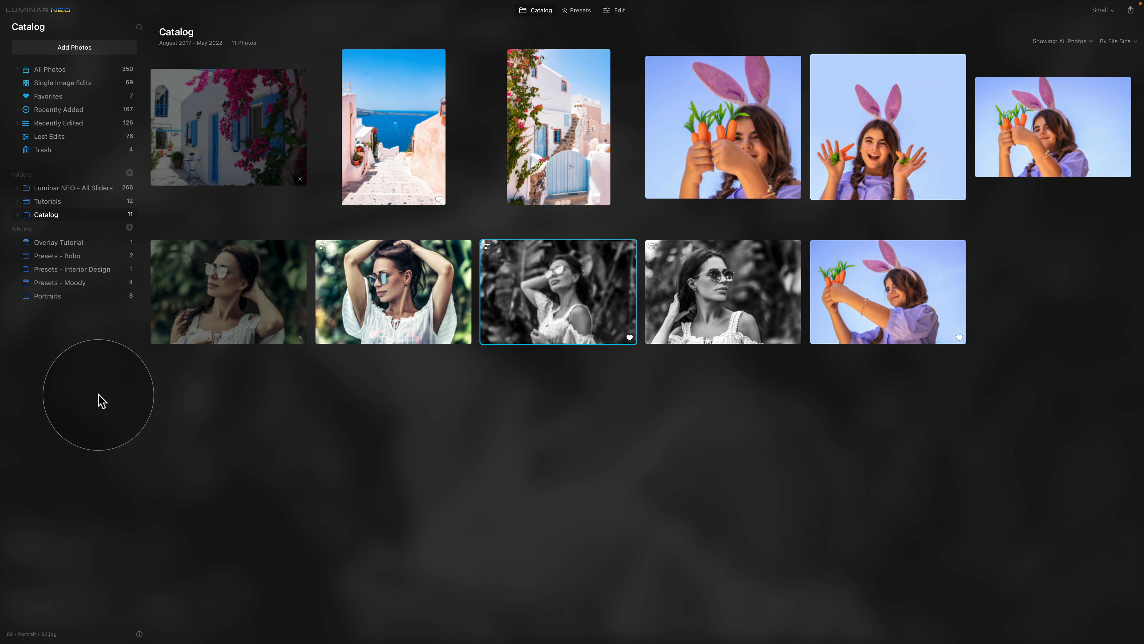
Step: Expand the photo information for the selected portrait
click(139, 633)
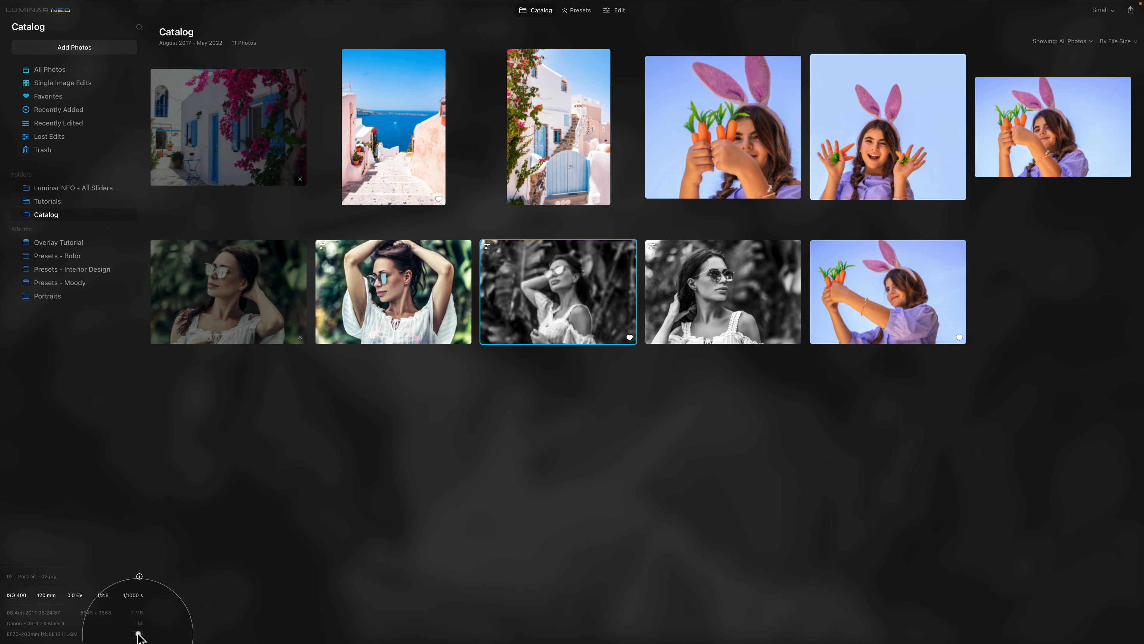